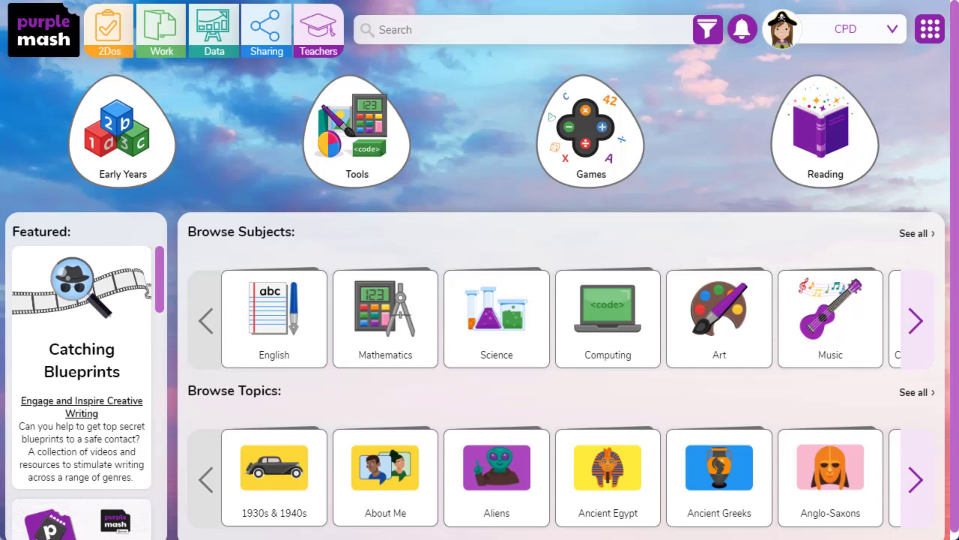
pyautogui.click(833, 32)
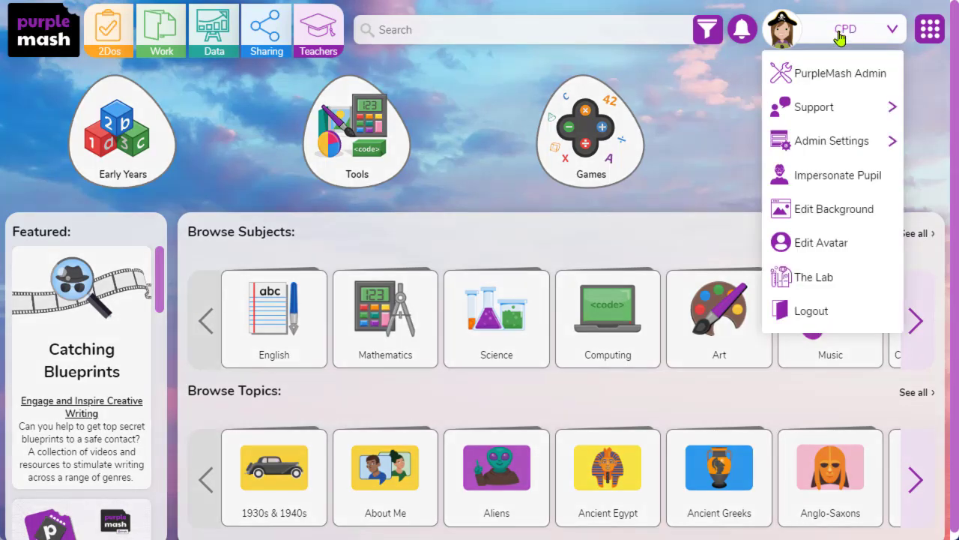
pyautogui.moveTo(821, 109)
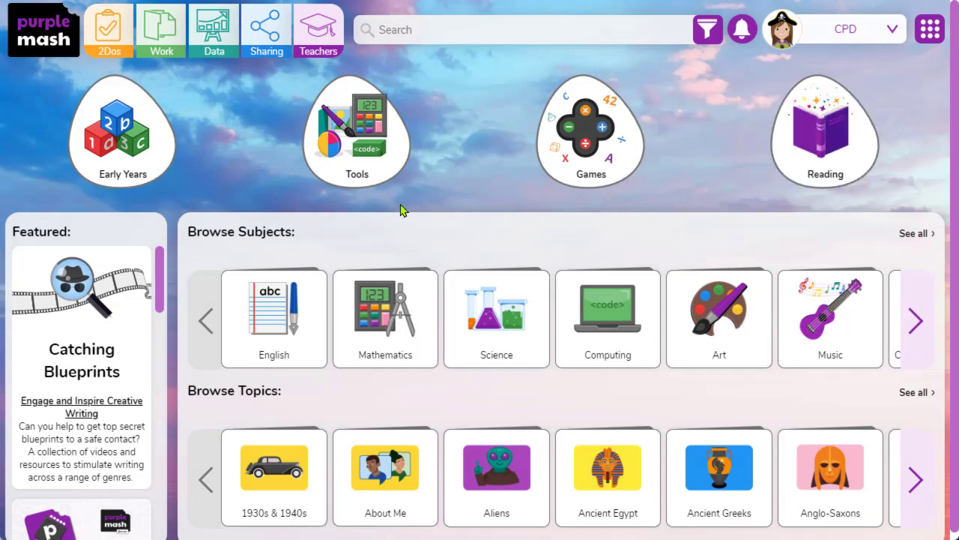
# - Open the 2Email Settings from the 2Email area of the Tools collection
pyautogui.click(382, 120)
pyautogui.moveTo(525, 180)
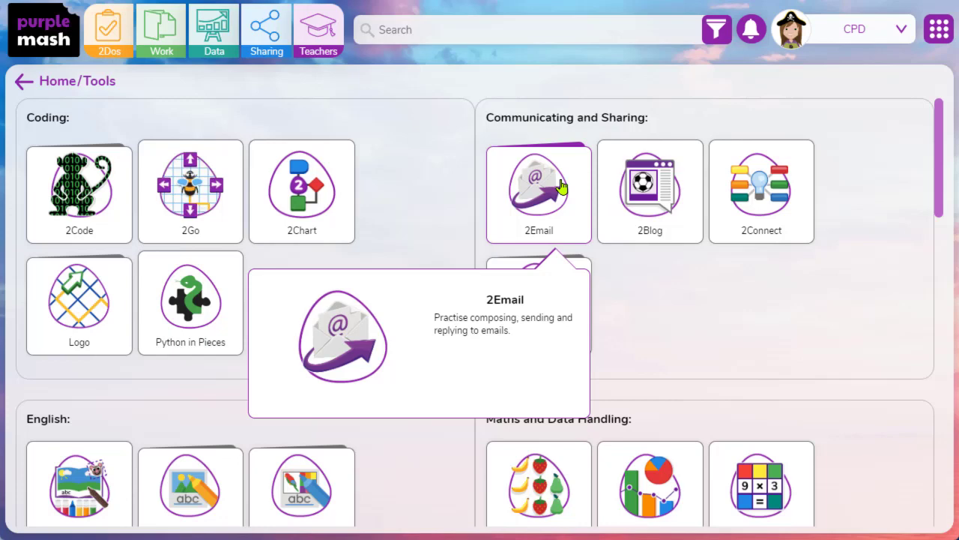
pyautogui.click(572, 227)
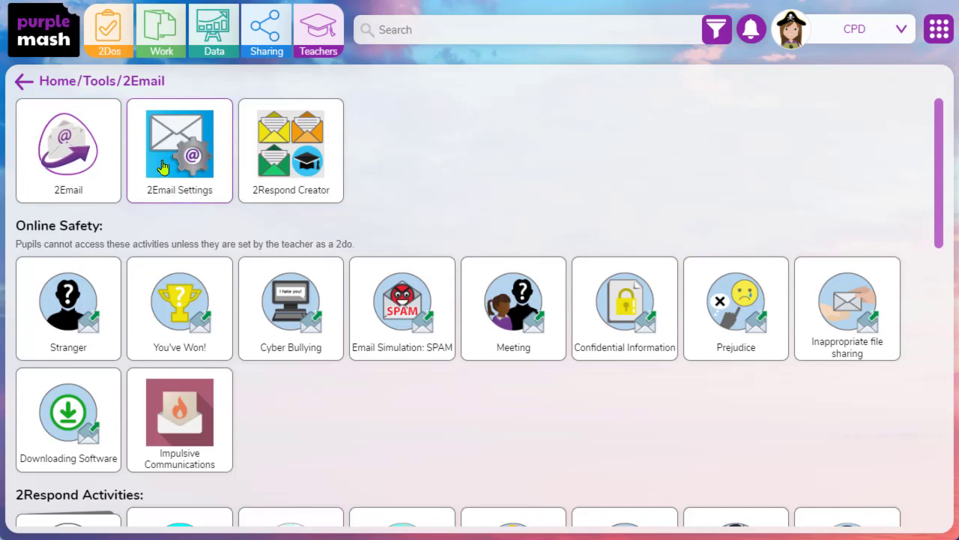
pyautogui.click(171, 122)
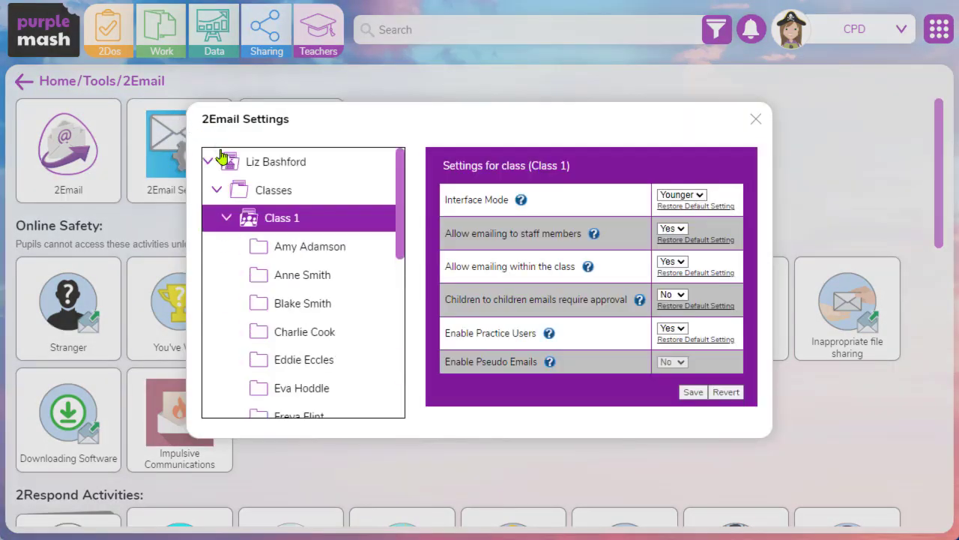
# - Review the 2Email settings at individual pupil level, whole-school level and class level for Class 1
pyautogui.click(227, 218)
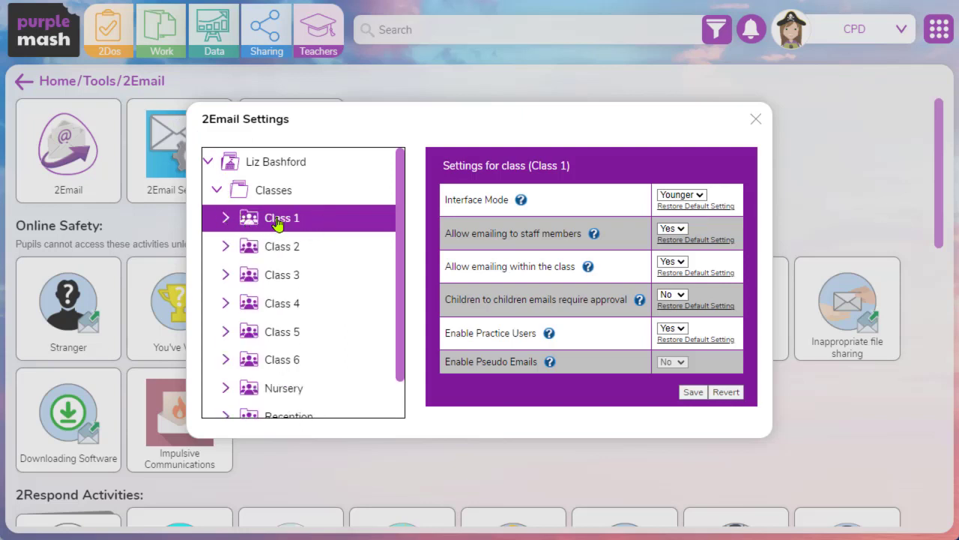
pyautogui.click(223, 223)
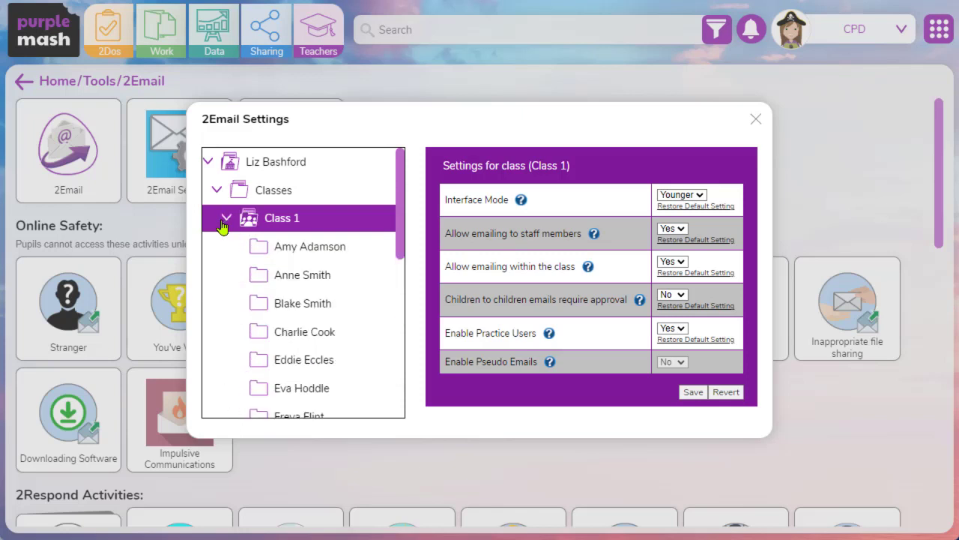
pyautogui.click(278, 251)
pyautogui.click(281, 277)
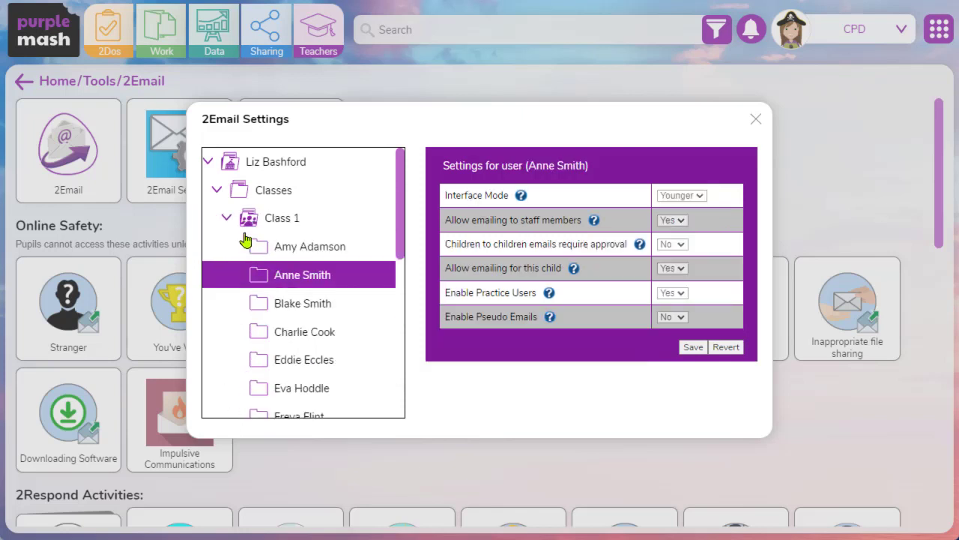
pyautogui.click(227, 219)
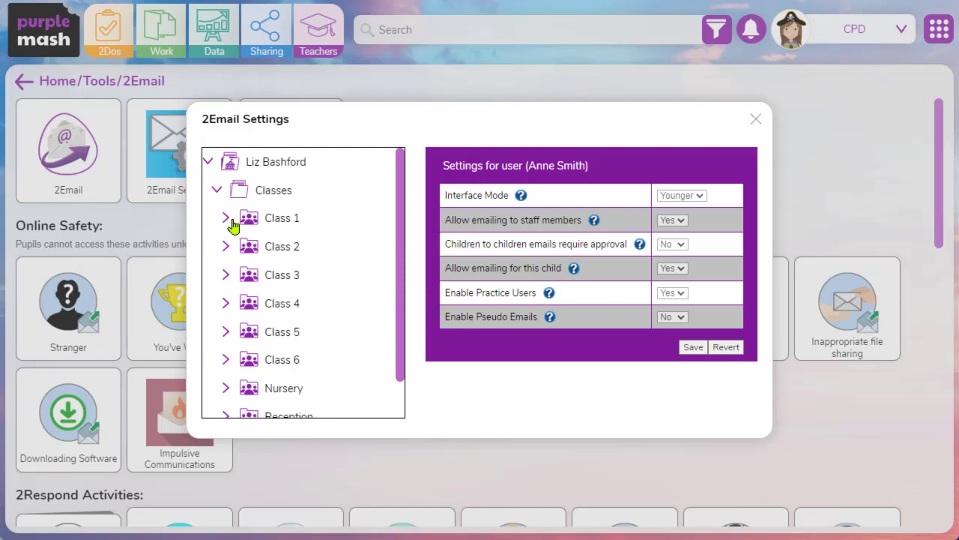
pyautogui.click(233, 223)
pyautogui.click(236, 222)
pyautogui.click(228, 164)
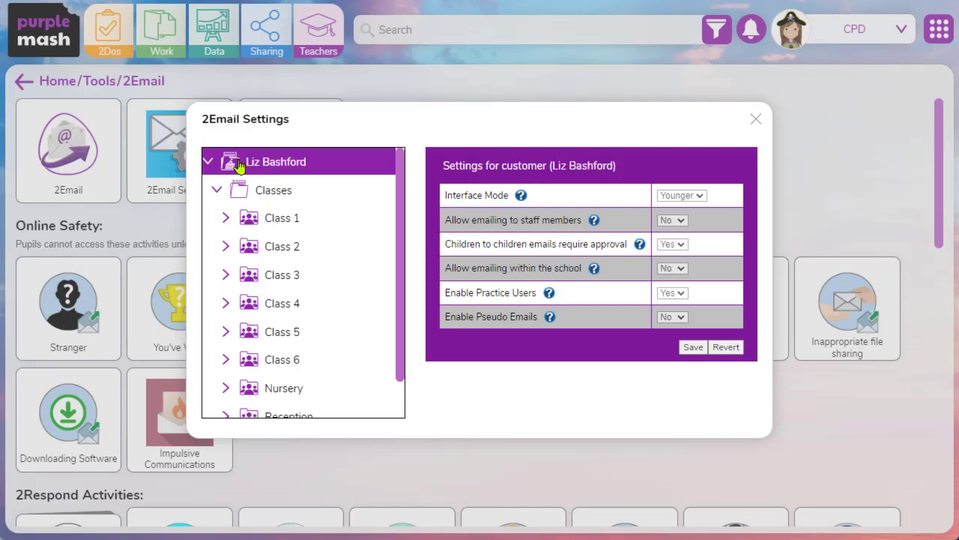
pyautogui.click(341, 219)
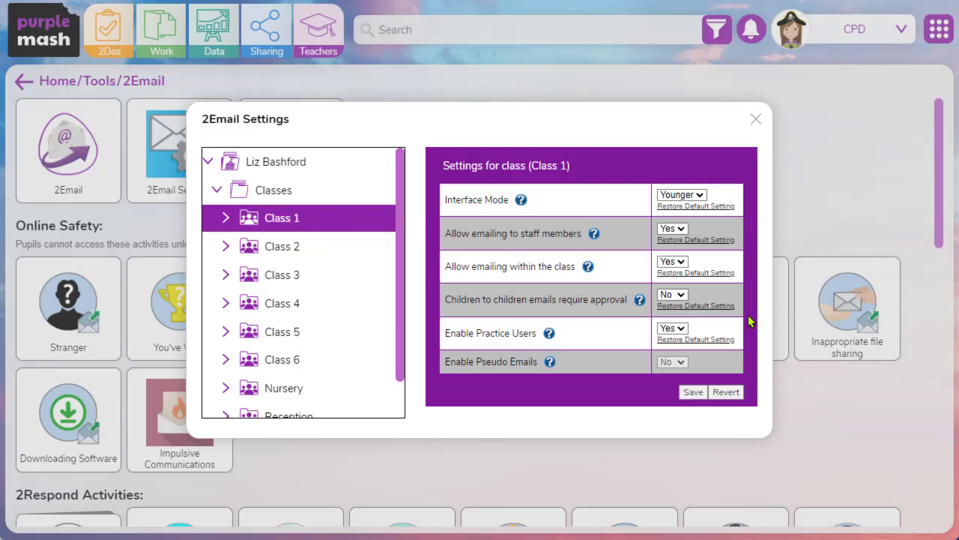
# - Examine Class 1's options for interface mode, emailing staff members and emailing within the class
pyautogui.click(701, 196)
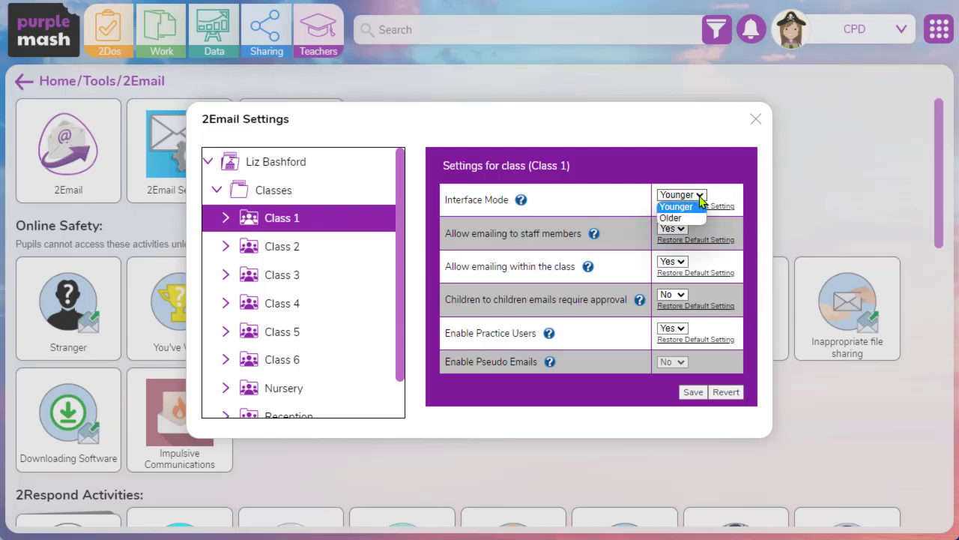
pyautogui.click(521, 201)
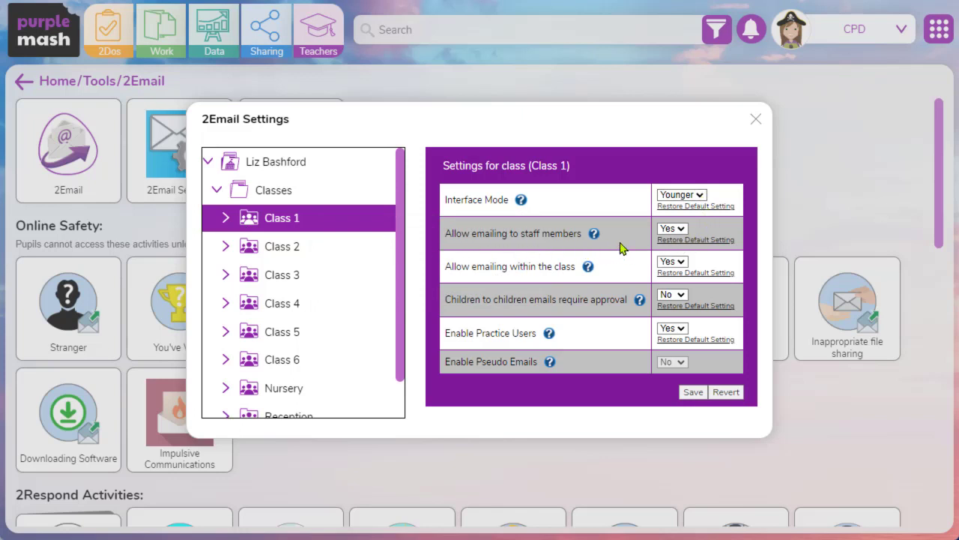
pyautogui.click(679, 231)
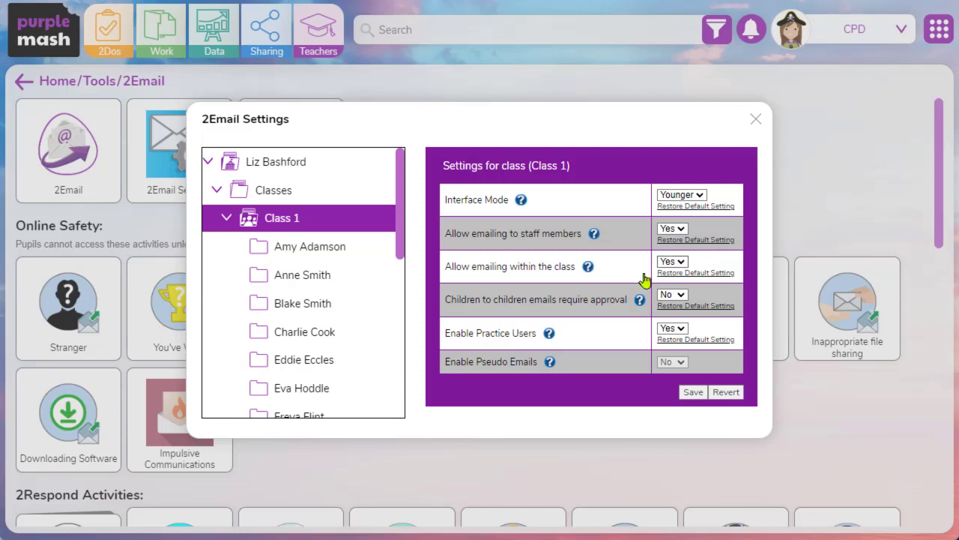
pyautogui.moveTo(445, 267); pyautogui.dragTo(575, 269)
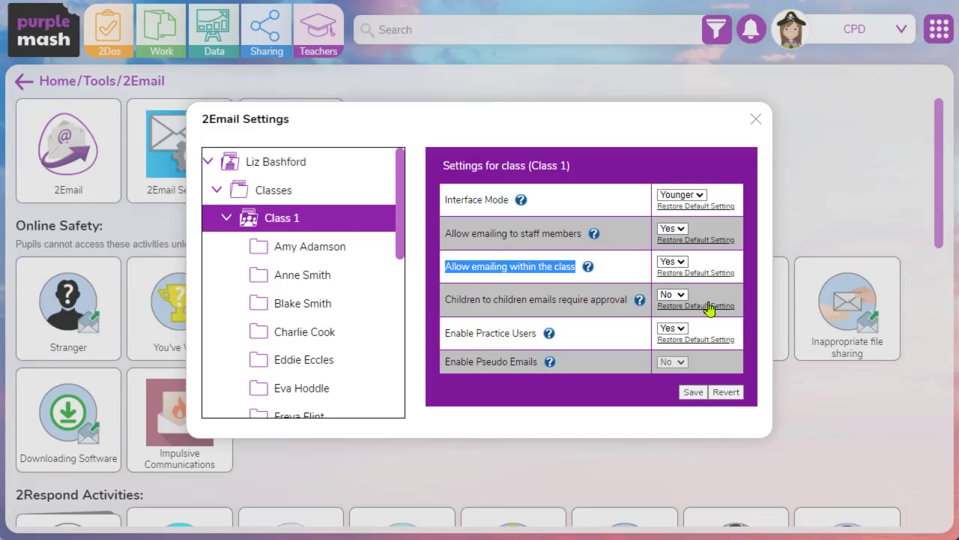
pyautogui.click(729, 262)
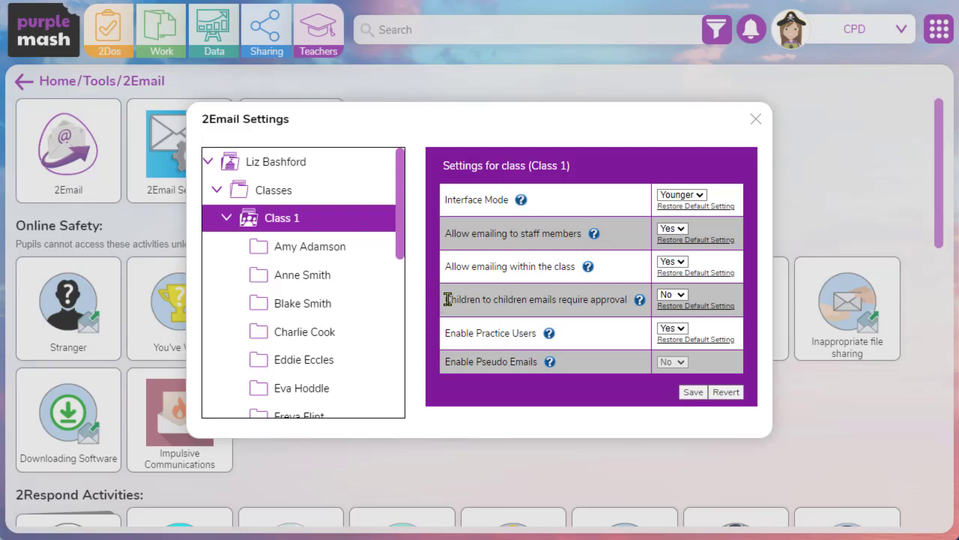
# - Examine Class 1's options for child-to-child email approval, practice users and pseudo emails
pyautogui.moveTo(448, 299); pyautogui.dragTo(626, 305)
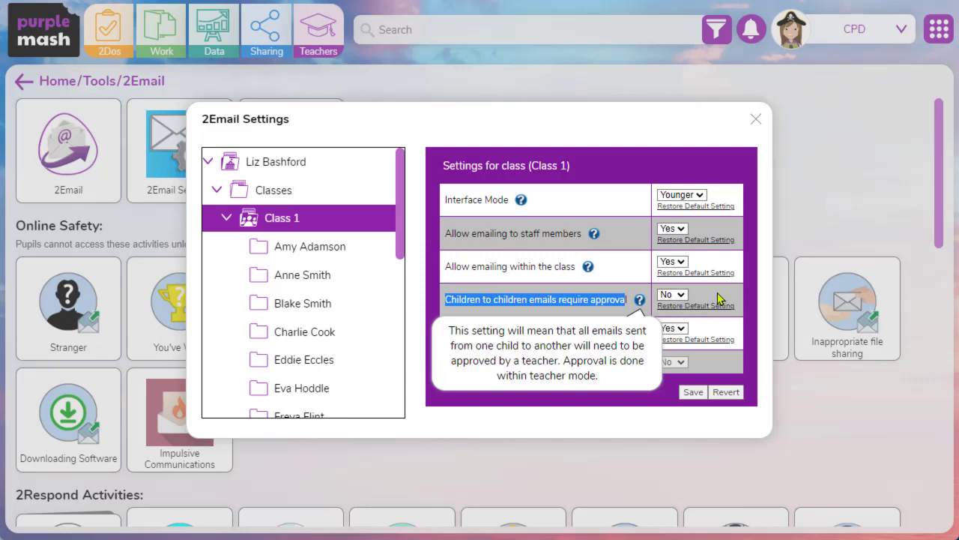
pyautogui.click(719, 291)
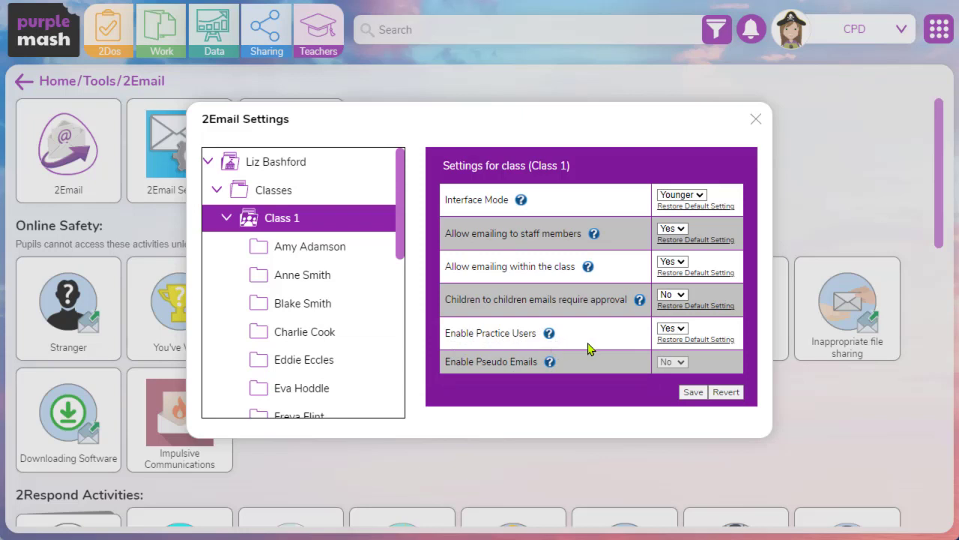
pyautogui.click(685, 335)
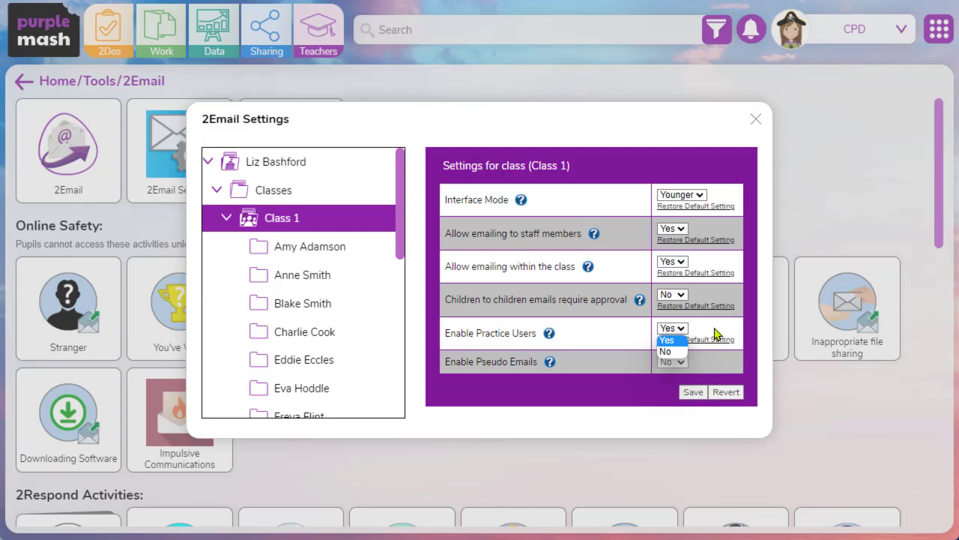
pyautogui.click(715, 334)
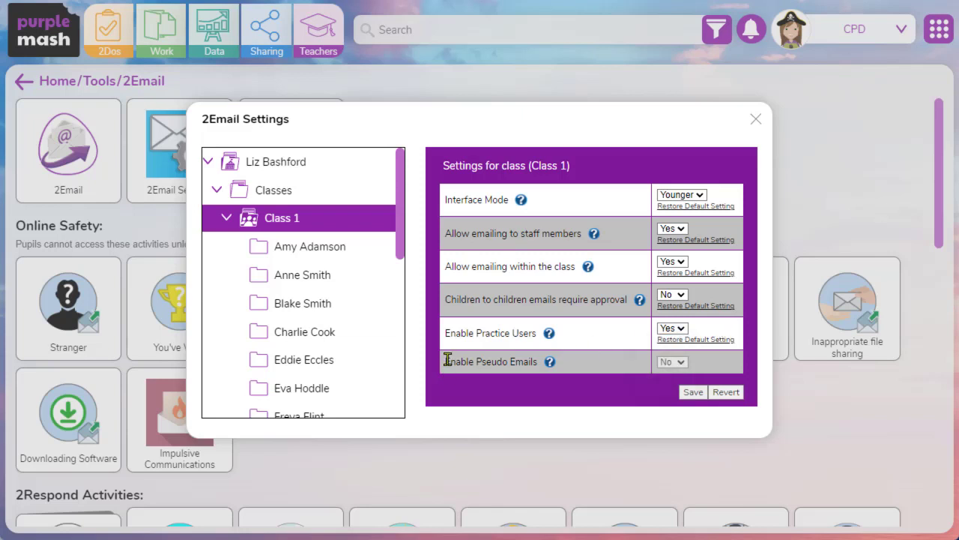
pyautogui.moveTo(447, 360); pyautogui.dragTo(534, 360)
pyautogui.click(540, 365)
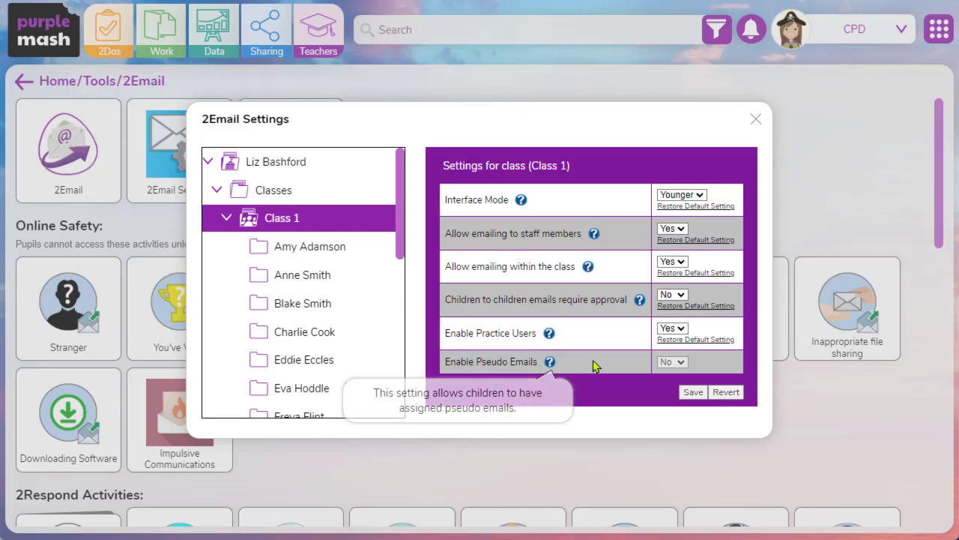
pyautogui.moveTo(552, 364)
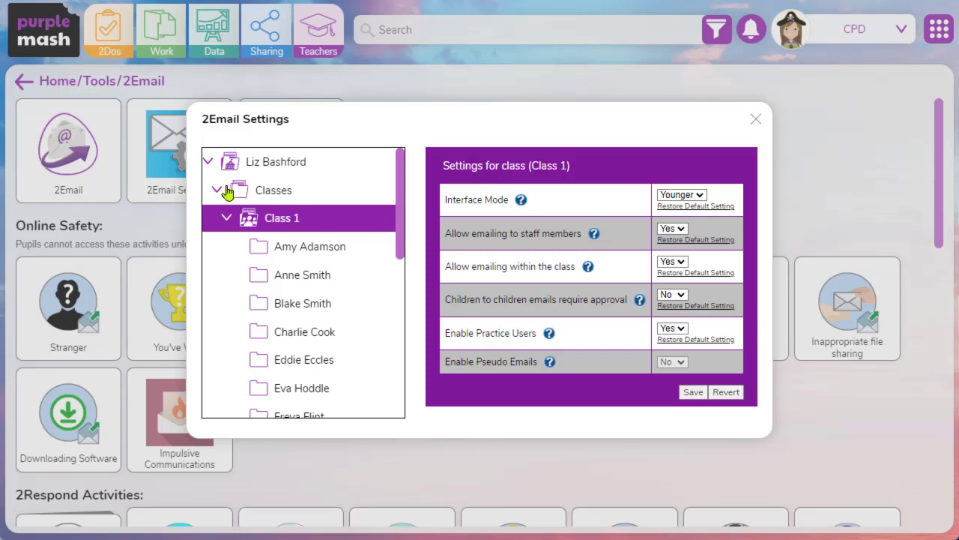
# - Close the 2Email settings and open the 2Email mailbox
pyautogui.click(755, 120)
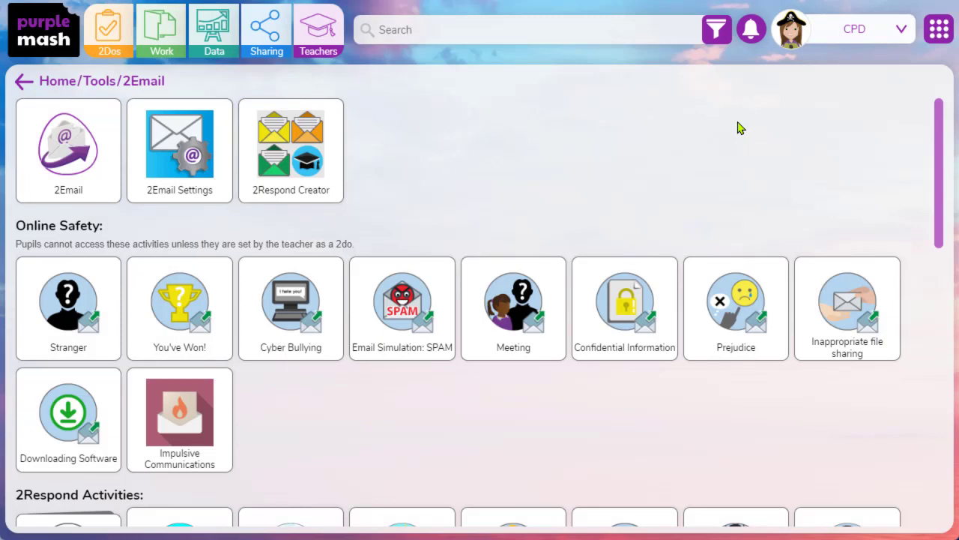
pyautogui.moveTo(90, 161)
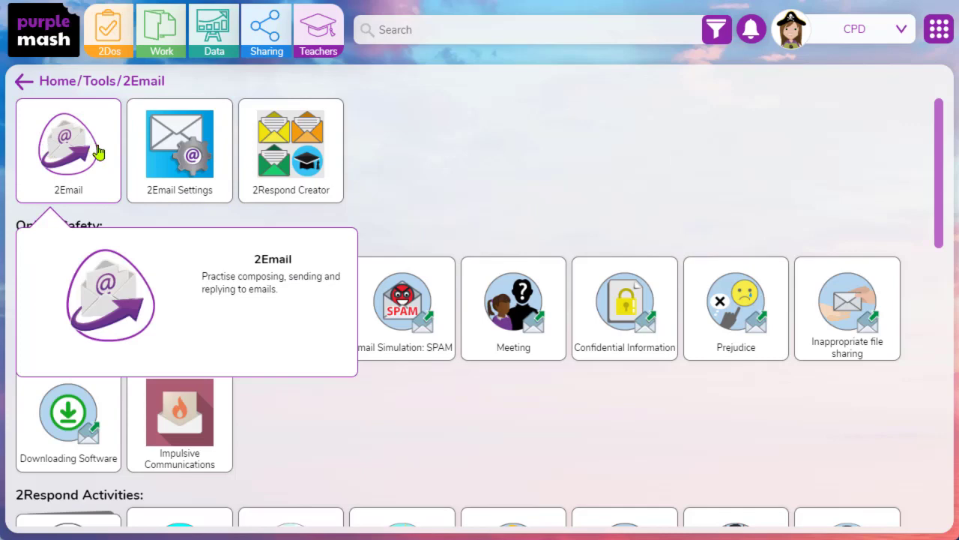
pyautogui.click(98, 153)
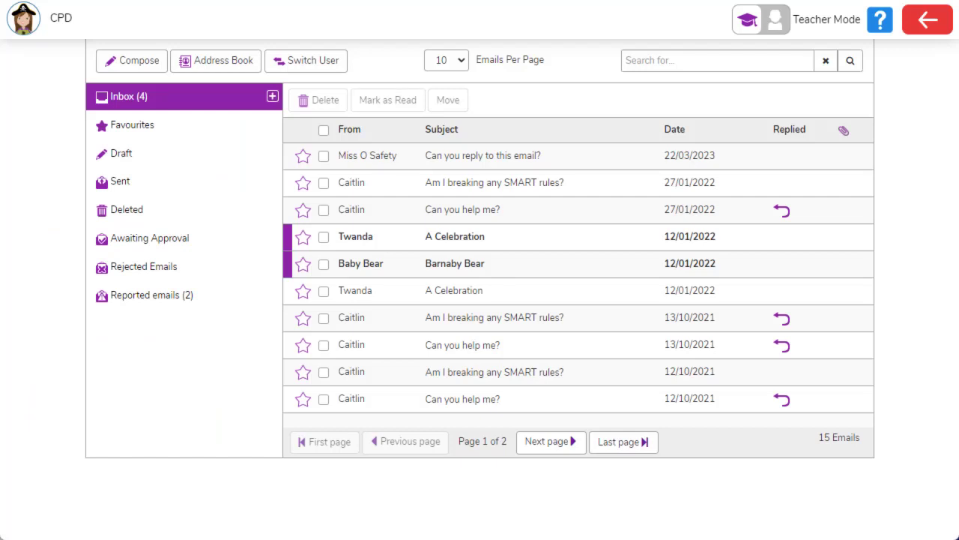
# - Compare the mailbox in Child Mode and Teacher Mode, and check the Awaiting Approval folder before returning to the inbox
pyautogui.click(778, 30)
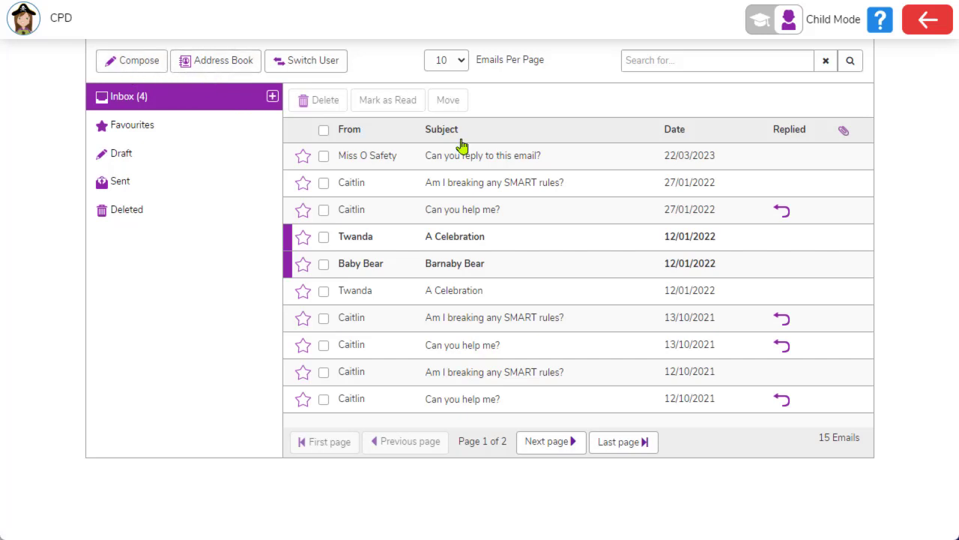
pyautogui.click(765, 26)
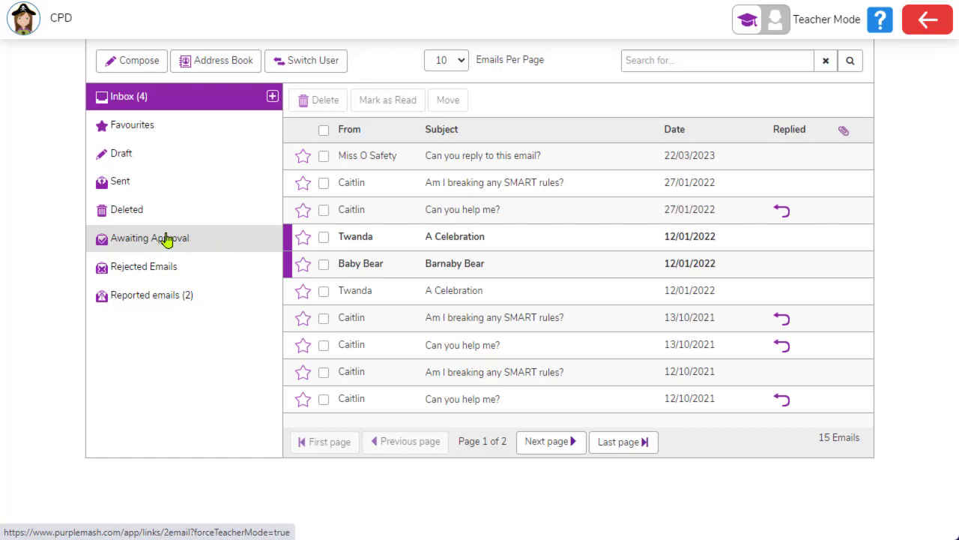
pyautogui.click(191, 239)
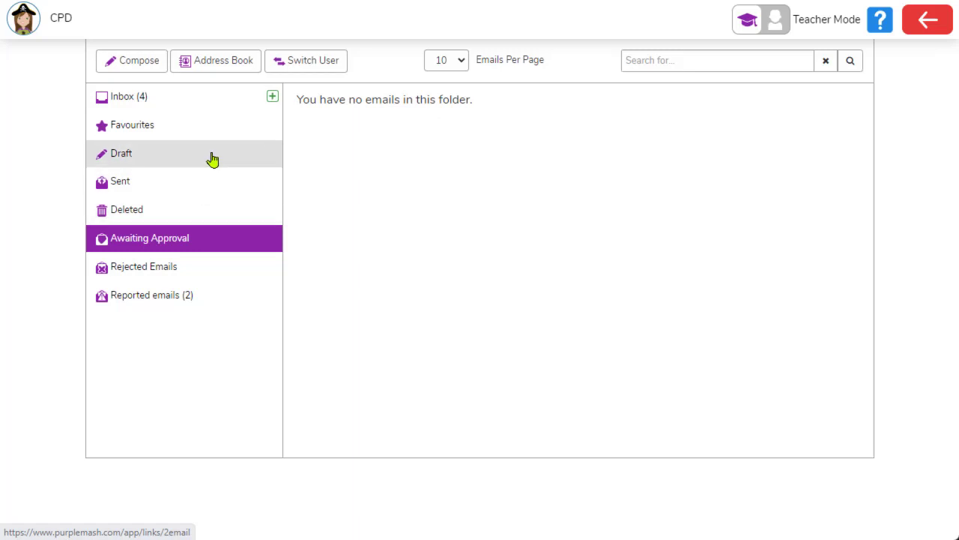
pyautogui.click(220, 100)
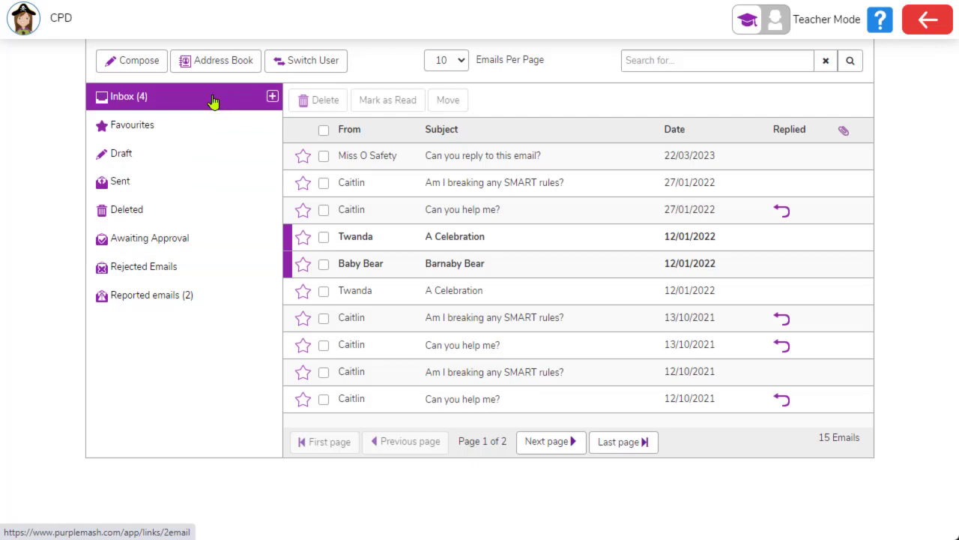
# - Start a new email and filter the contacts for its To field to Practice Users
pyautogui.click(142, 69)
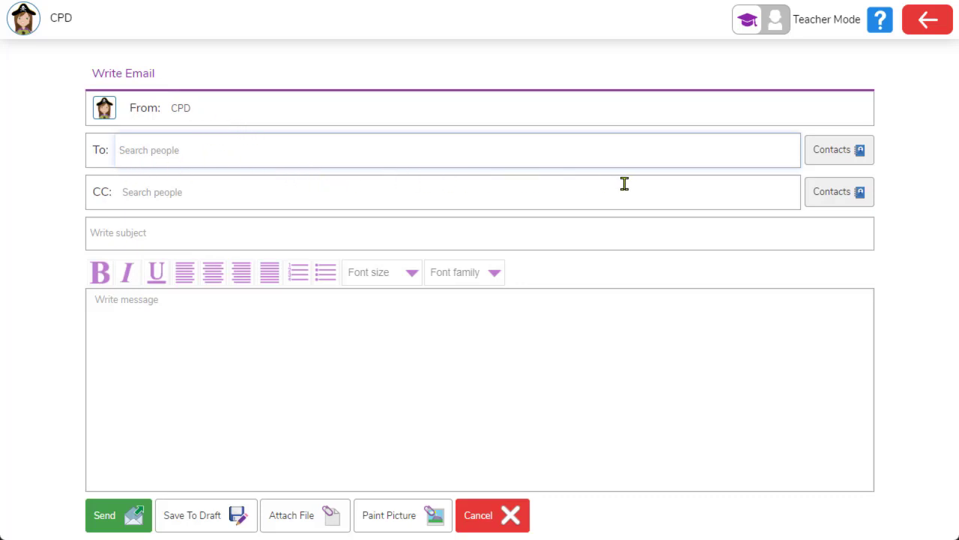
pyautogui.click(840, 154)
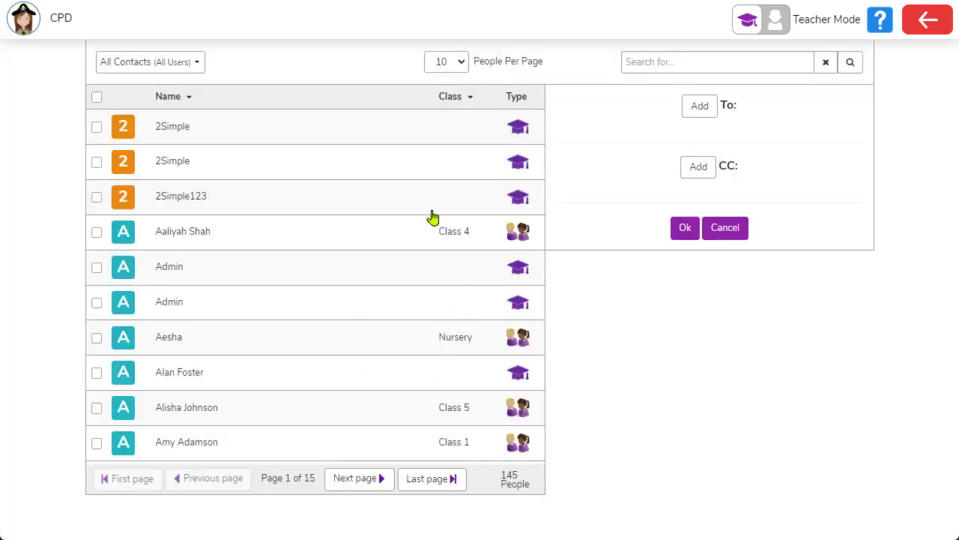
pyautogui.click(197, 63)
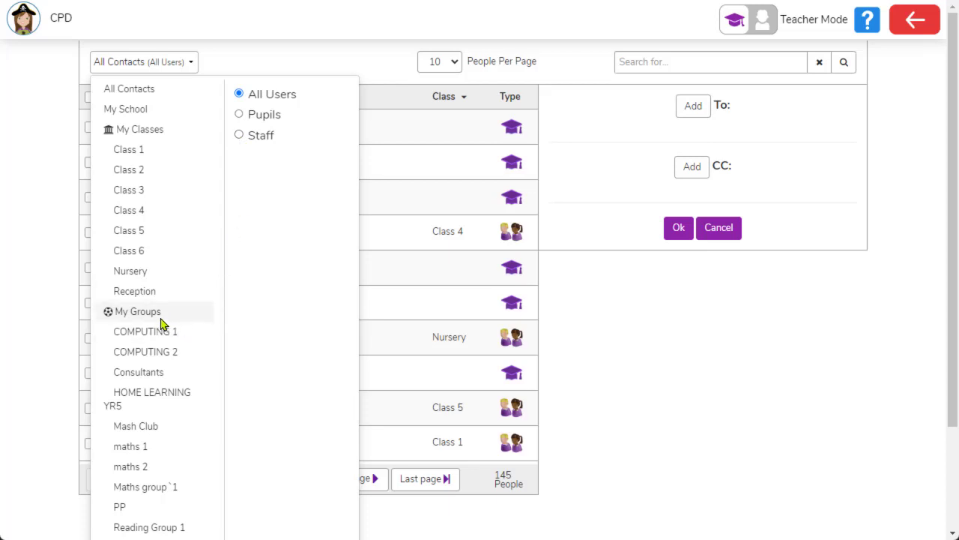
pyautogui.scroll(-3, 165, 352)
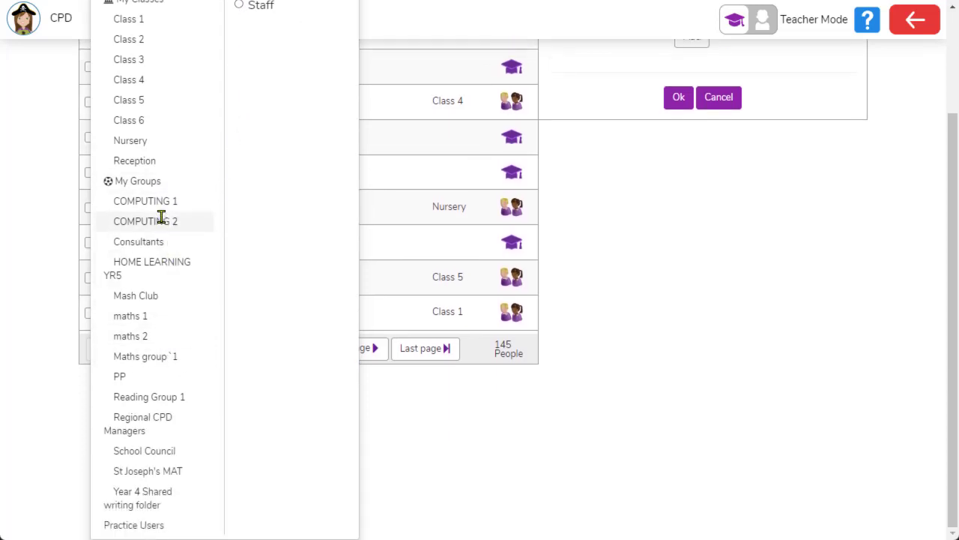
pyautogui.scroll(3, 172, 314)
pyautogui.scroll(-3, 188, 405)
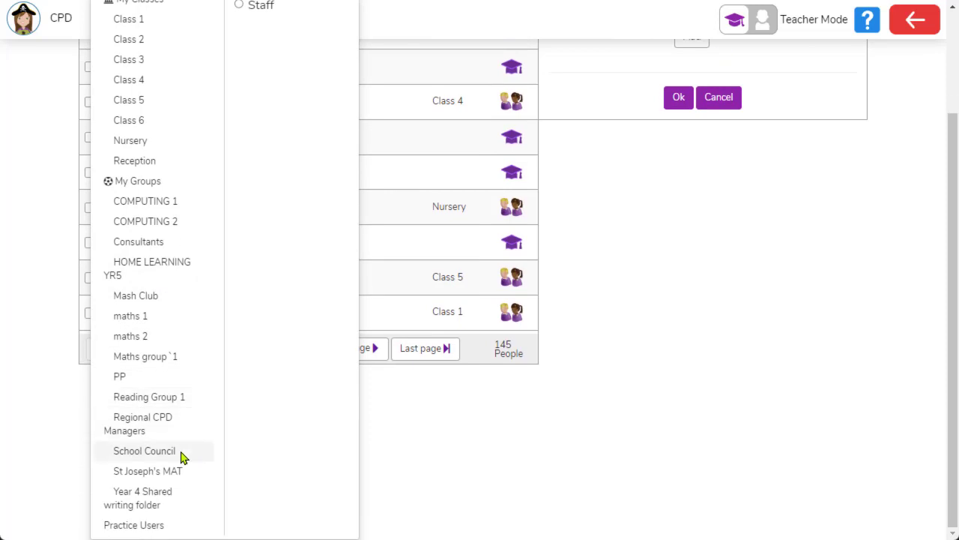
pyautogui.click(145, 525)
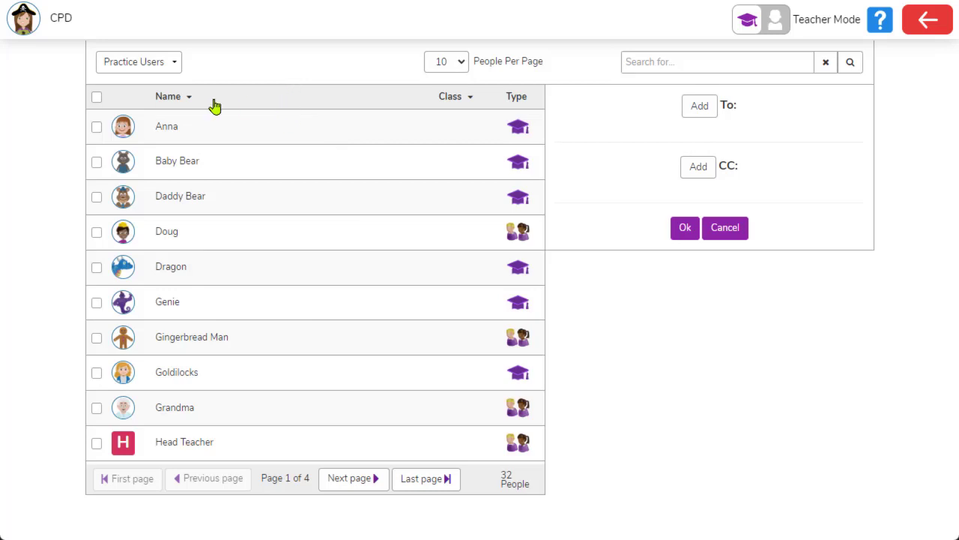
pyautogui.click(97, 129)
pyautogui.click(97, 162)
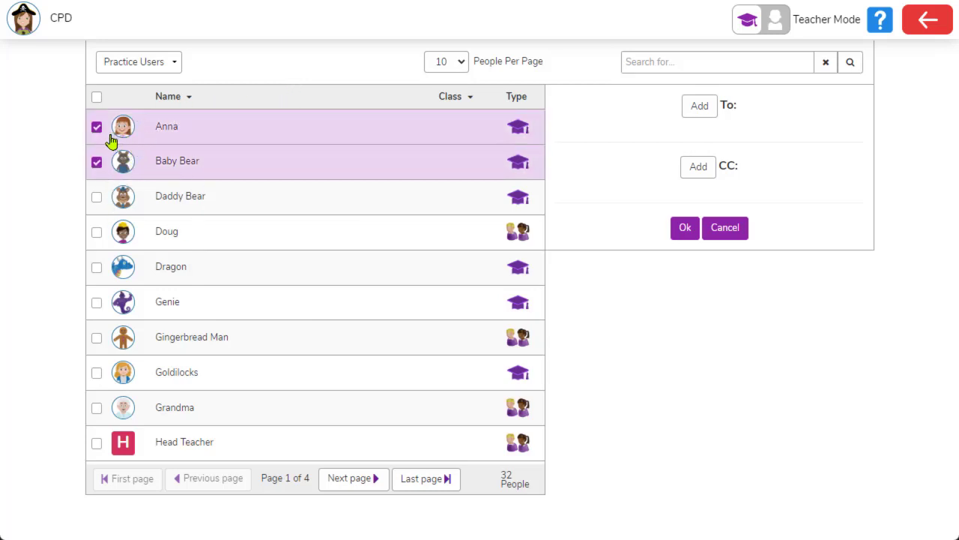
pyautogui.click(96, 161)
pyautogui.click(96, 128)
# - Filter the contacts to Class 1 Pupils, select all of them and add them to the To list
pyautogui.click(172, 63)
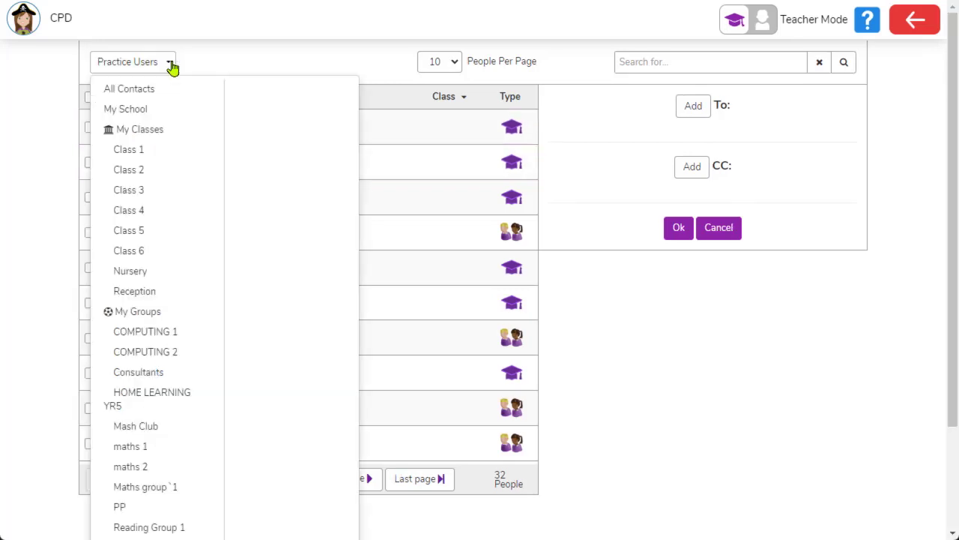
pyautogui.click(131, 149)
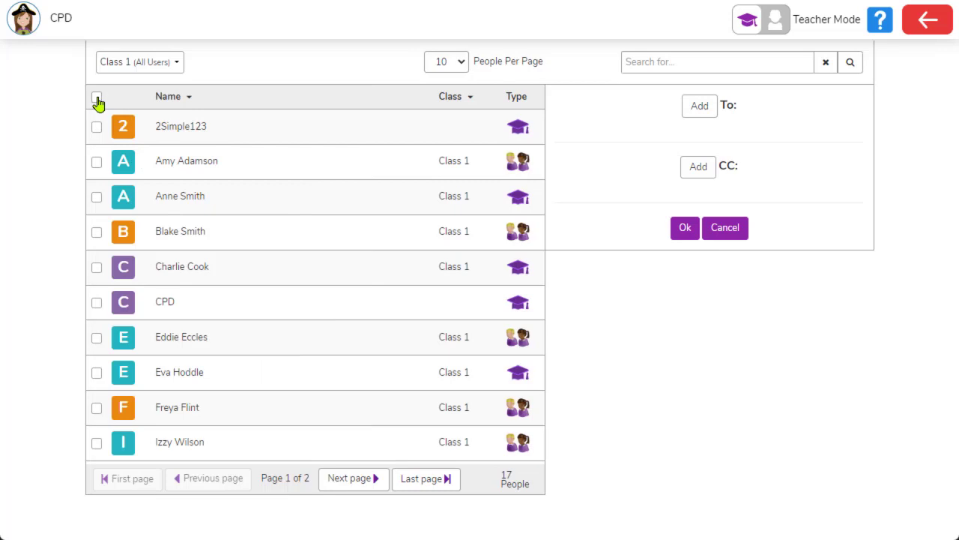
pyautogui.click(177, 63)
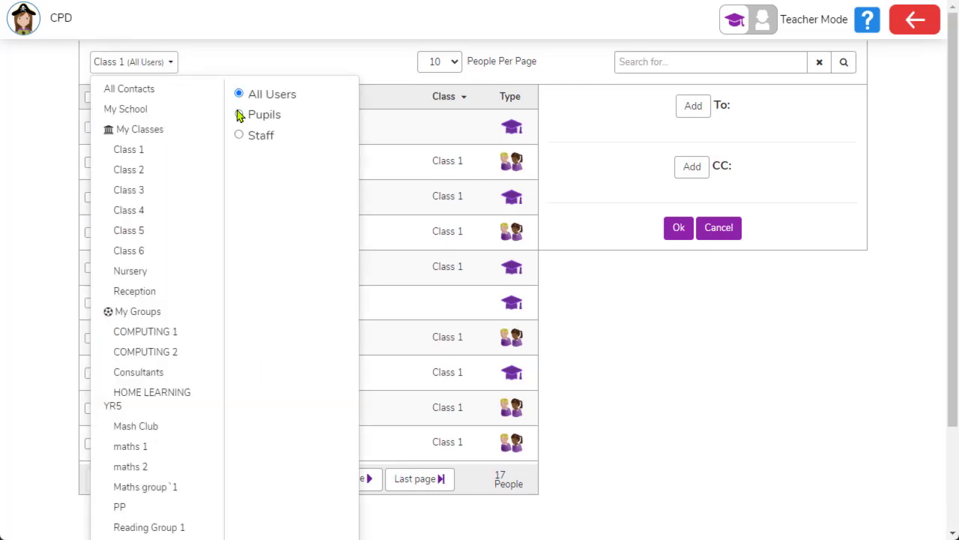
pyautogui.click(238, 115)
pyautogui.click(96, 99)
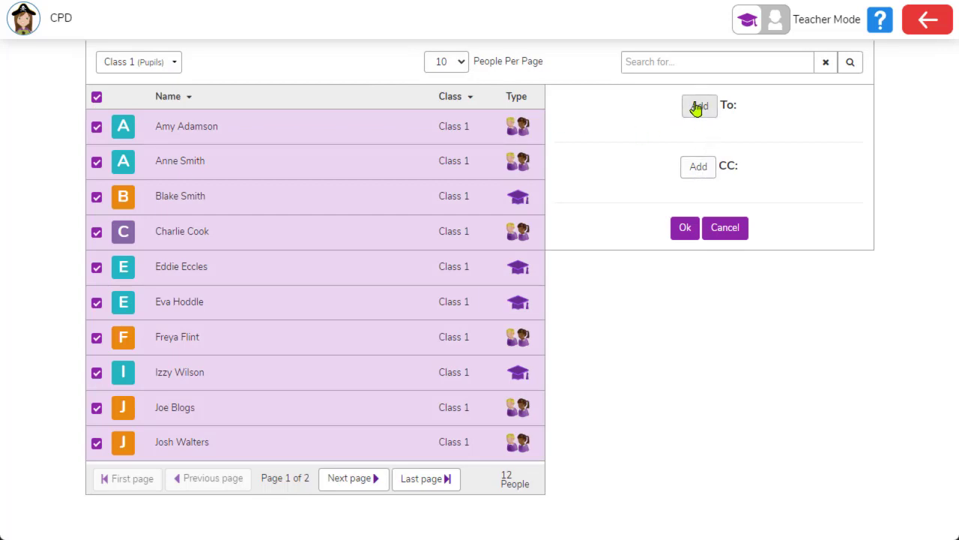
pyautogui.click(697, 108)
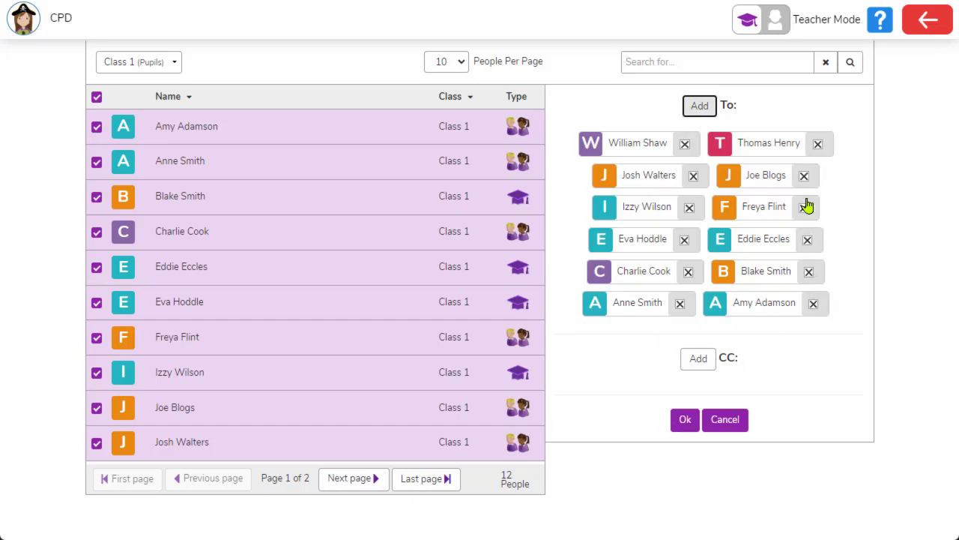
# - Remove the last two pupils from the To list and confirm the recipients
pyautogui.click(815, 306)
pyautogui.click(748, 309)
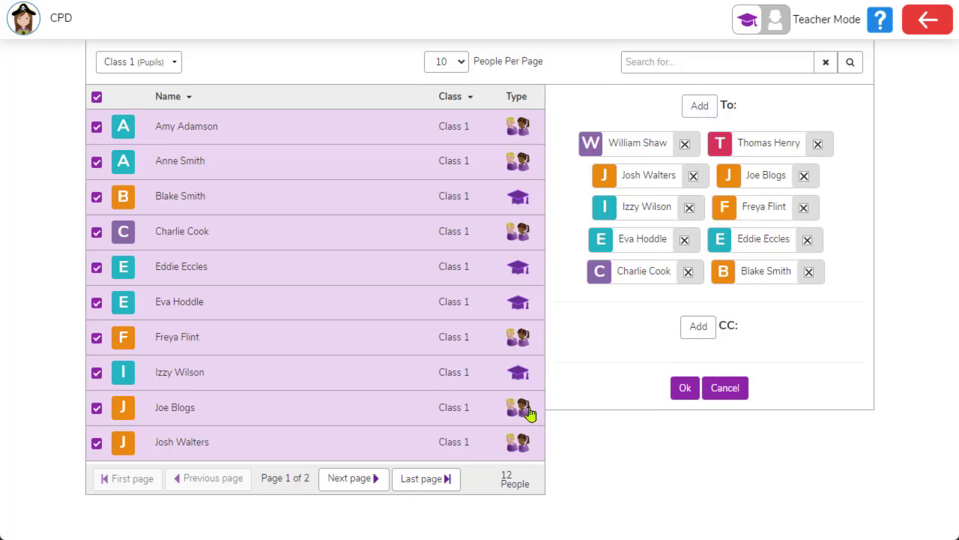
pyautogui.click(685, 388)
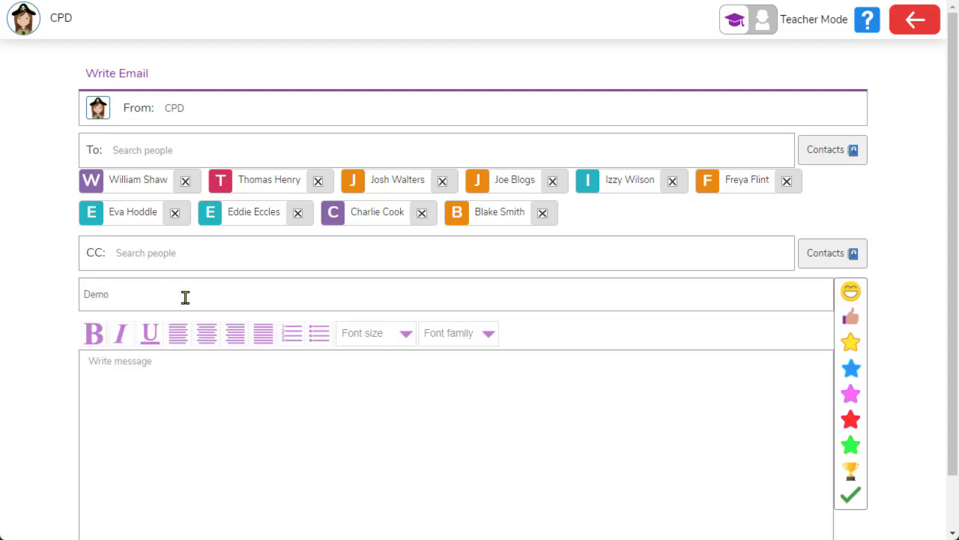
# - View the available font sizes, set the message font family to Cursive (print) and write "This is a demo."
pyautogui.scroll(-1, 212, 367)
pyautogui.click(212, 368)
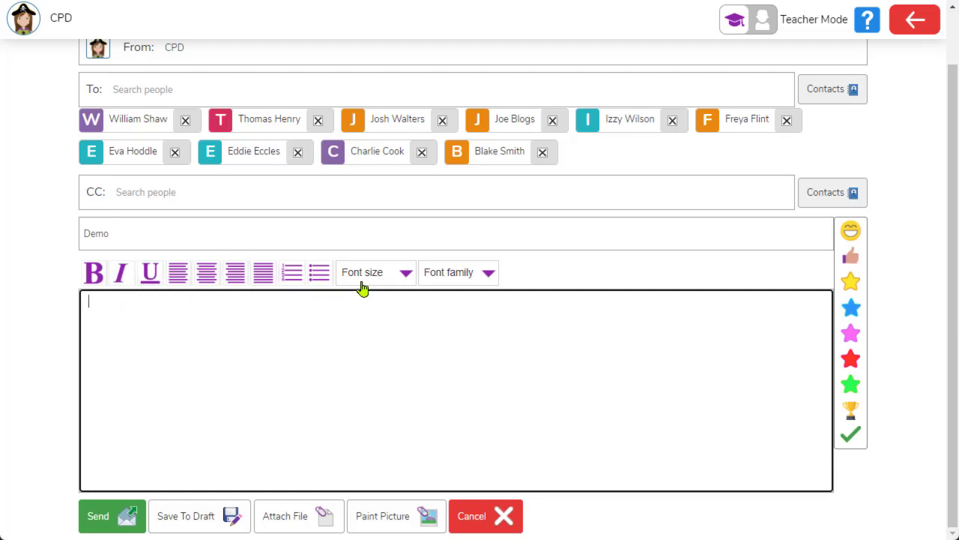
pyautogui.click(403, 276)
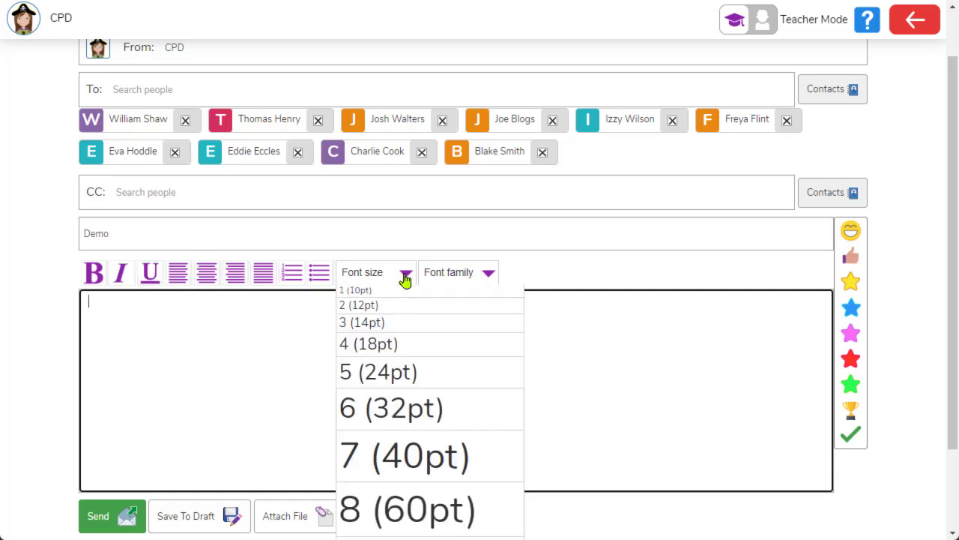
pyautogui.click(488, 274)
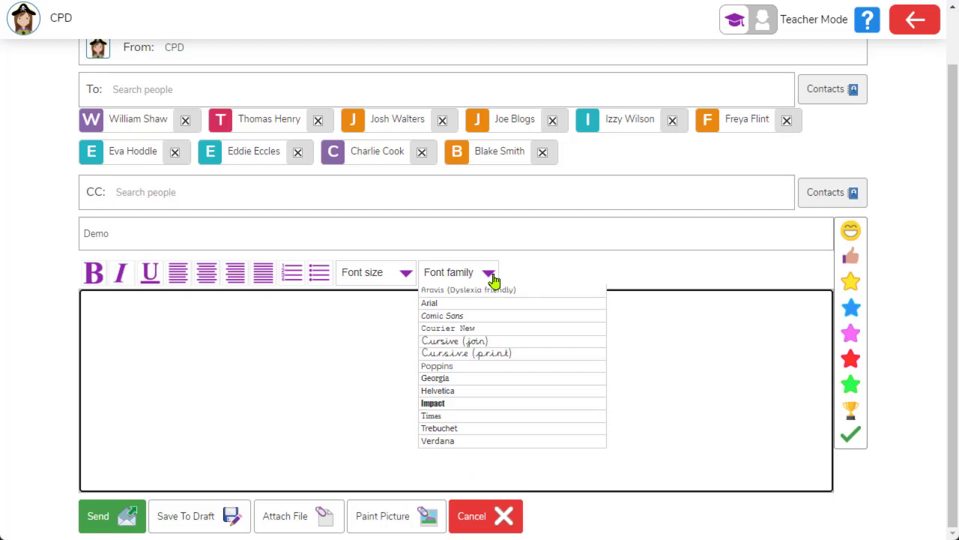
pyautogui.click(462, 350)
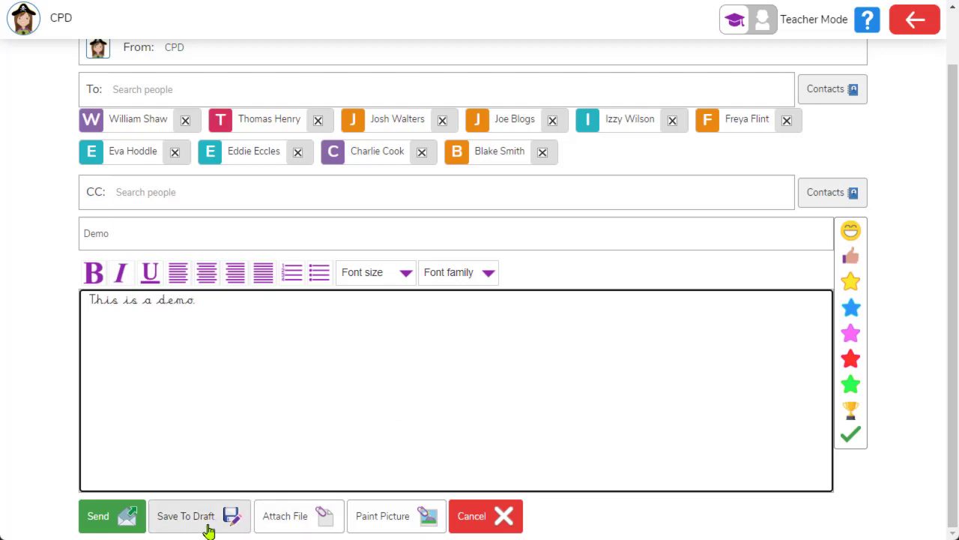
# - Attach the "demo" file from My Work to the email
pyautogui.click(274, 522)
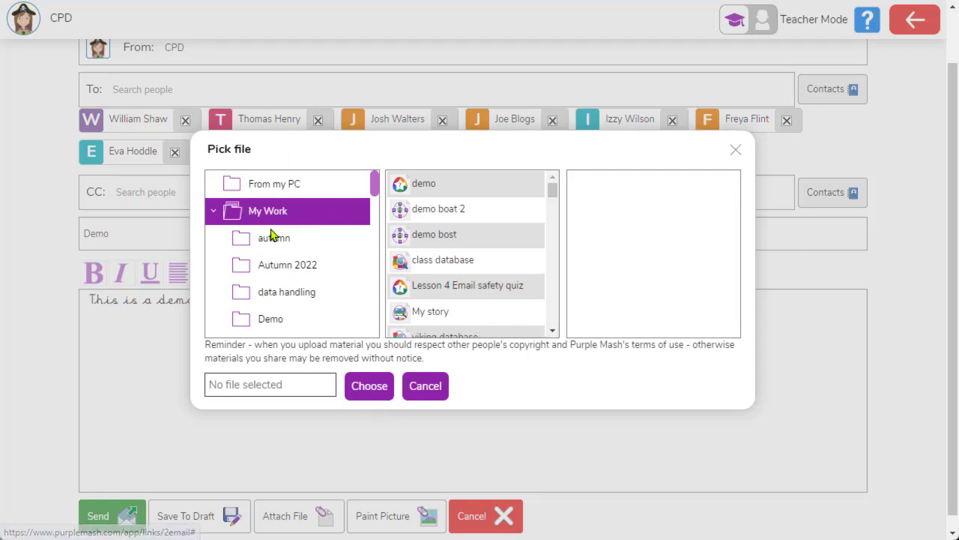
pyautogui.click(412, 192)
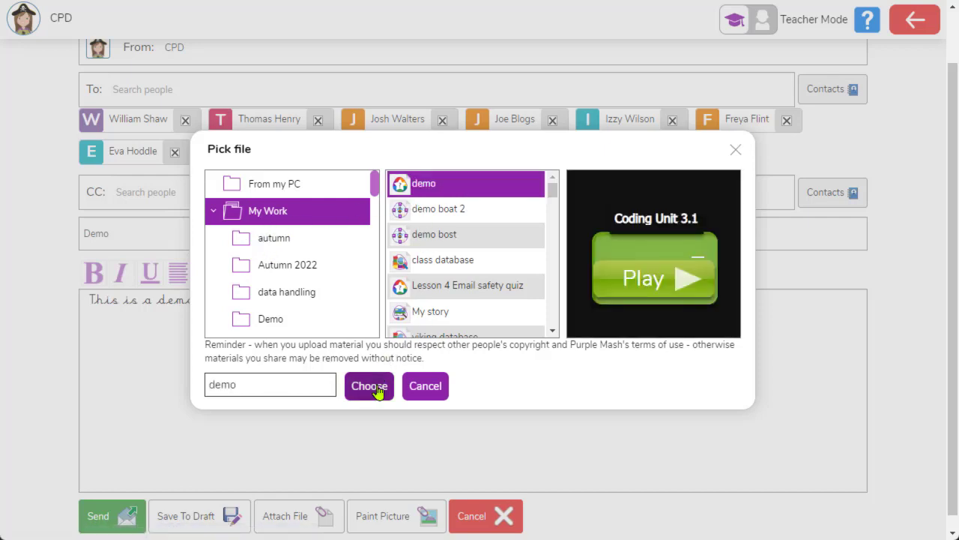
pyautogui.click(378, 390)
pyautogui.scroll(-2, 520, 437)
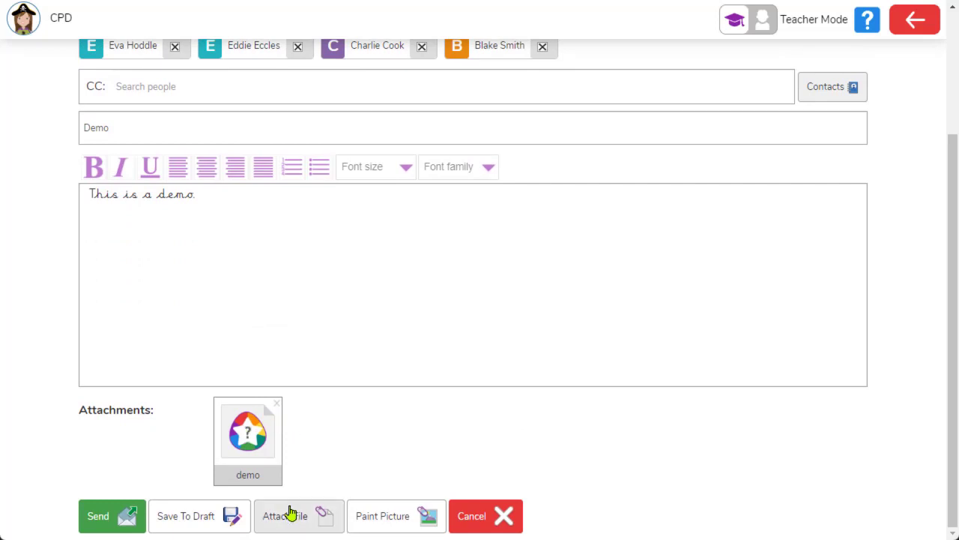
# - Open a painted picture for the email, browse its clipart and attach the picture blank
pyautogui.click(391, 519)
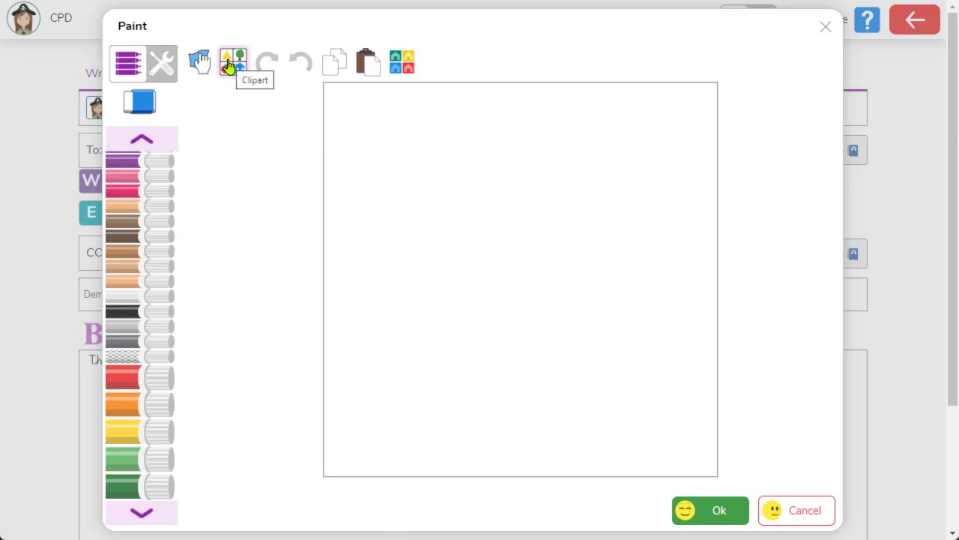
pyautogui.click(232, 62)
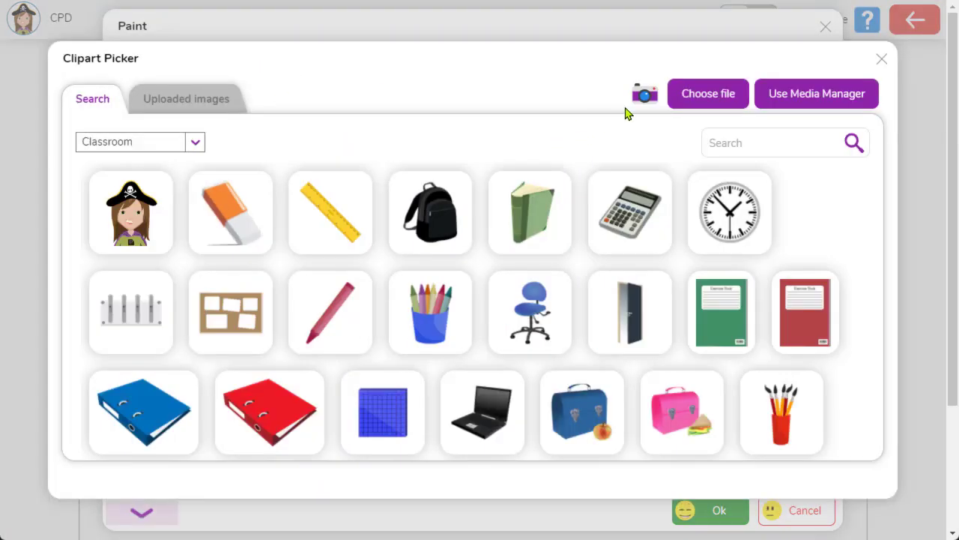
pyautogui.click(883, 60)
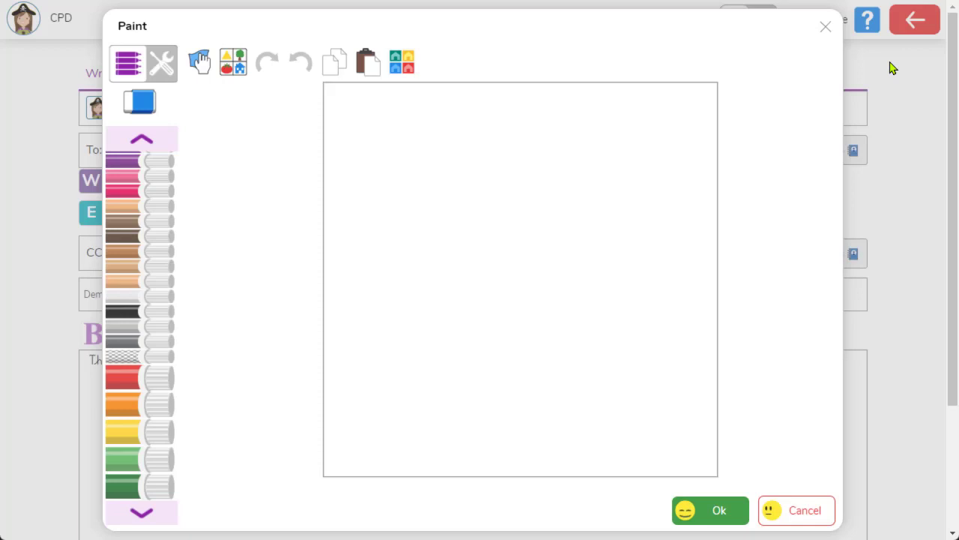
pyautogui.click(731, 516)
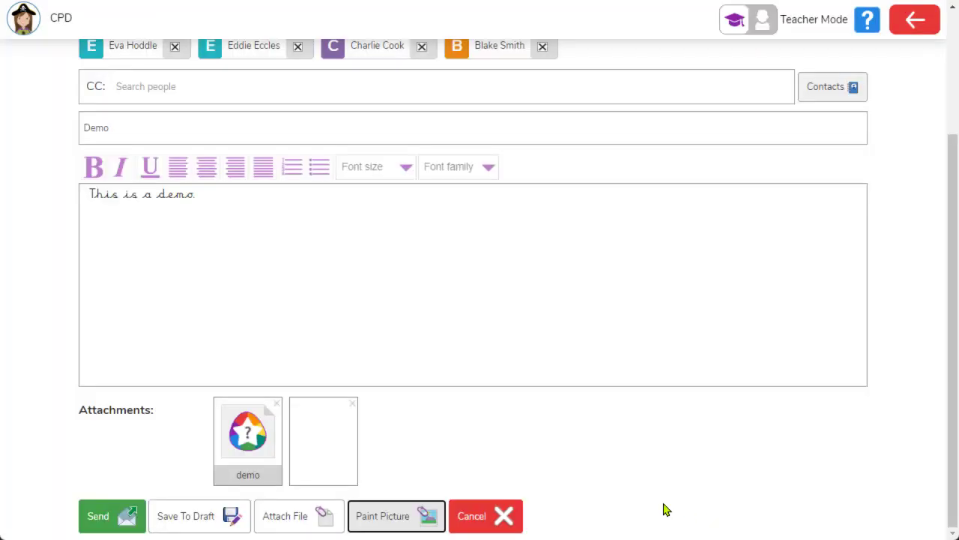
# - Send the email and open it from the Sent folder to check its recipients' read status
pyautogui.click(119, 523)
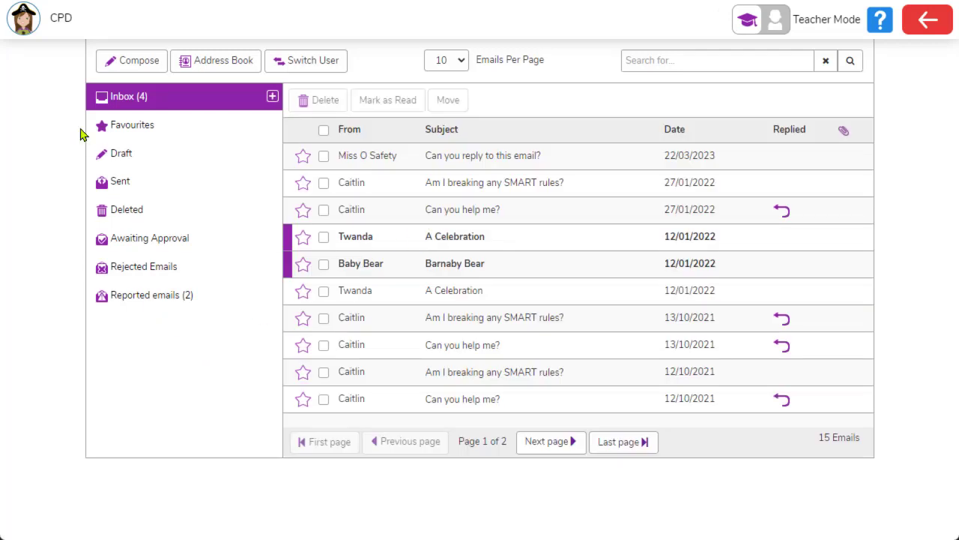
pyautogui.click(116, 186)
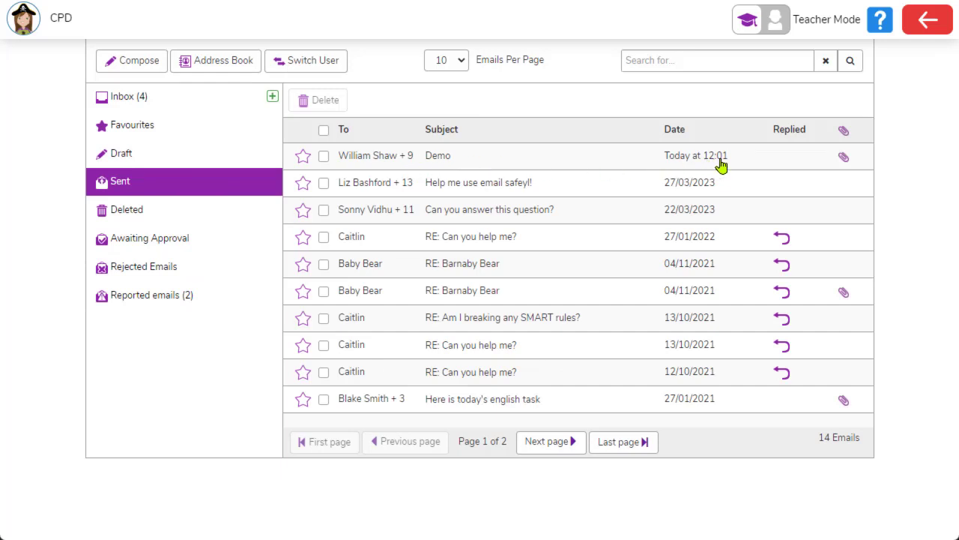
pyautogui.click(466, 157)
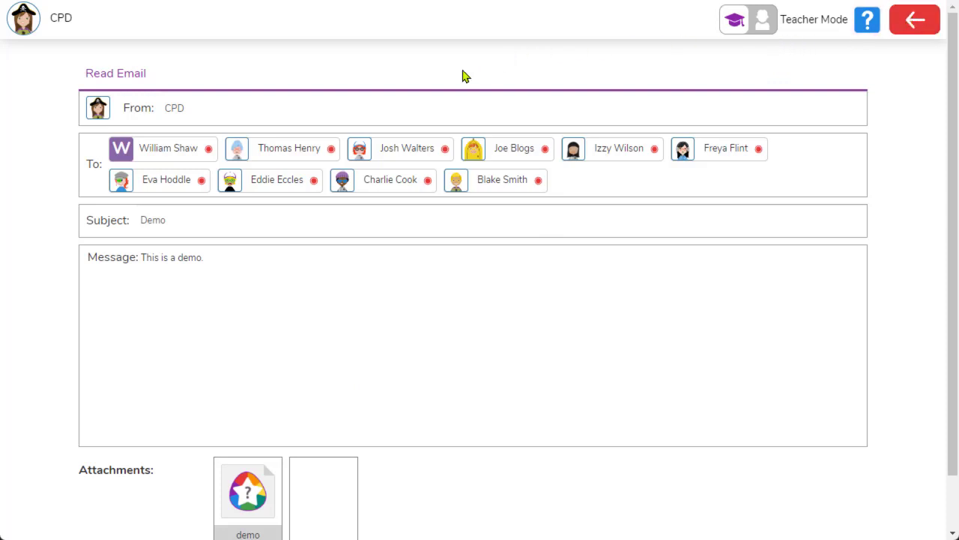
# - View the list of pupil accounts available for switching and close it
pyautogui.click(54, 24)
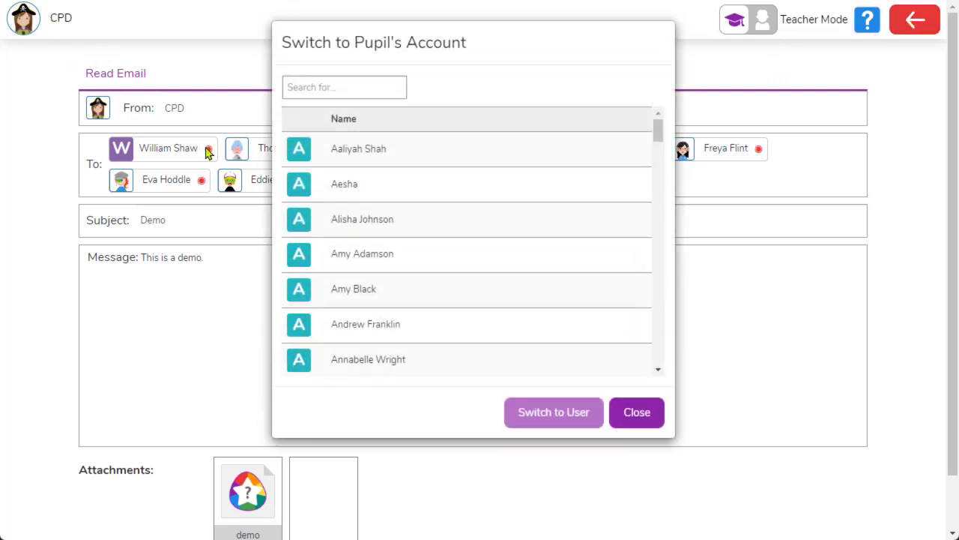
pyautogui.click(641, 419)
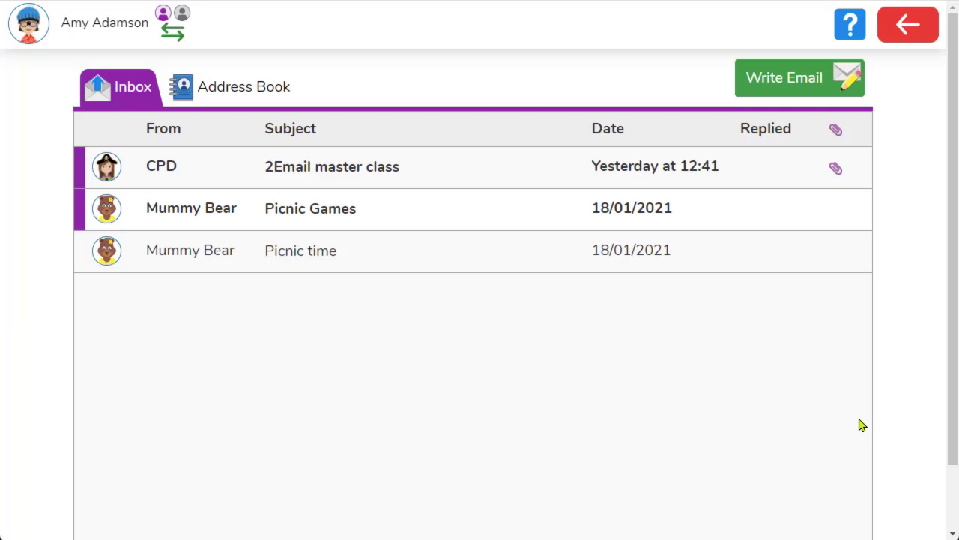
# - Start a new email from the pupil's account and compare both class sort orders in the address book
pyautogui.click(800, 87)
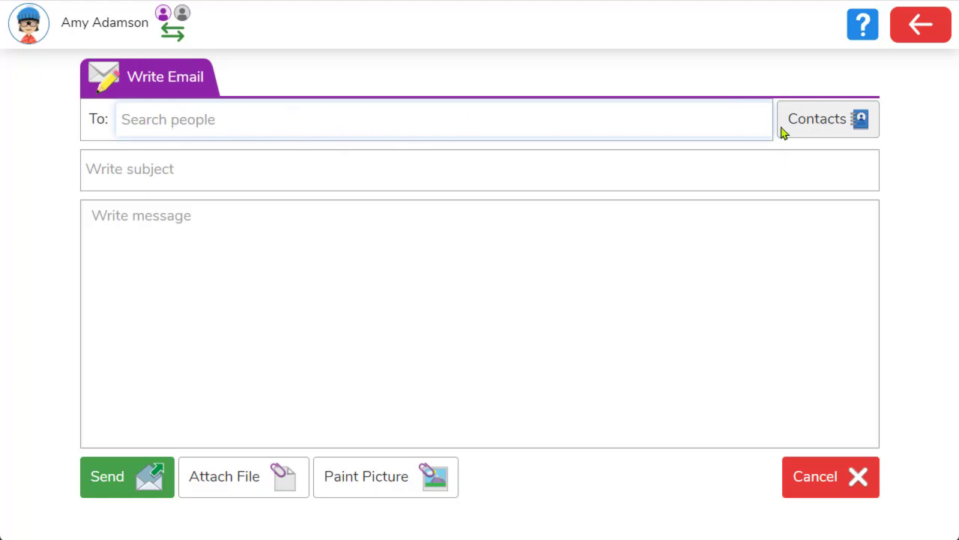
pyautogui.click(827, 126)
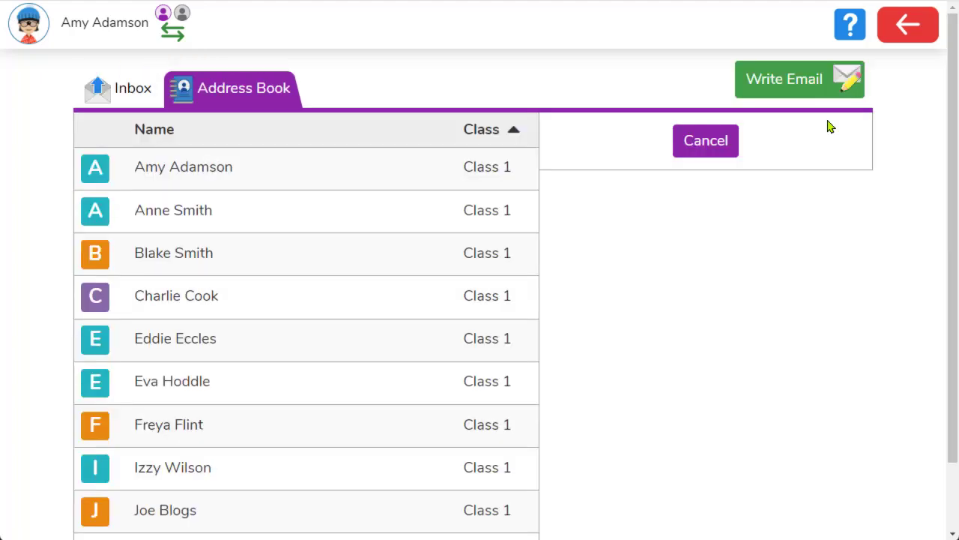
pyautogui.click(519, 132)
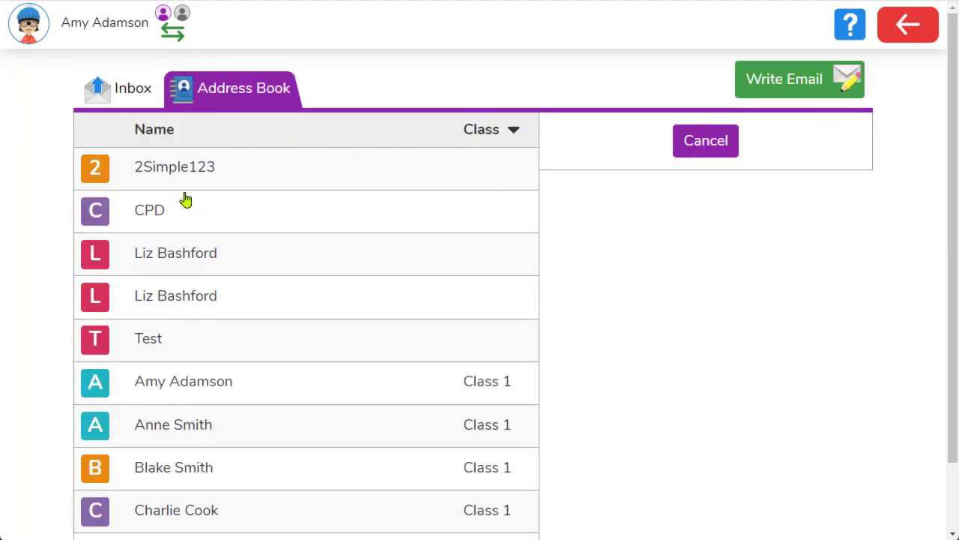
pyautogui.click(515, 133)
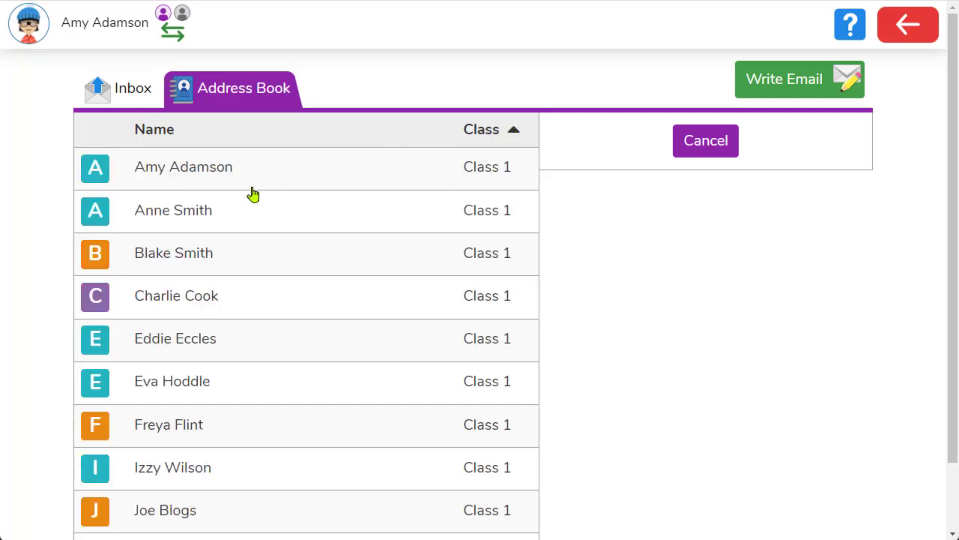
# - Choose the second Class 1 pupil as recipient, and replace that choice with the third pupil listed
pyautogui.click(219, 224)
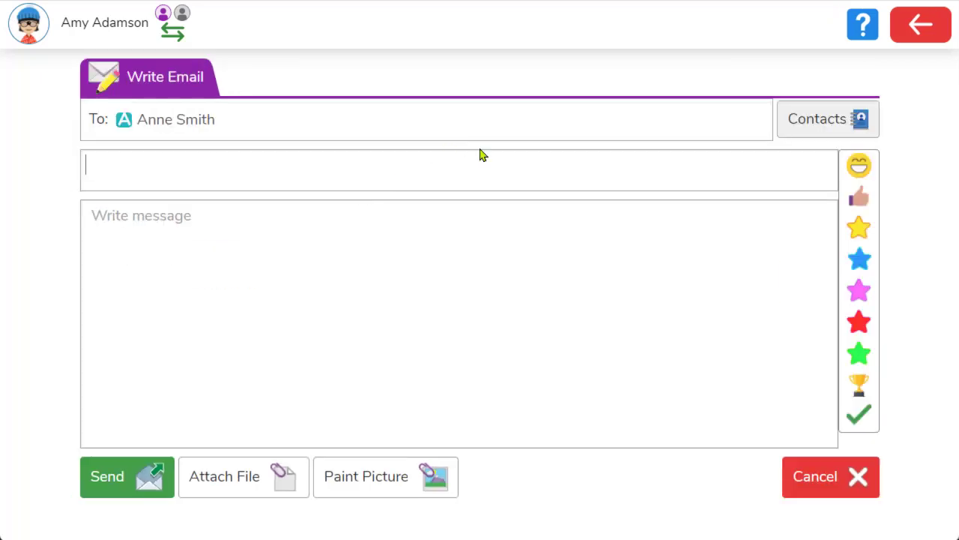
pyautogui.click(830, 134)
pyautogui.click(477, 260)
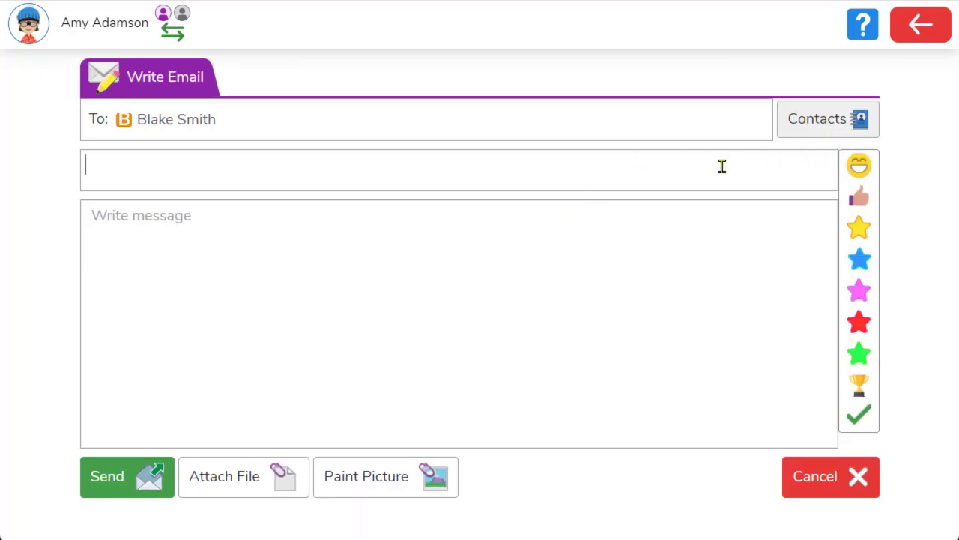
# - Enter the message "This is just a demo!" without a subject and send the email
pyautogui.click(443, 245)
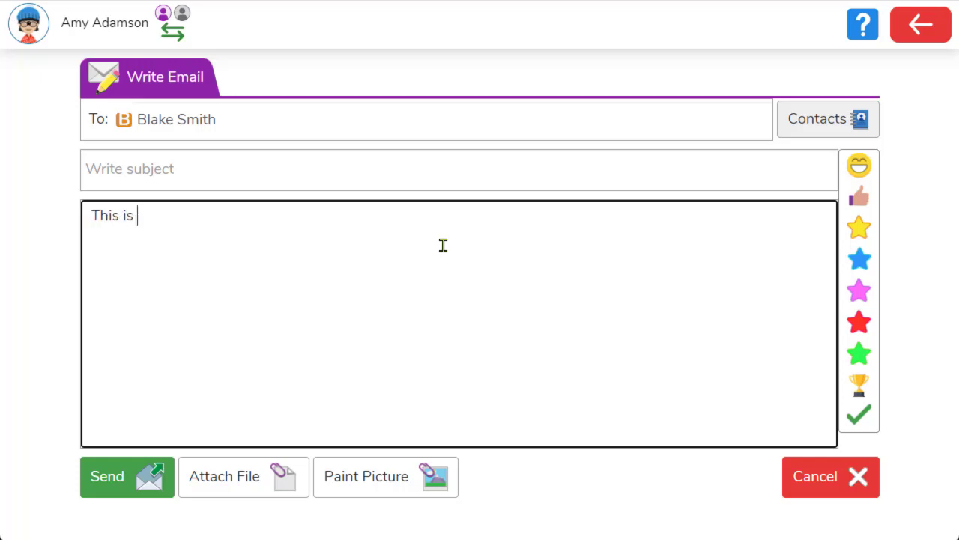
pyautogui.write('t a demo!')
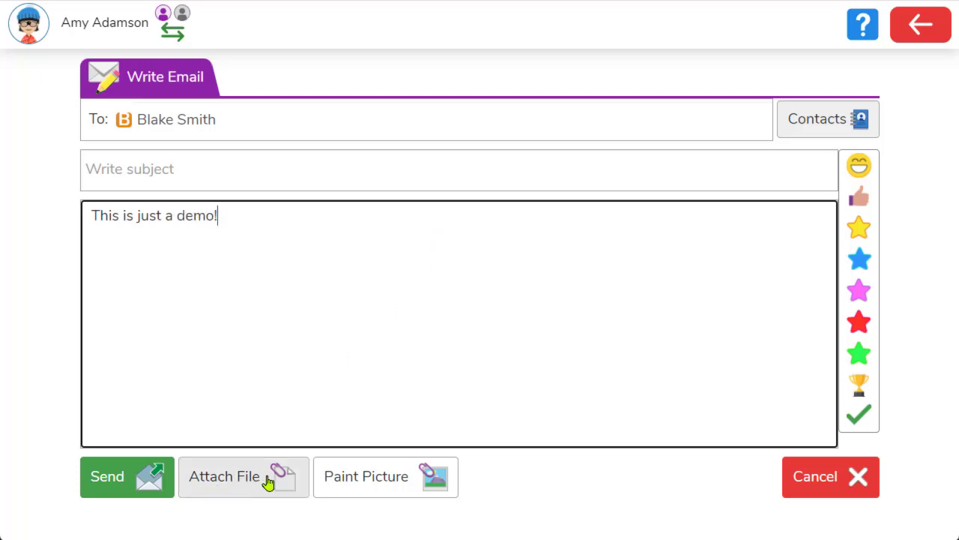
pyautogui.click(151, 486)
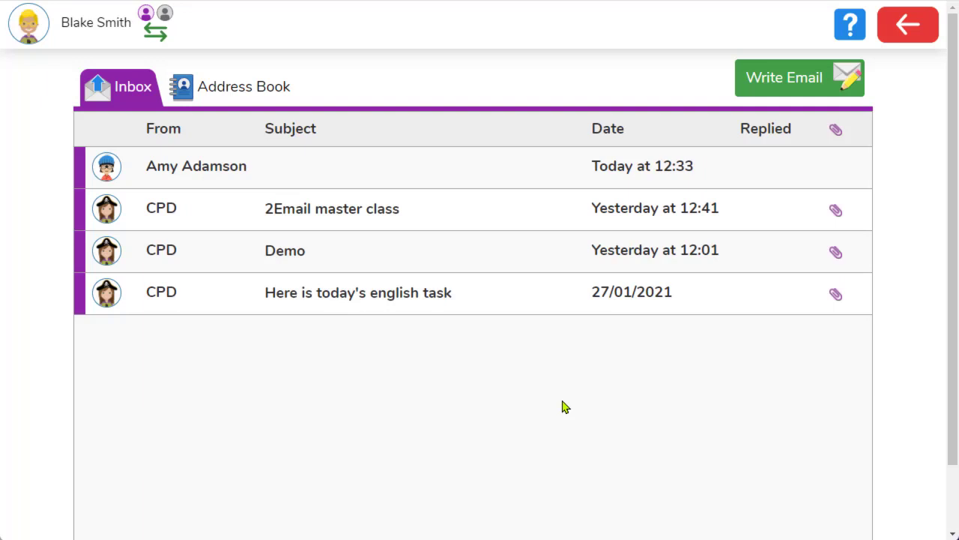
# - Open the newest email, without a subject, in the recipient pupil's inbox and report it to the teacher
pyautogui.click(412, 179)
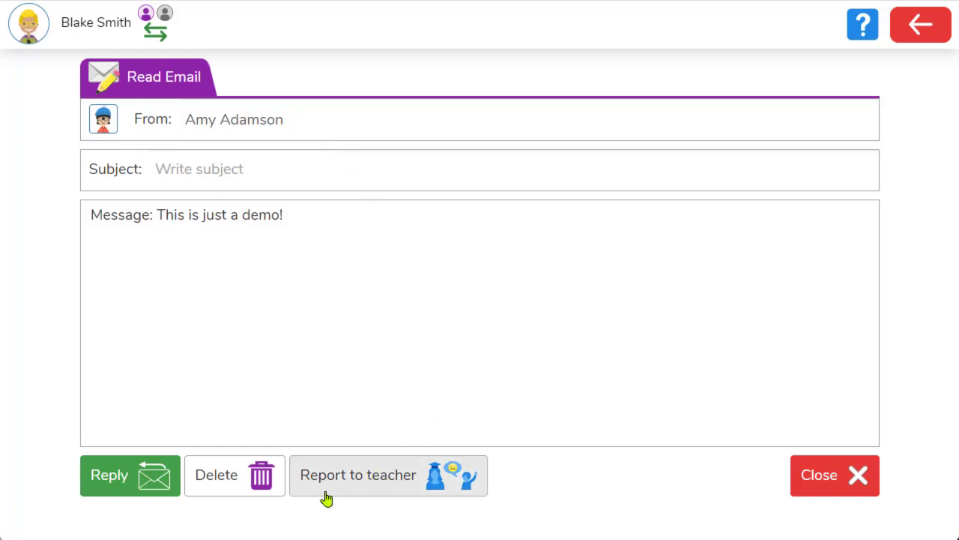
pyautogui.click(395, 480)
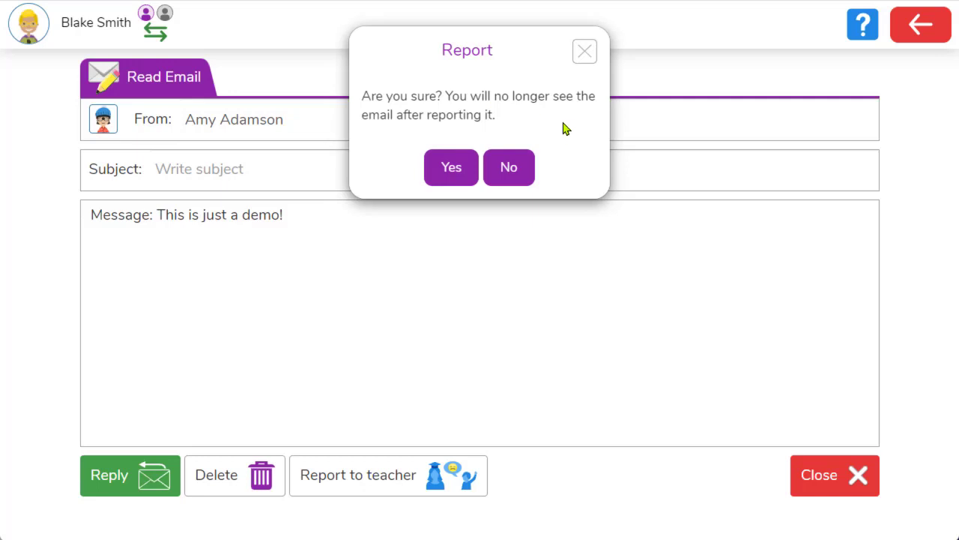
pyautogui.click(452, 169)
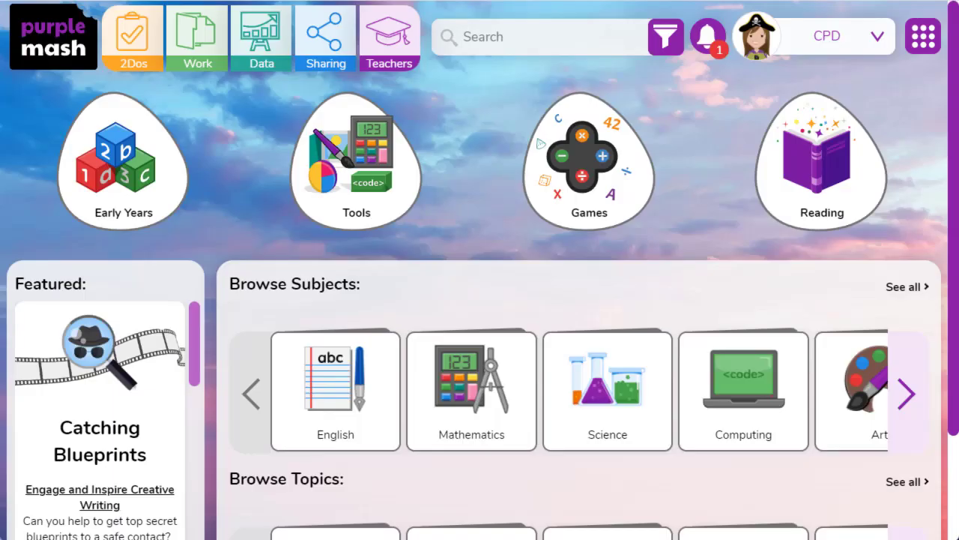
# - Show more details of the teacher's alert about an inappropriate email reported by a pupil, and follow it to 2Email
pyautogui.click(708, 41)
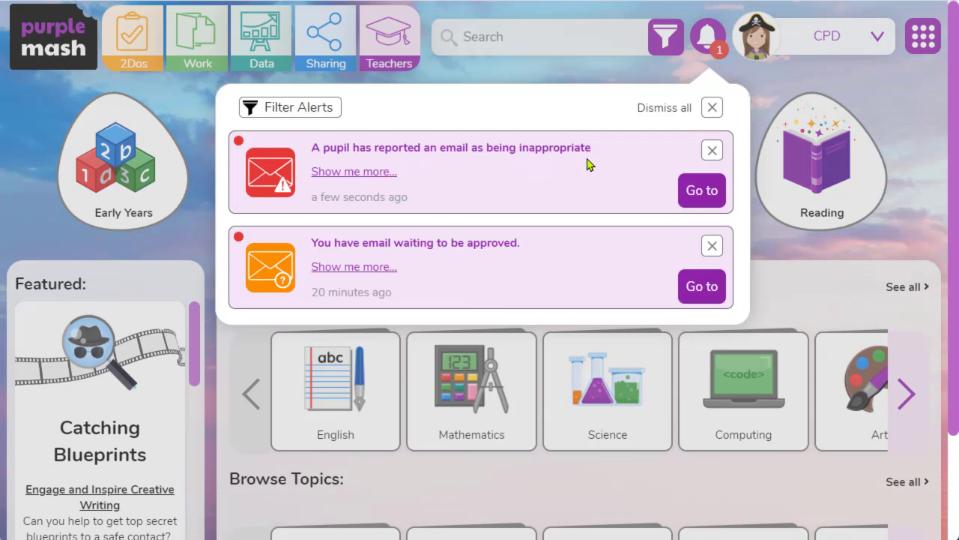
pyautogui.click(375, 173)
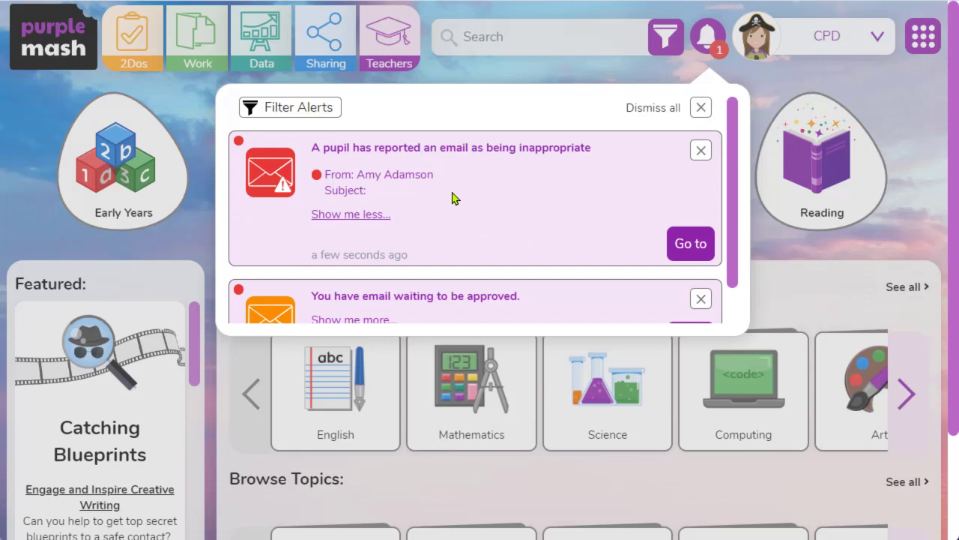
pyautogui.click(690, 252)
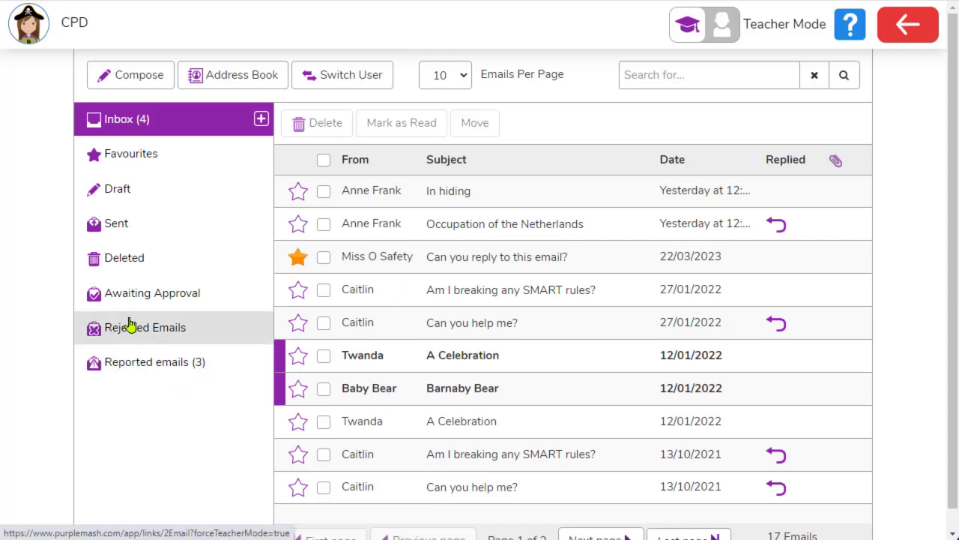
# - Read the newest unread message among the reported emails, including who reported it, and close it
pyautogui.click(163, 373)
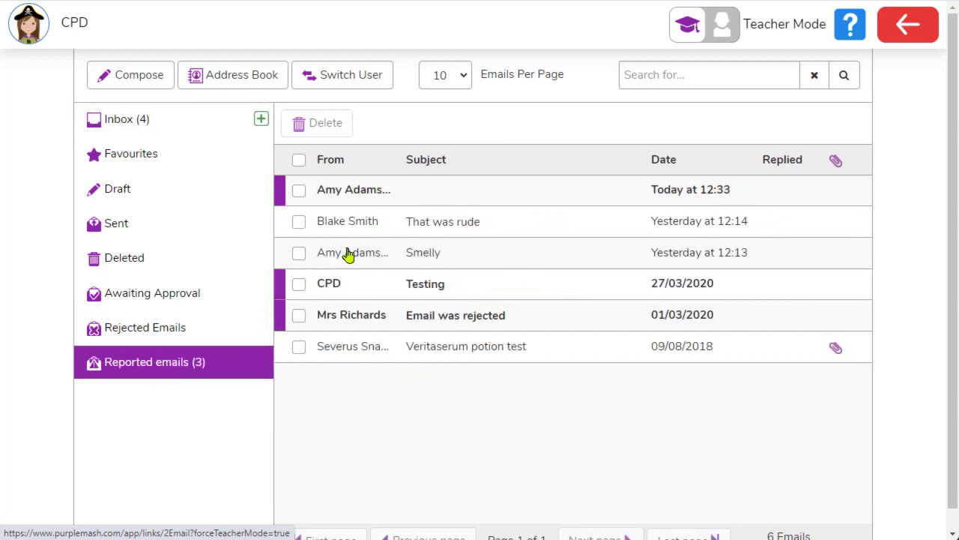
pyautogui.click(377, 202)
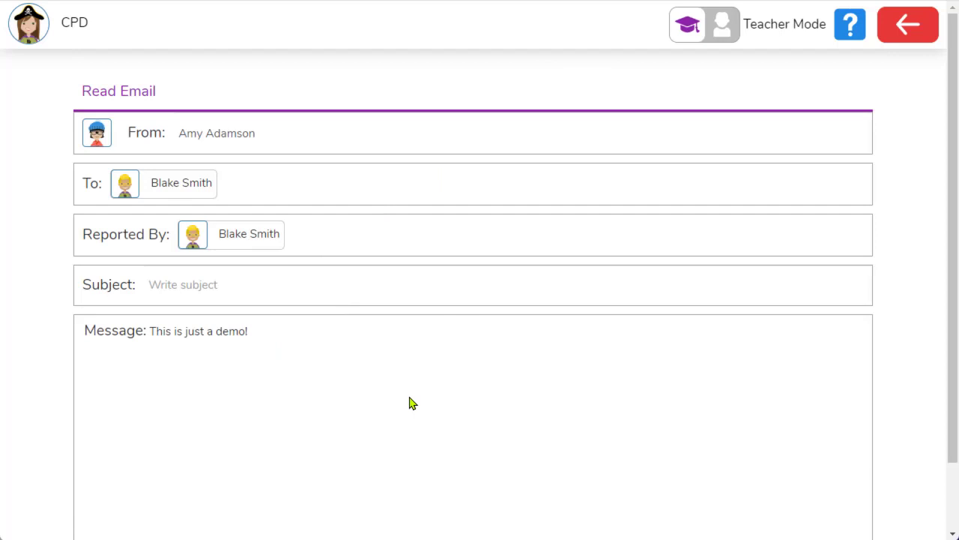
pyautogui.scroll(-2, 415, 384)
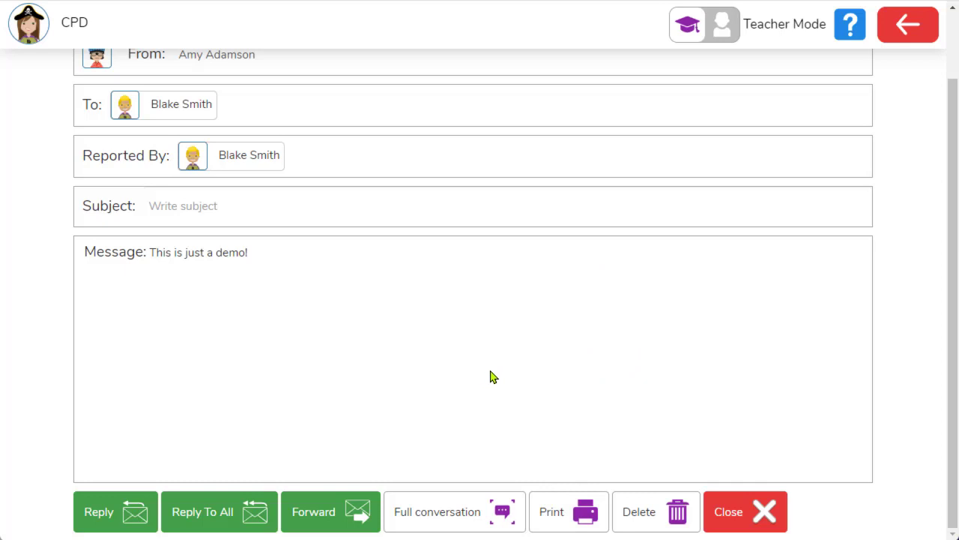
pyautogui.click(745, 507)
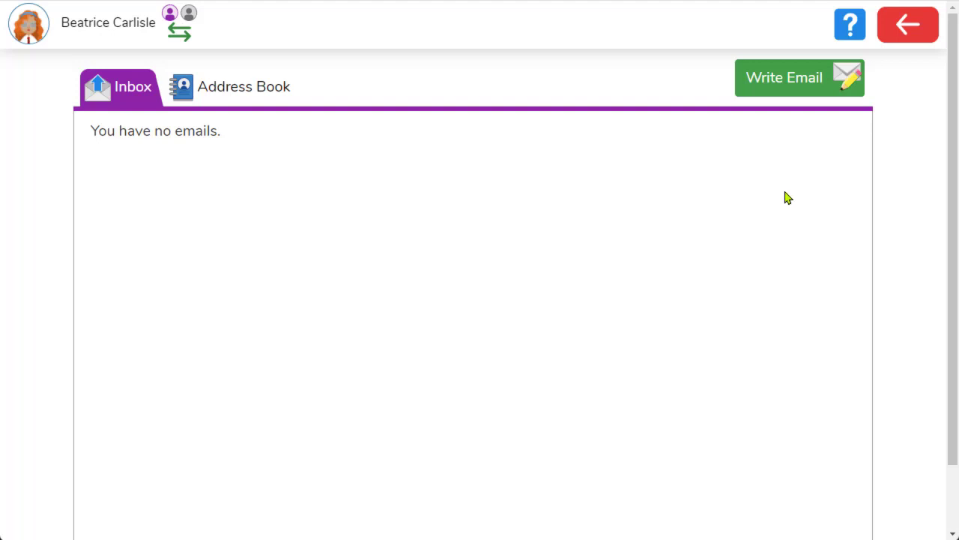
# - Start a new email from the Class 2 pupil's account to the third Class 2 pupil in the address book
pyautogui.click(808, 87)
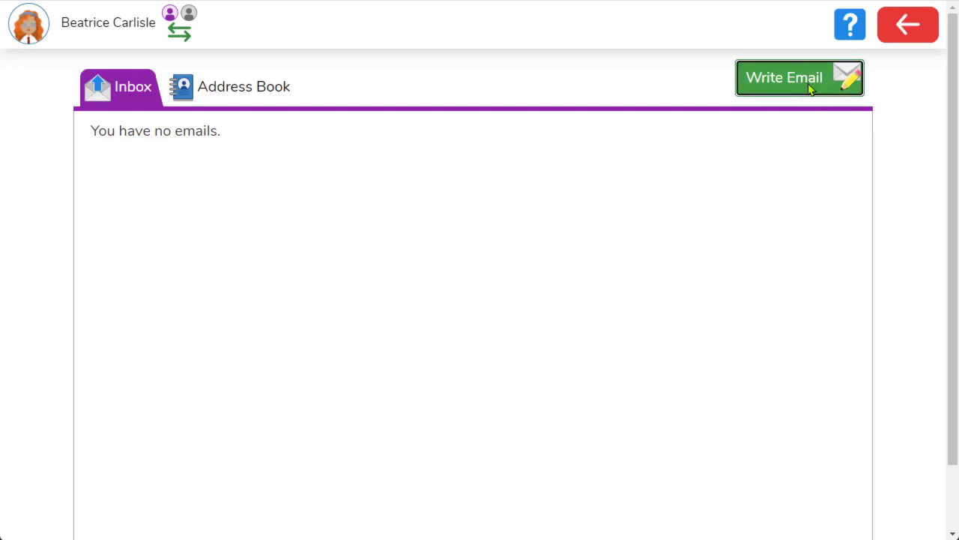
pyautogui.click(825, 122)
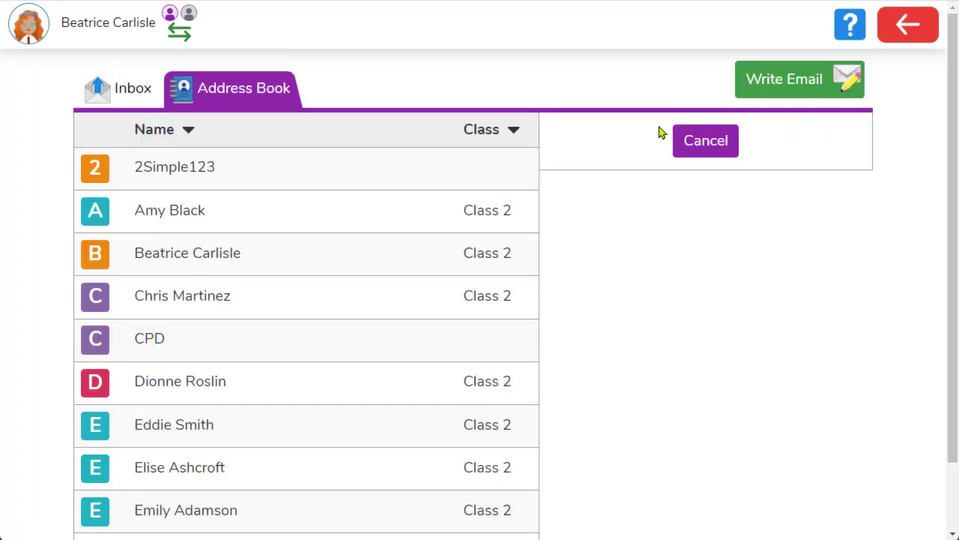
pyautogui.click(486, 304)
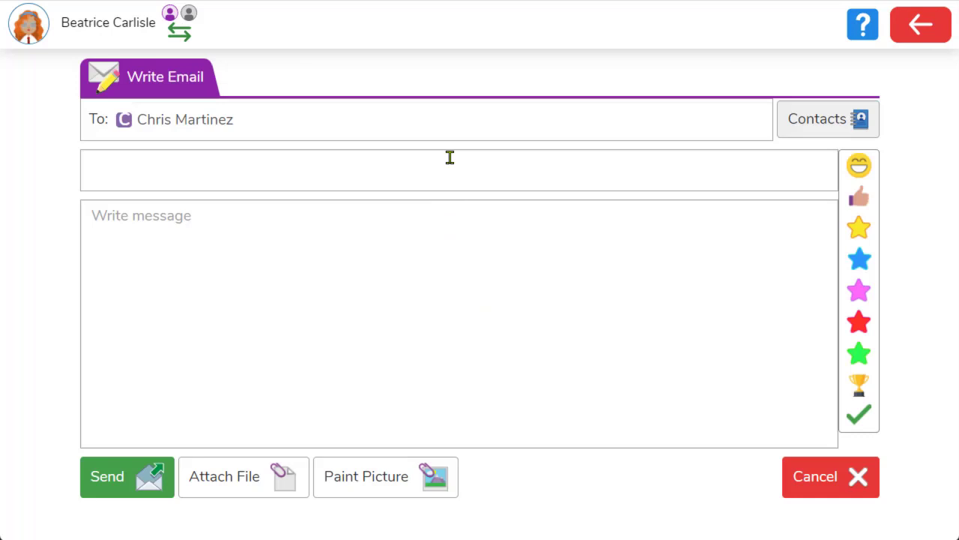
# - Enter the subject "Demo" and the message "Does this email require approval?", and send the email
pyautogui.write('Demo')
pyautogui.click(458, 259)
pyautogui.write('Do')
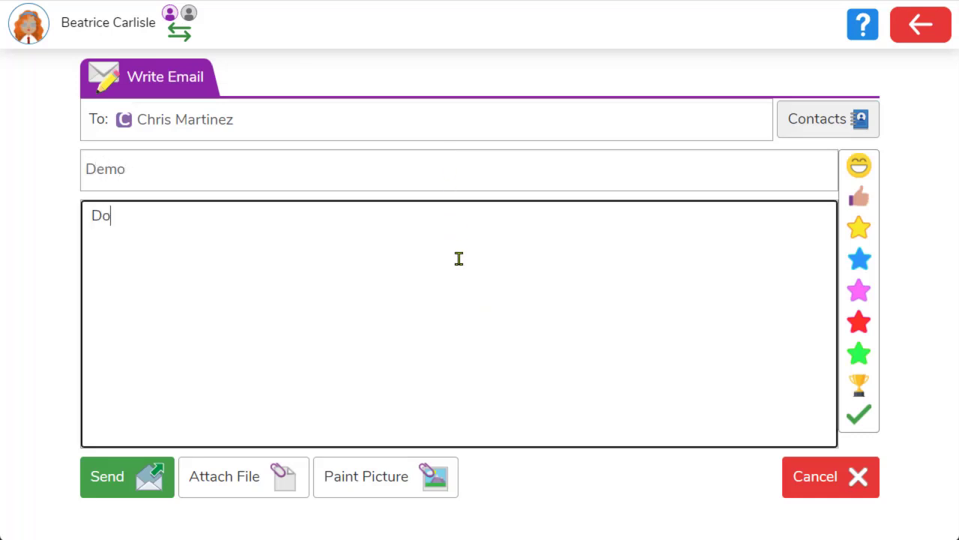
pyautogui.write('es this emai ')
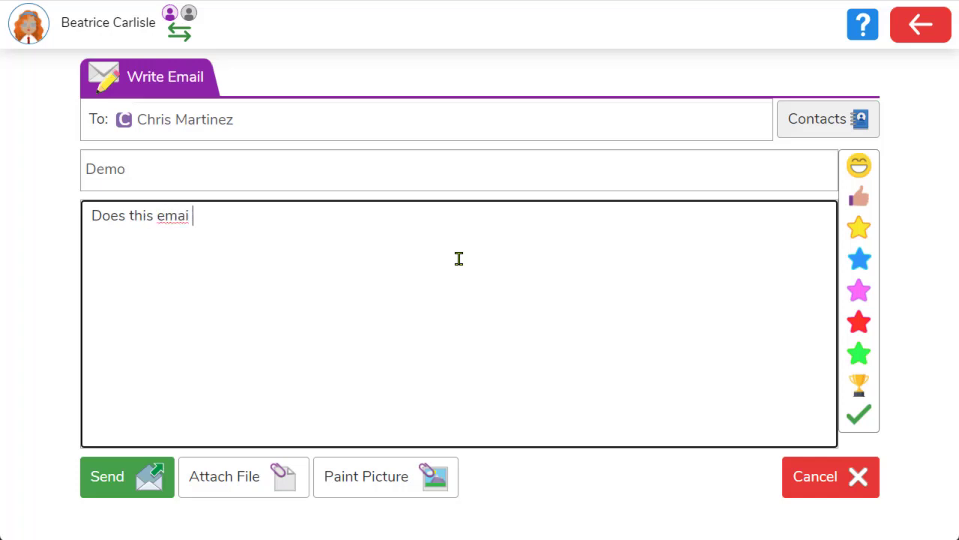
pyautogui.write('require approval?')
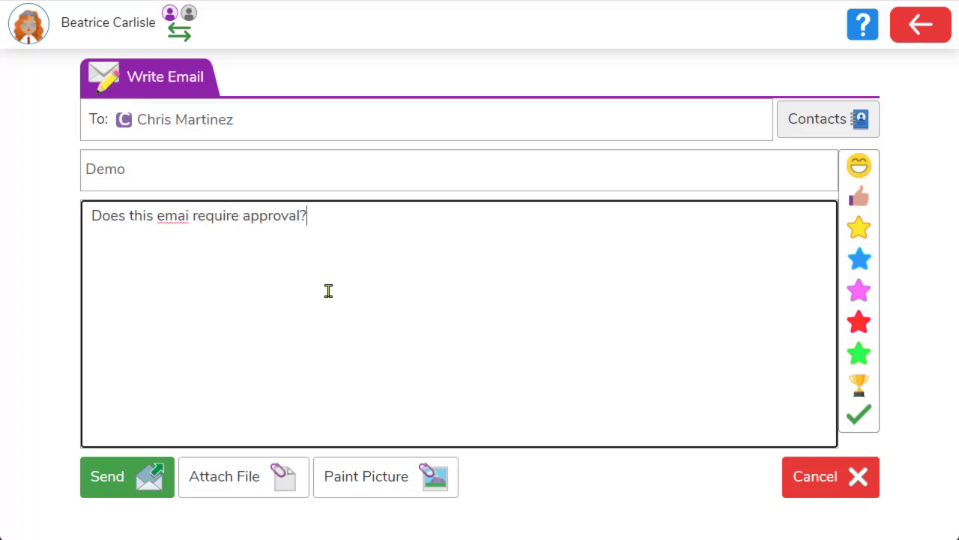
pyautogui.click(193, 216)
pyautogui.write('l')
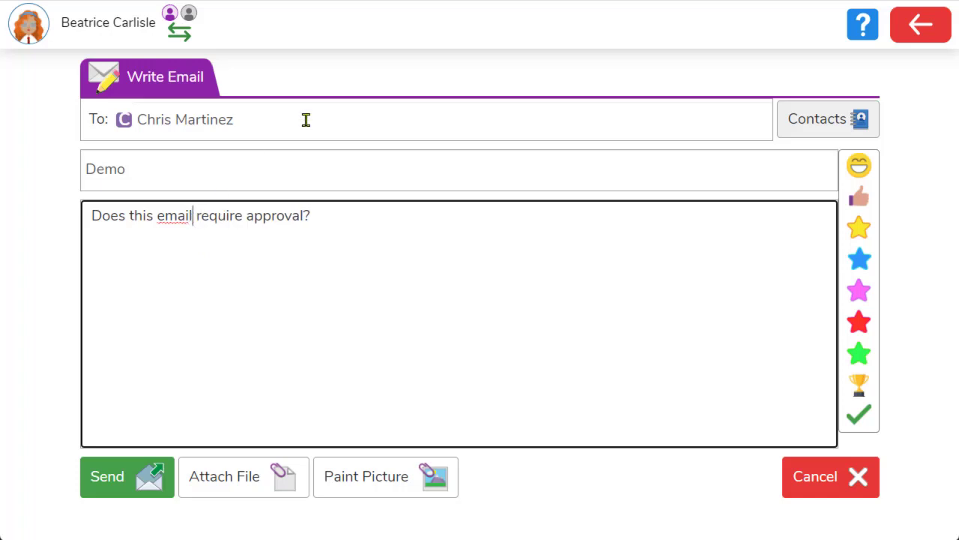
pyautogui.click(116, 473)
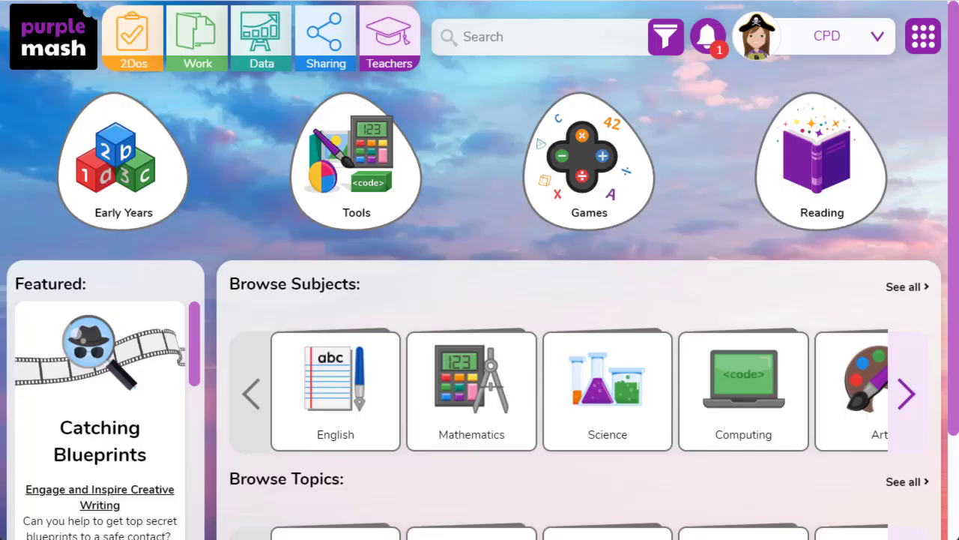
# - Follow the teacher's alert about emails waiting for approval and open the "Demo" email among those awaiting approval
pyautogui.click(712, 49)
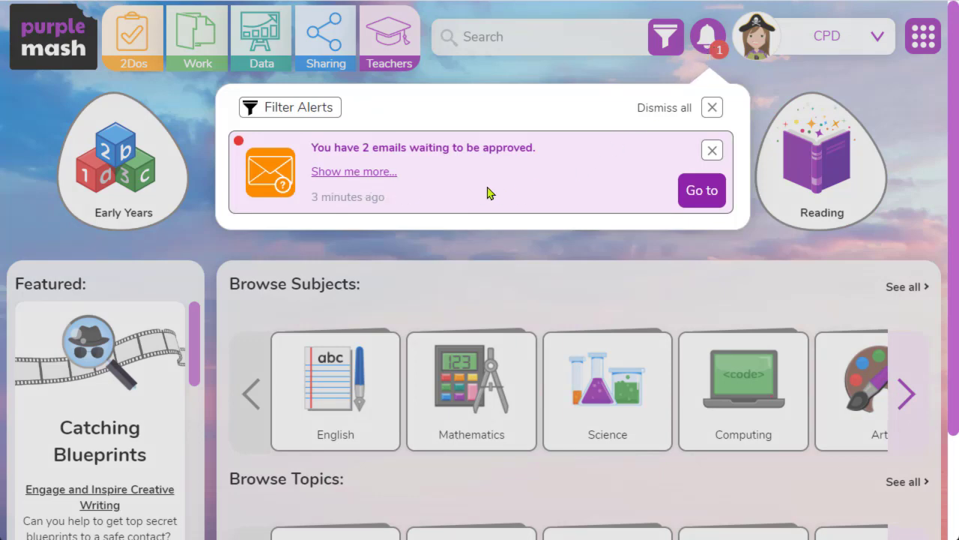
pyautogui.click(714, 200)
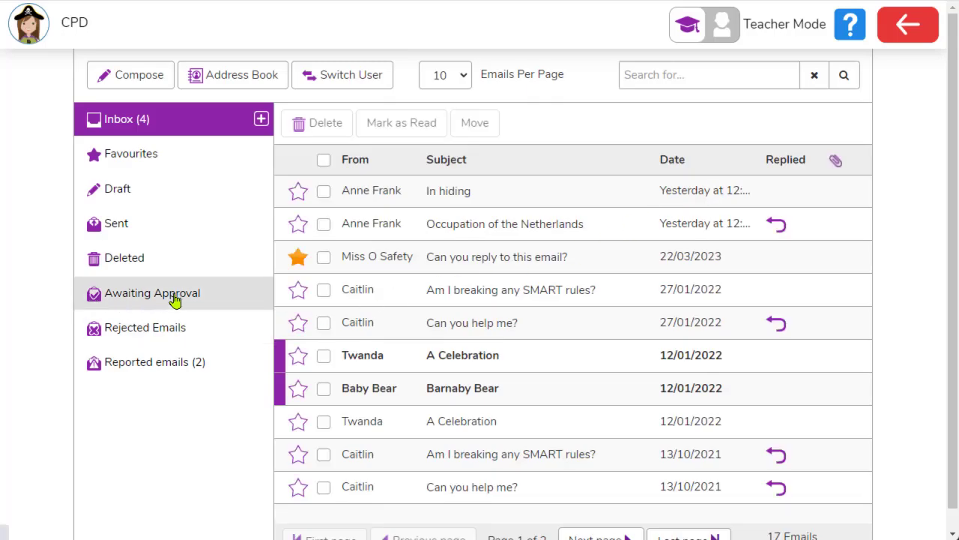
pyautogui.click(153, 297)
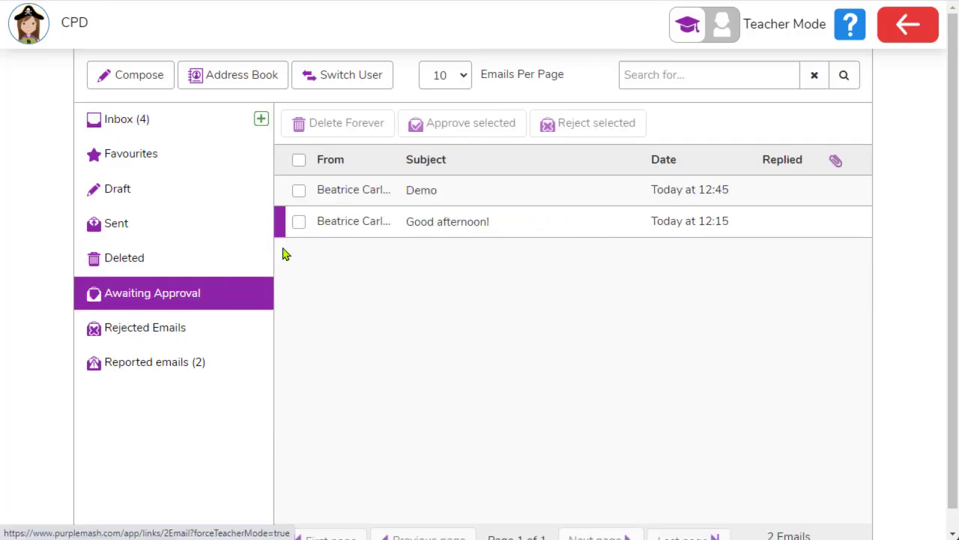
pyautogui.click(409, 198)
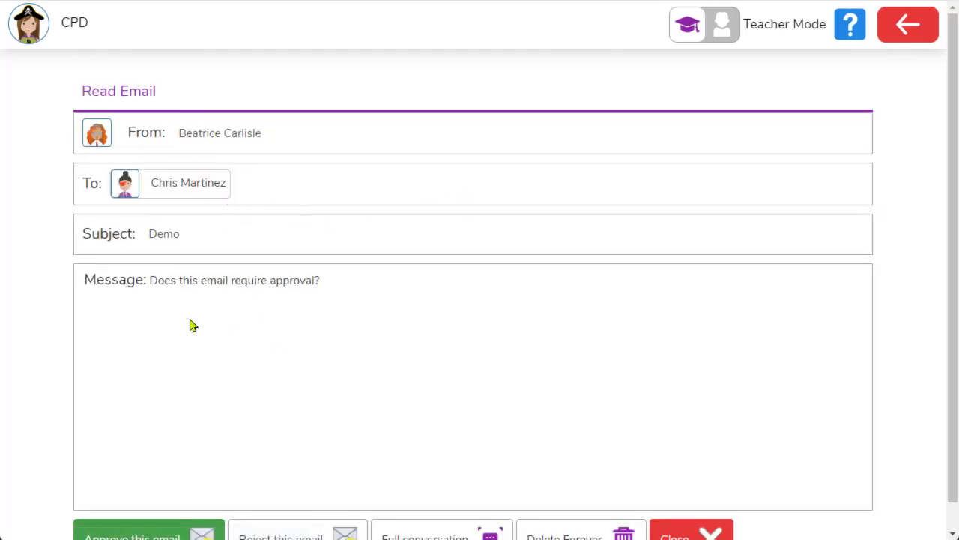
# - Approve the "Demo" email as the teacher and open it in the recipient pupil's inbox
pyautogui.scroll(-1, 345, 317)
pyautogui.scroll(1, 345, 317)
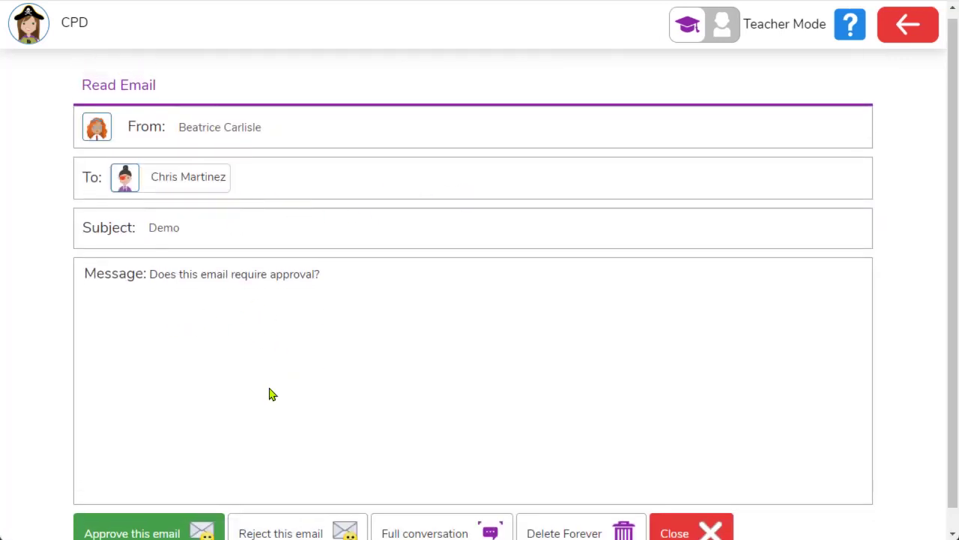
pyautogui.scroll(-1, 169, 479)
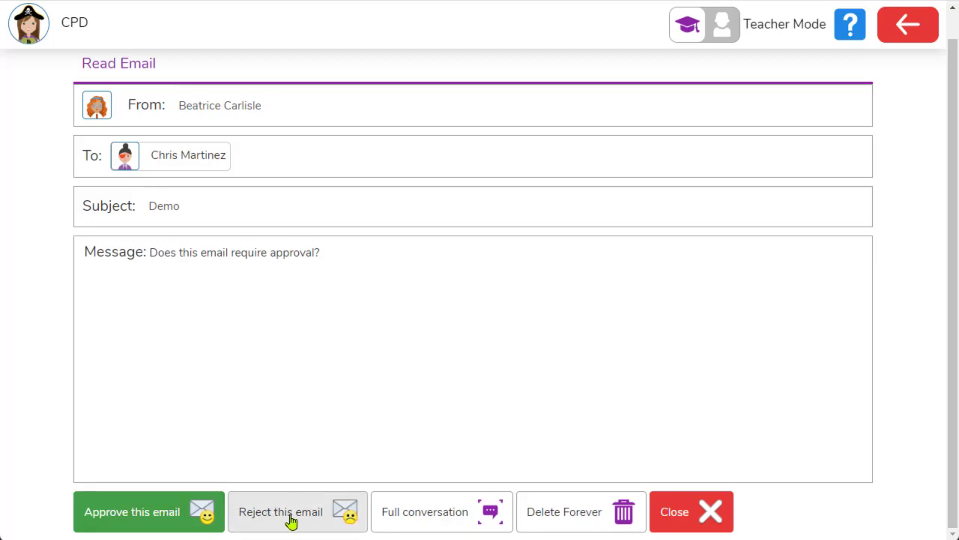
pyautogui.click(147, 527)
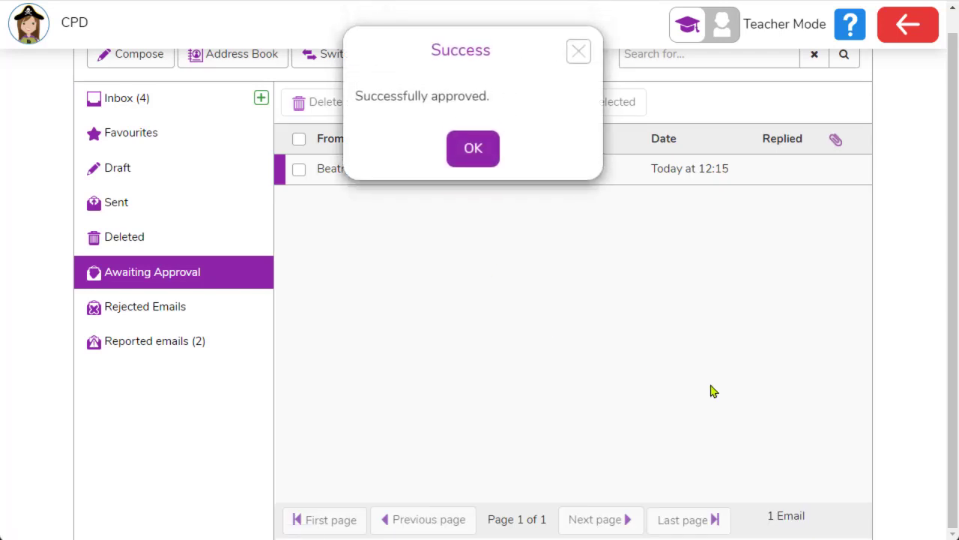
pyautogui.click(460, 161)
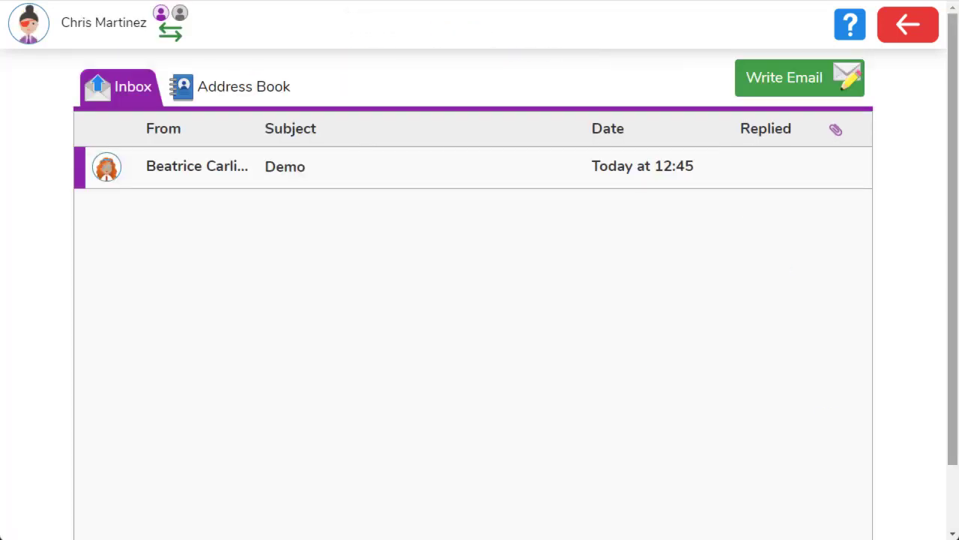
pyautogui.click(439, 180)
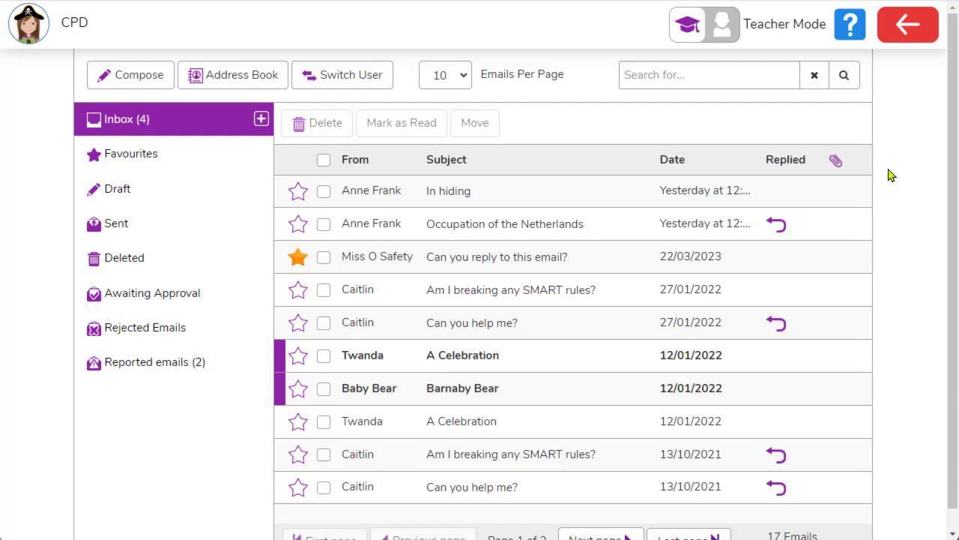
# - Open the 2Email User Guide, move its window fully into view to examine the introduction and contents, and close it
pyautogui.click(851, 30)
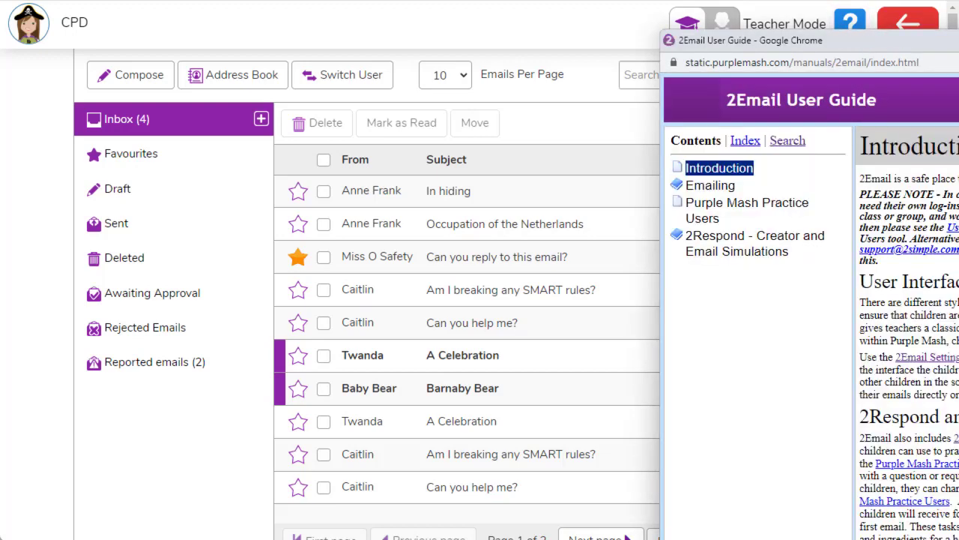
pyautogui.moveTo(886, 76); pyautogui.dragTo(670, 10)
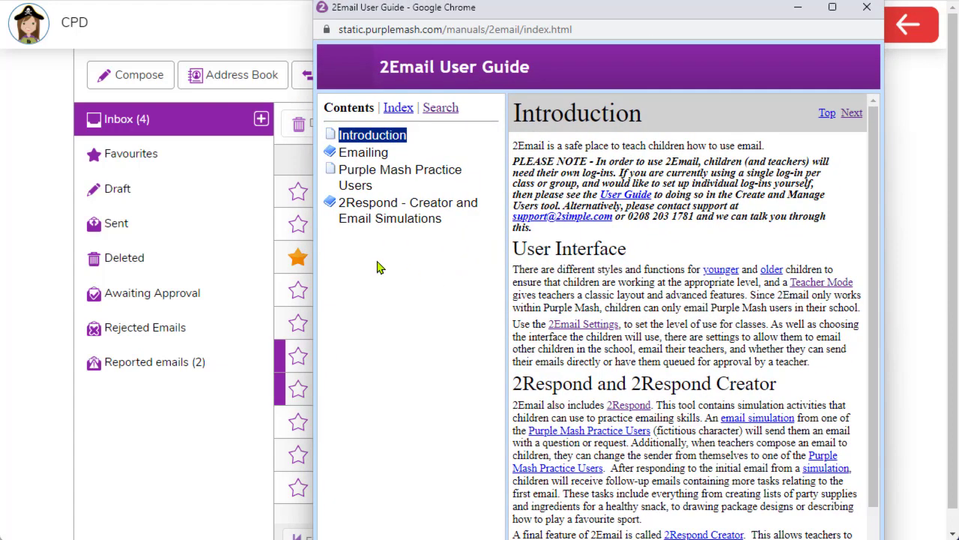
pyautogui.click(865, 9)
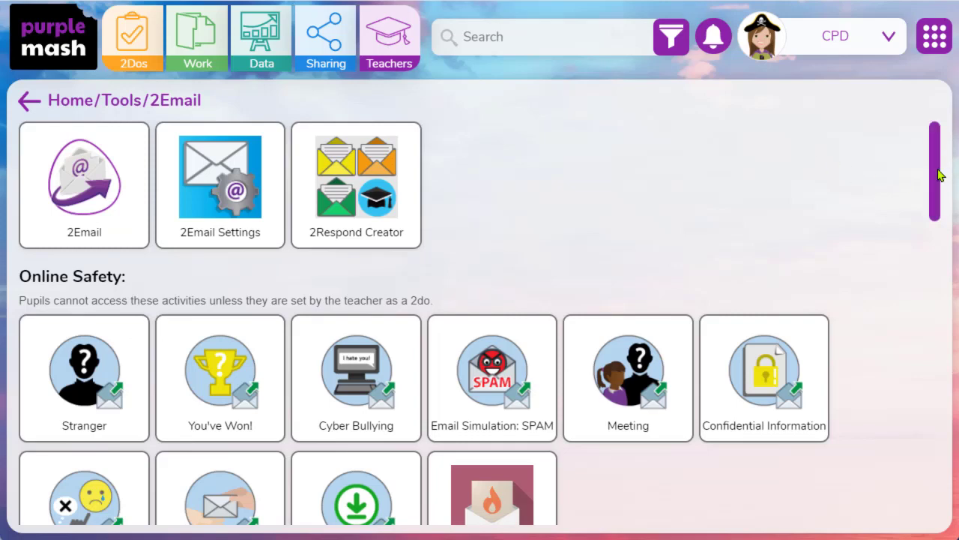
# - Look through the 2Email tool page's Online Safety activities, access note, 2Respond activities and Famous People simulations
pyautogui.moveTo(941, 175); pyautogui.dragTo(935, 203)
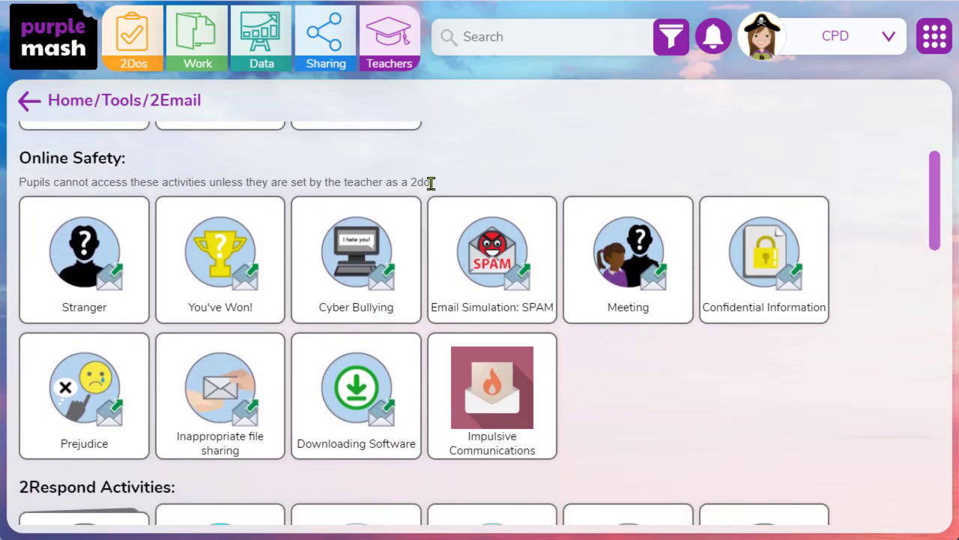
pyautogui.moveTo(425, 183); pyautogui.dragTo(17, 188)
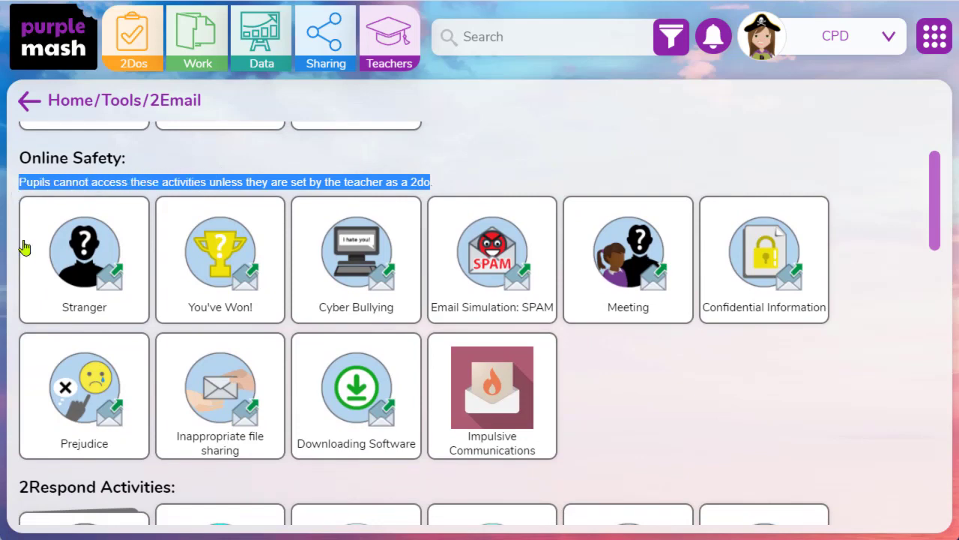
pyautogui.click(737, 424)
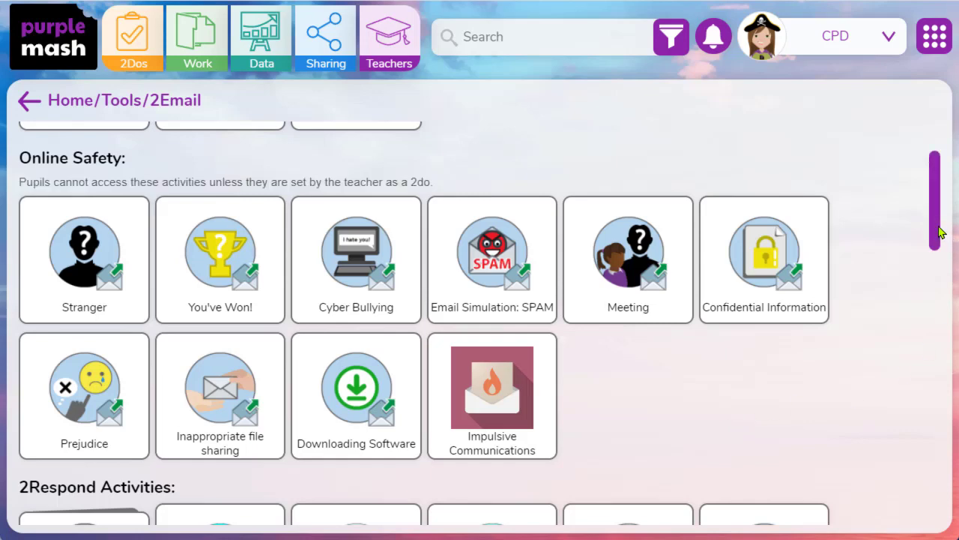
pyautogui.moveTo(938, 231); pyautogui.dragTo(929, 431)
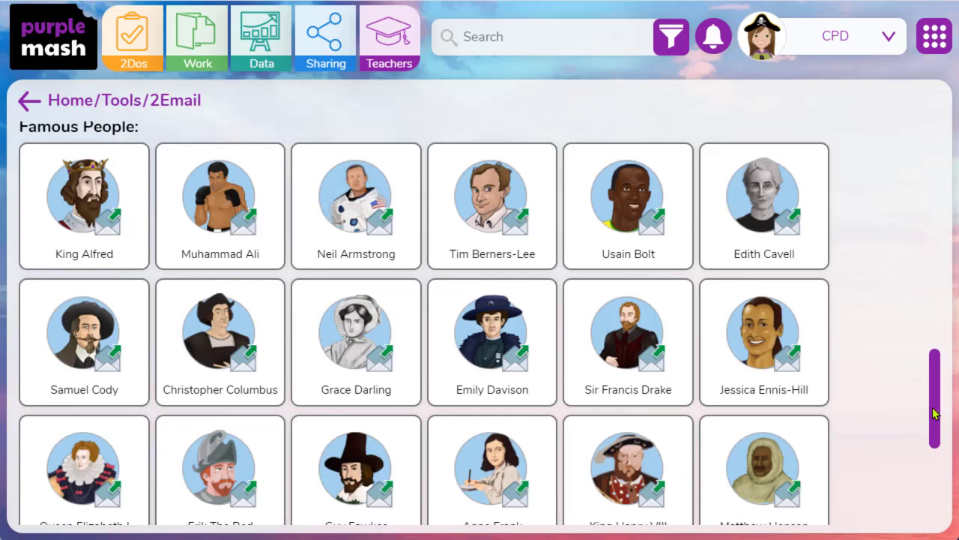
pyautogui.moveTo(935, 413); pyautogui.dragTo(958, 174)
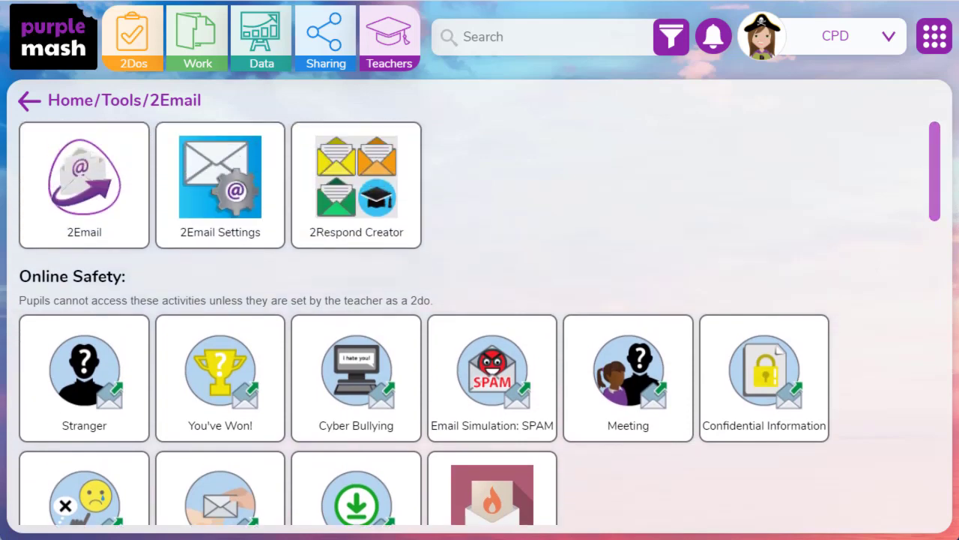
# - Launch the King Alfred email simulation from the Famous People activities on the 2Email tool page
pyautogui.moveTo(336, 221)
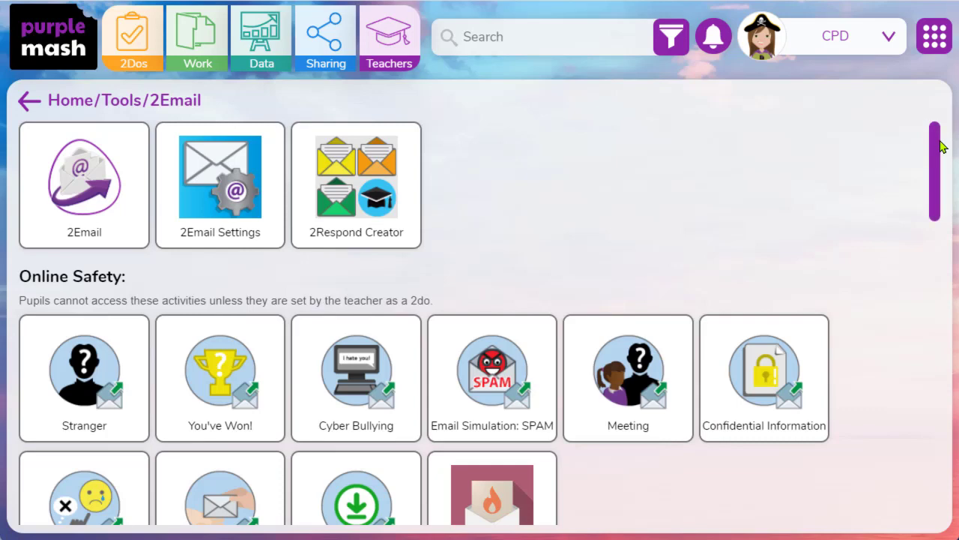
pyautogui.moveTo(943, 149); pyautogui.dragTo(917, 363)
pyautogui.moveTo(755, 238)
pyautogui.moveTo(94, 245)
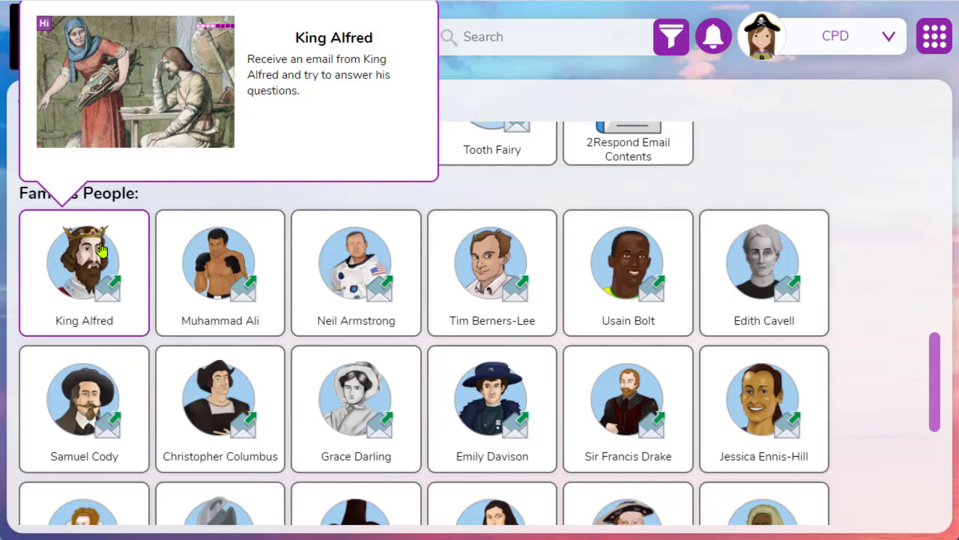
pyautogui.click(101, 250)
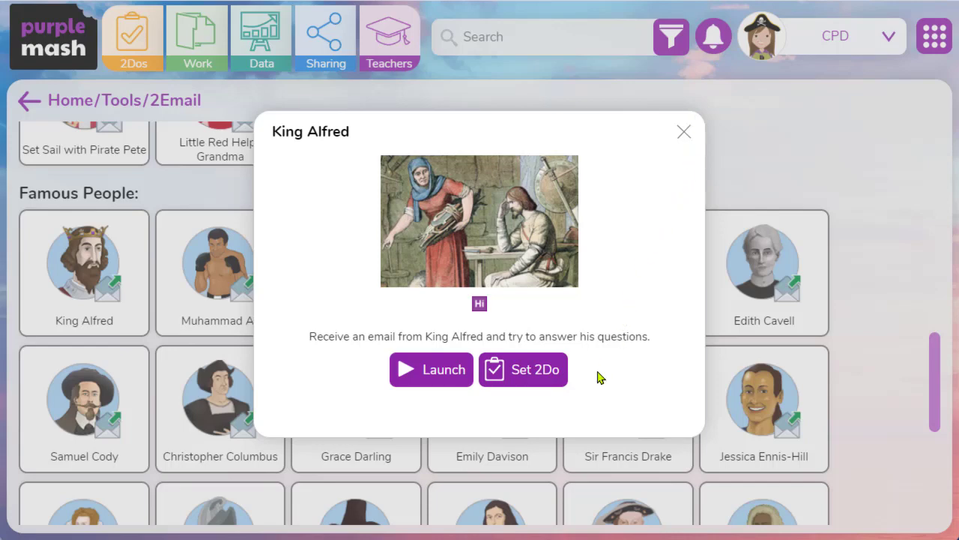
pyautogui.click(434, 380)
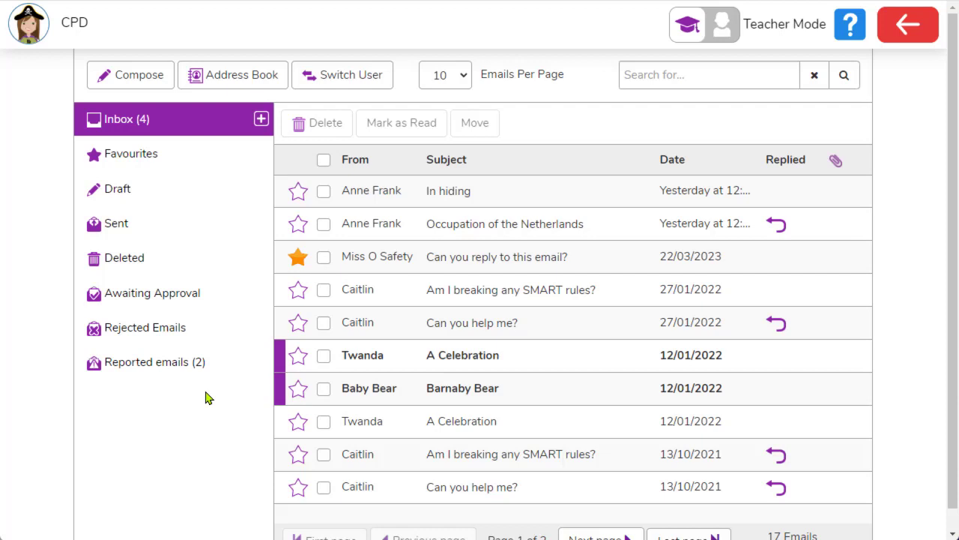
# - Refresh the inbox and open King Alfred's "People's opinions" email to read its message
pyautogui.click(190, 122)
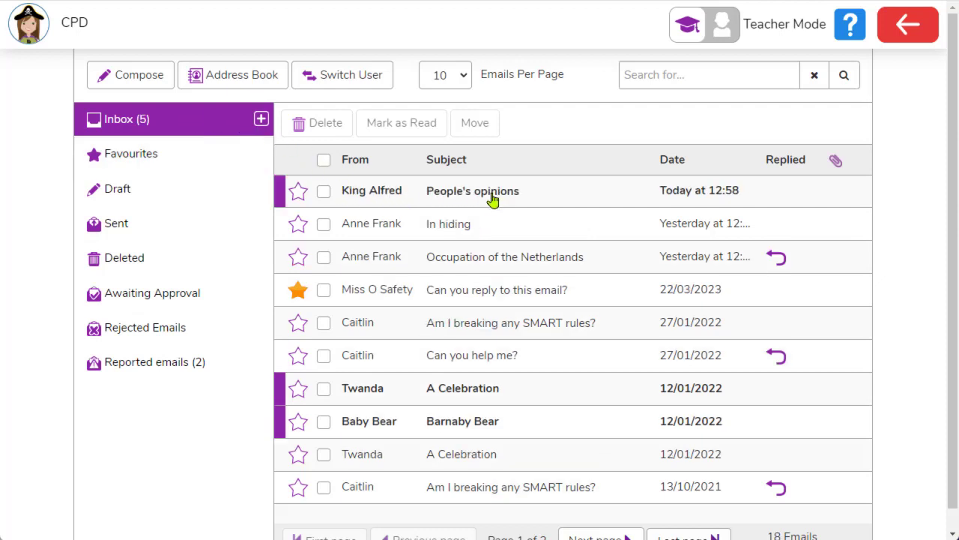
pyautogui.click(398, 201)
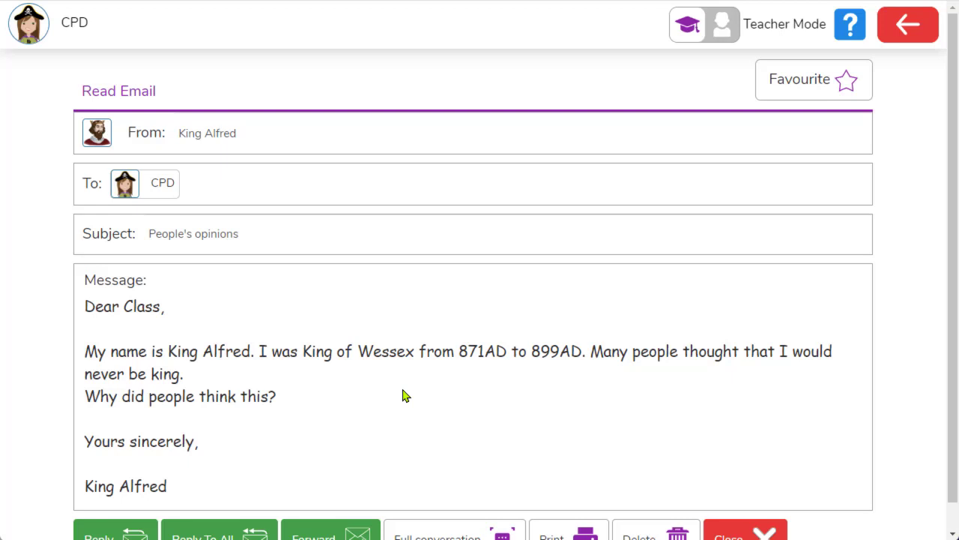
pyautogui.scroll(-1, 403, 396)
pyautogui.scroll(1, 397, 396)
pyautogui.scroll(-1, 390, 396)
# - Reply to King Alfred's "People's opinions" email with "This is a demo" and send it
pyautogui.click(131, 508)
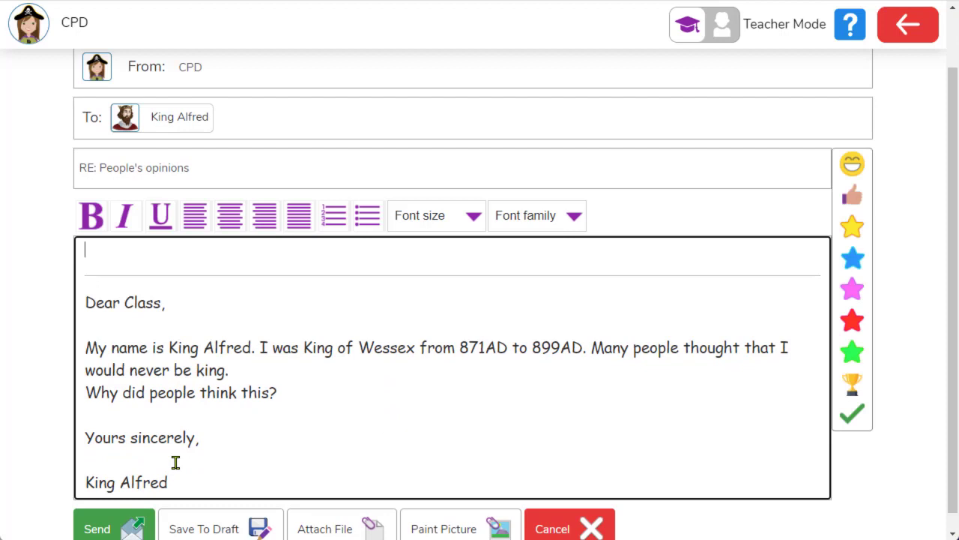
pyautogui.write('This is a demo')
pyautogui.scroll(-1, 169, 460)
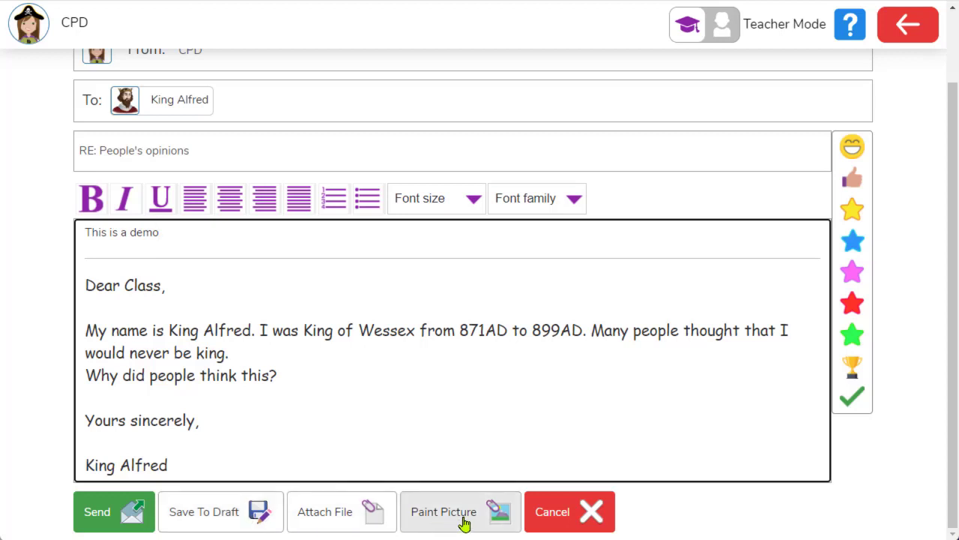
pyautogui.click(116, 515)
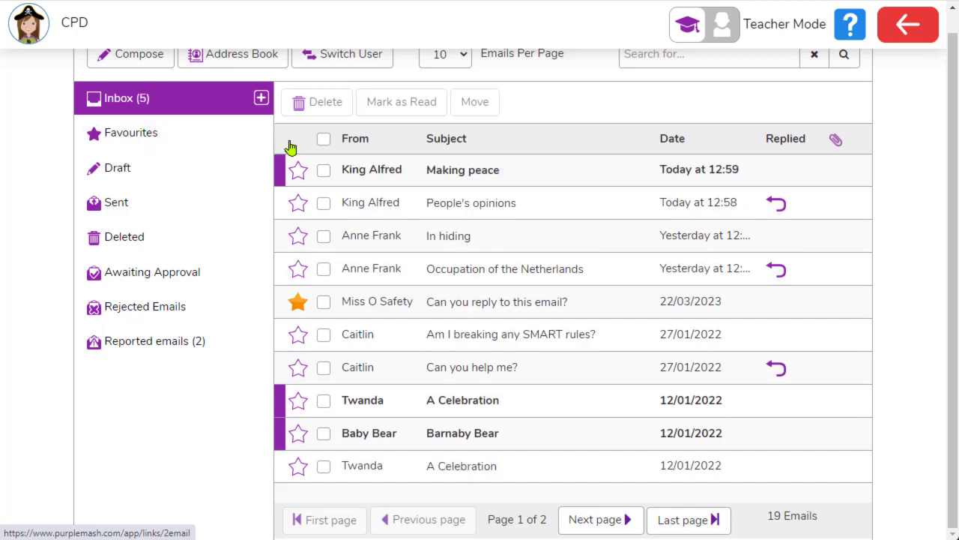
# - Open King Alfred's "Making peace" email and send him the reply "Testing!"
pyautogui.click(516, 182)
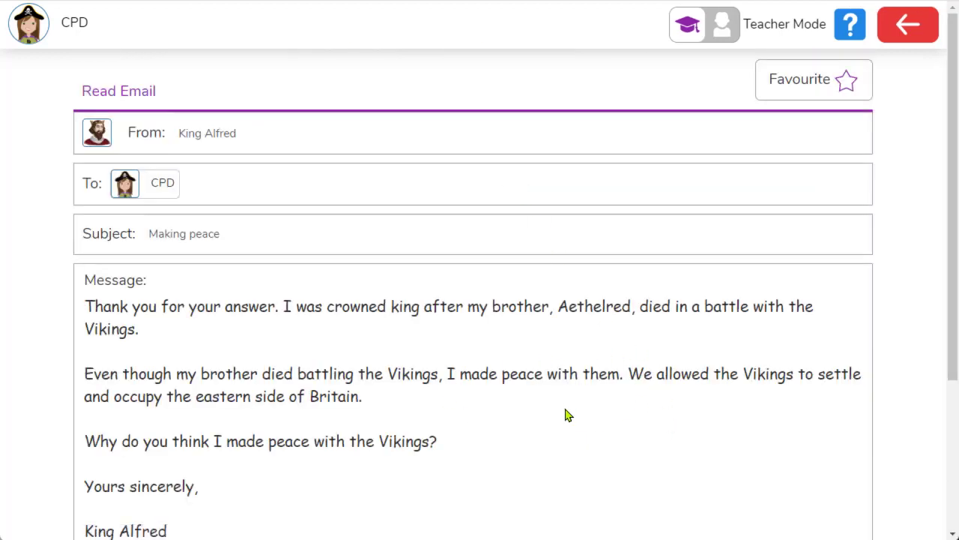
pyautogui.scroll(-3, 568, 415)
pyautogui.moveTo(443, 226); pyautogui.dragTo(78, 228)
pyautogui.click(126, 370)
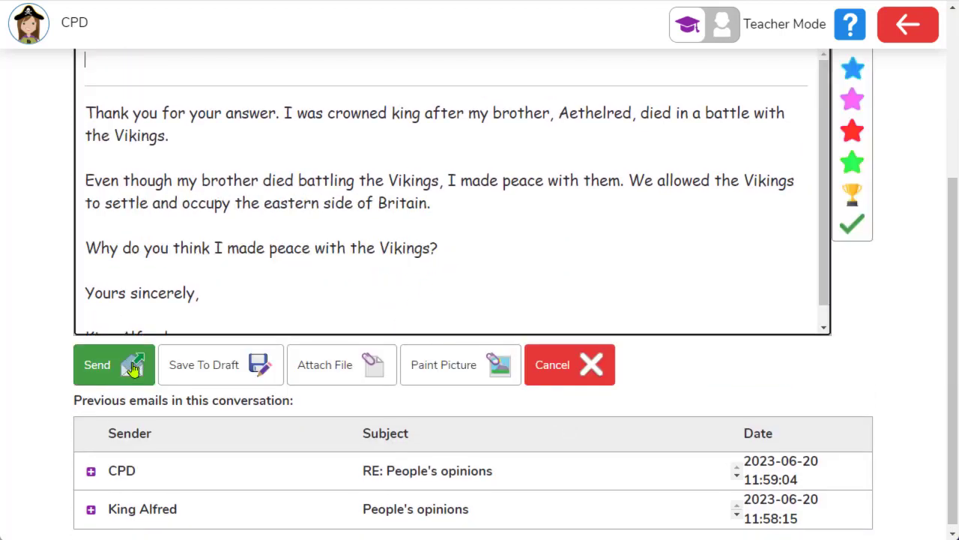
pyautogui.write('Test')
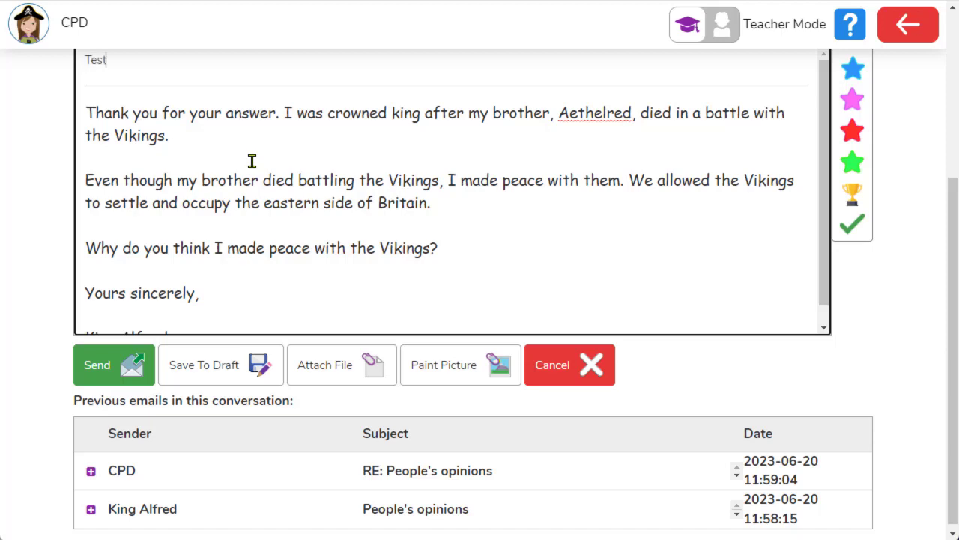
pyautogui.write('ing!')
pyautogui.click(109, 368)
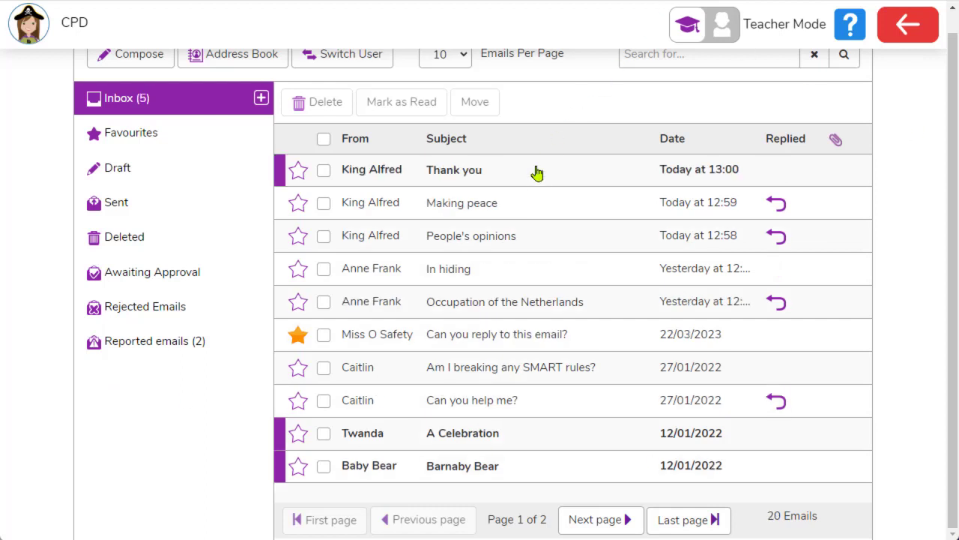
# - Open King Alfred's "Thank you" email and read through the full conversation from its first email
pyautogui.click(535, 174)
pyautogui.scroll(-1, 525, 265)
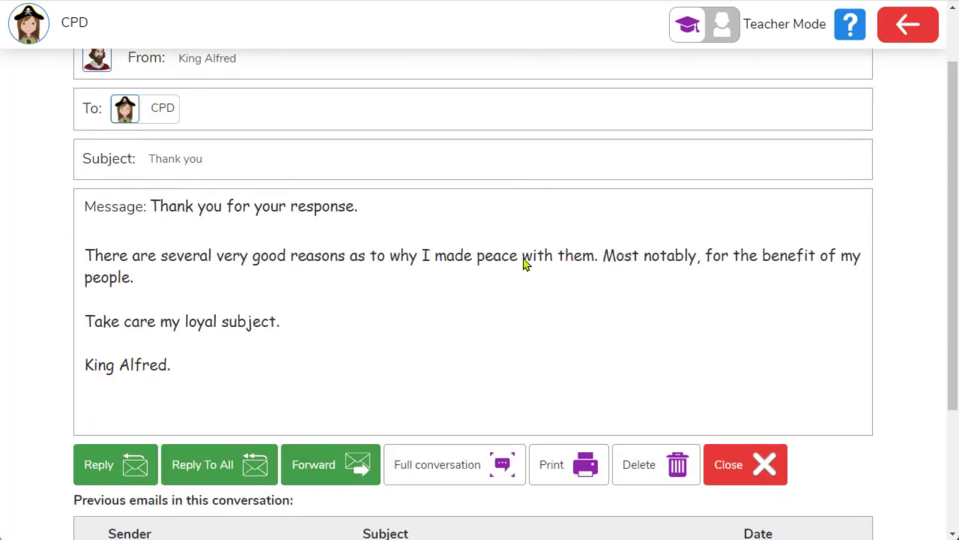
pyautogui.click(466, 467)
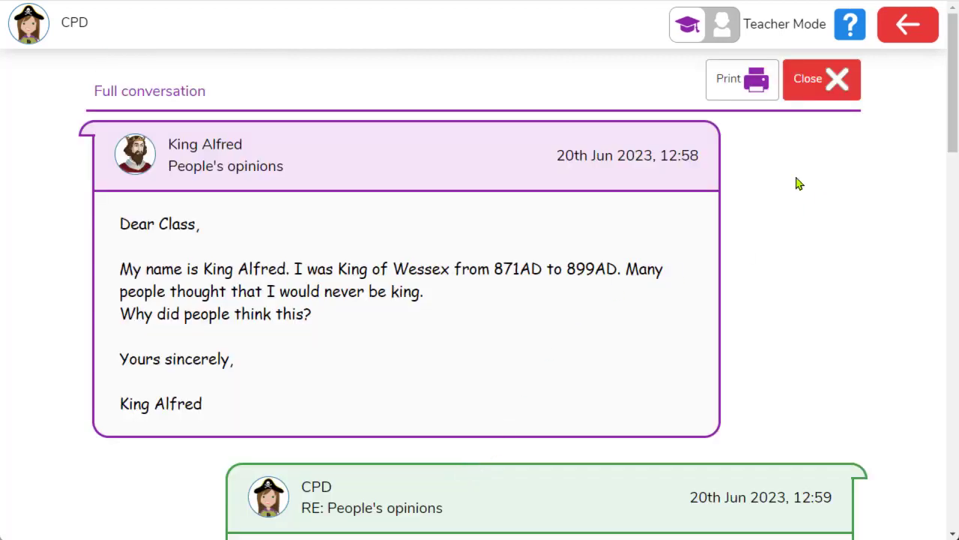
pyautogui.scroll(-4, 835, 207)
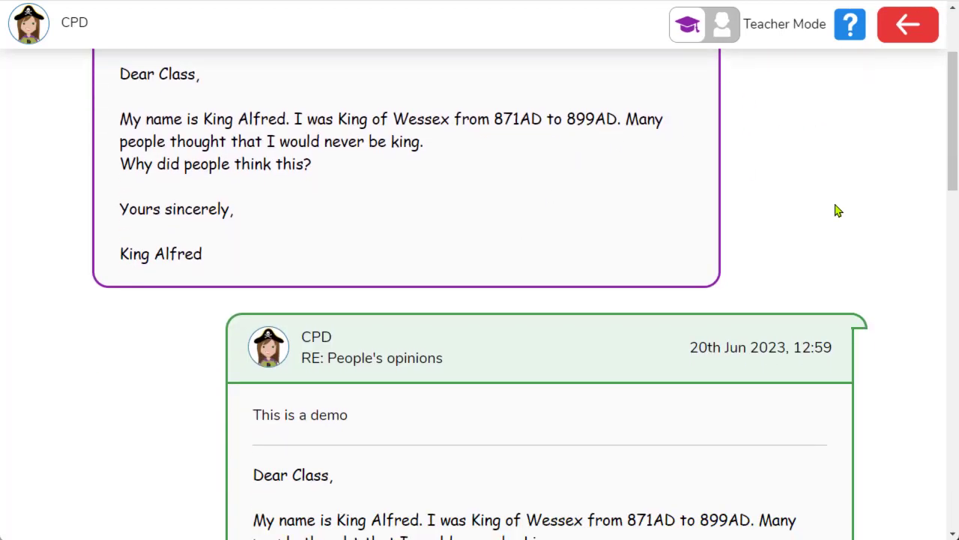
pyautogui.scroll(-5, 838, 212)
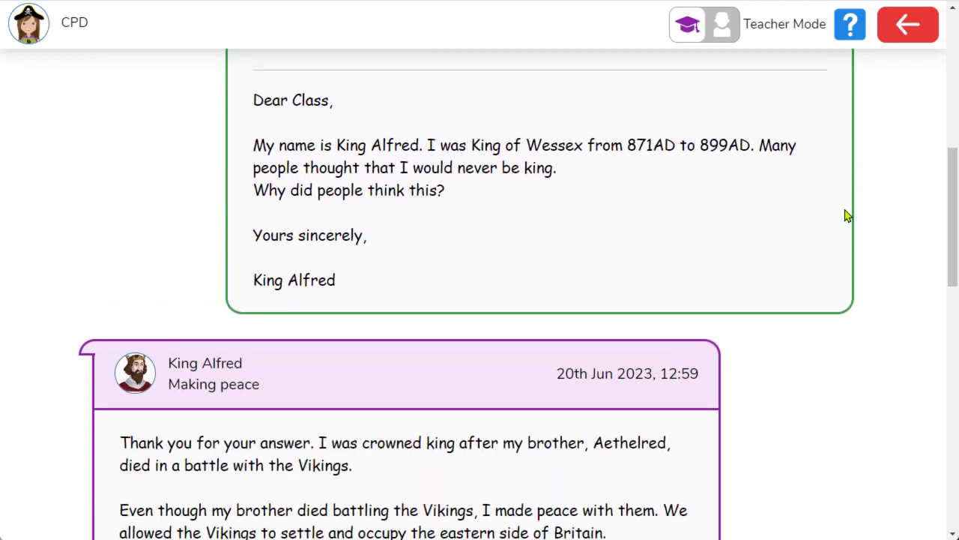
pyautogui.scroll(-8, 857, 215)
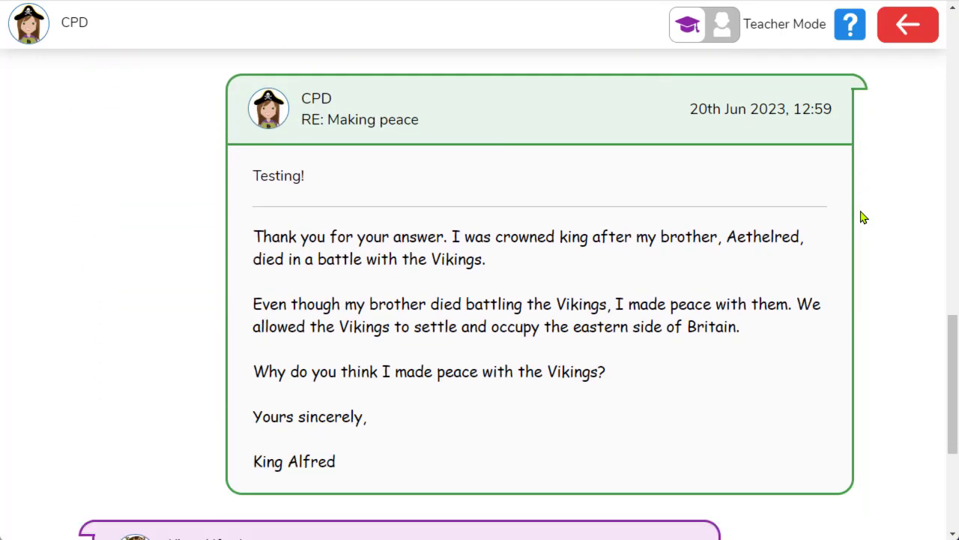
pyautogui.scroll(-3, 862, 217)
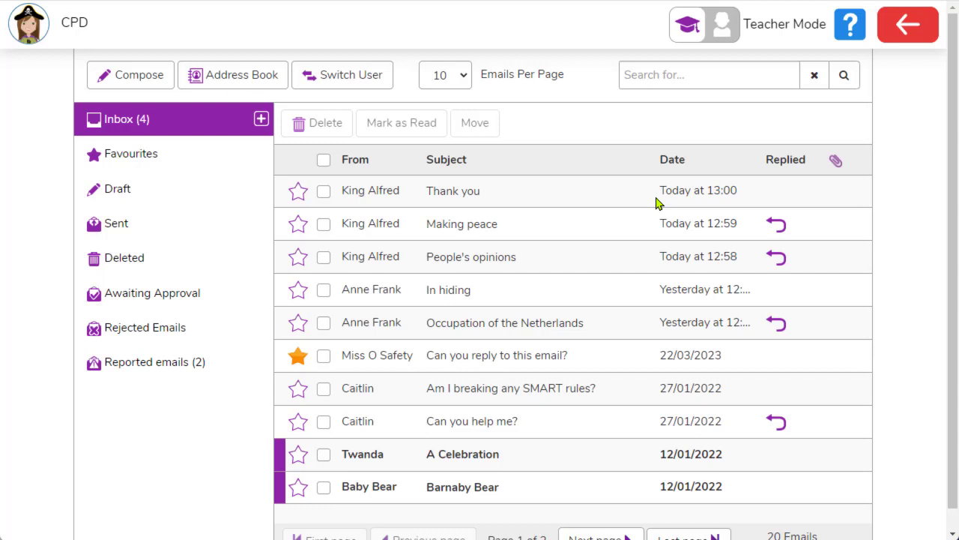
# - Open the 2Email User Guide, move its window into view and go to the 2Respond section's Famous people simulations page
pyautogui.click(851, 36)
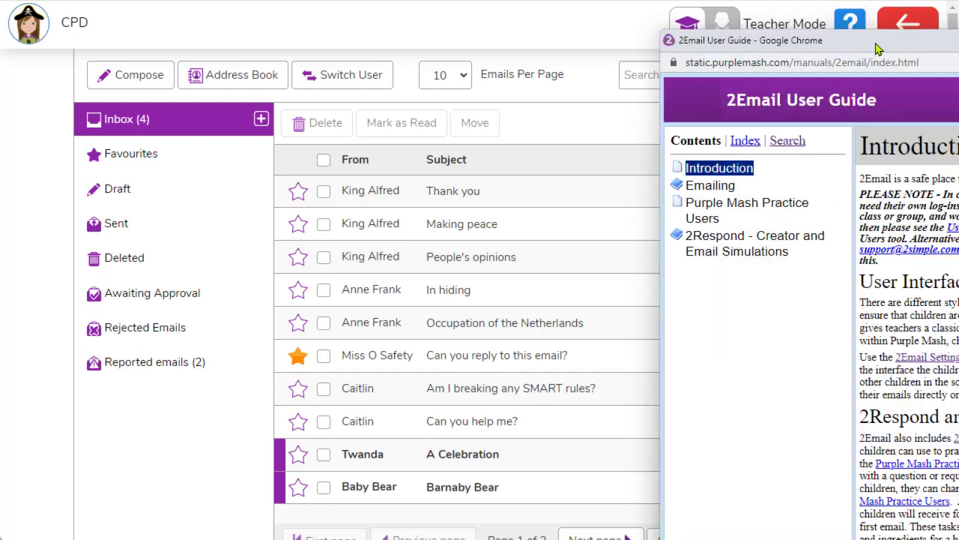
pyautogui.moveTo(878, 47); pyautogui.dragTo(546, 12)
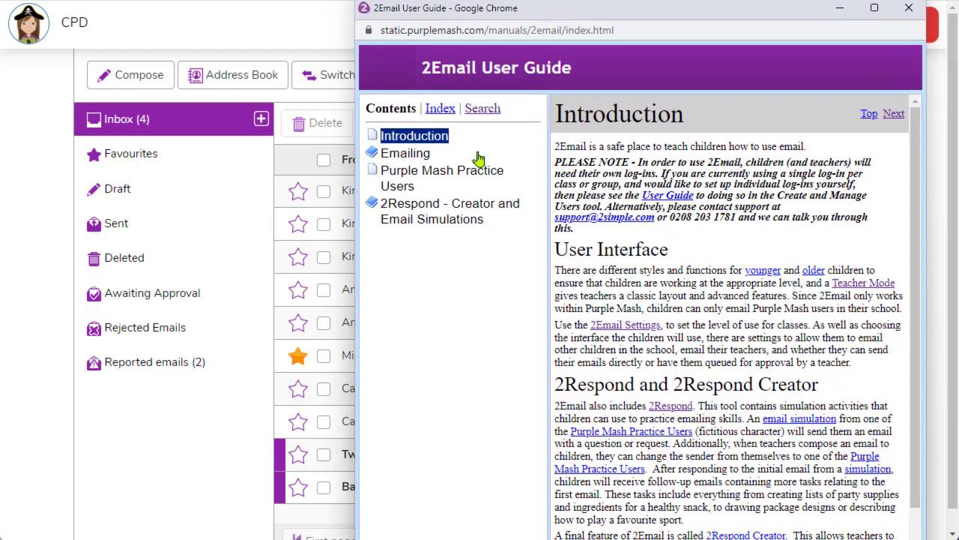
pyautogui.click(480, 215)
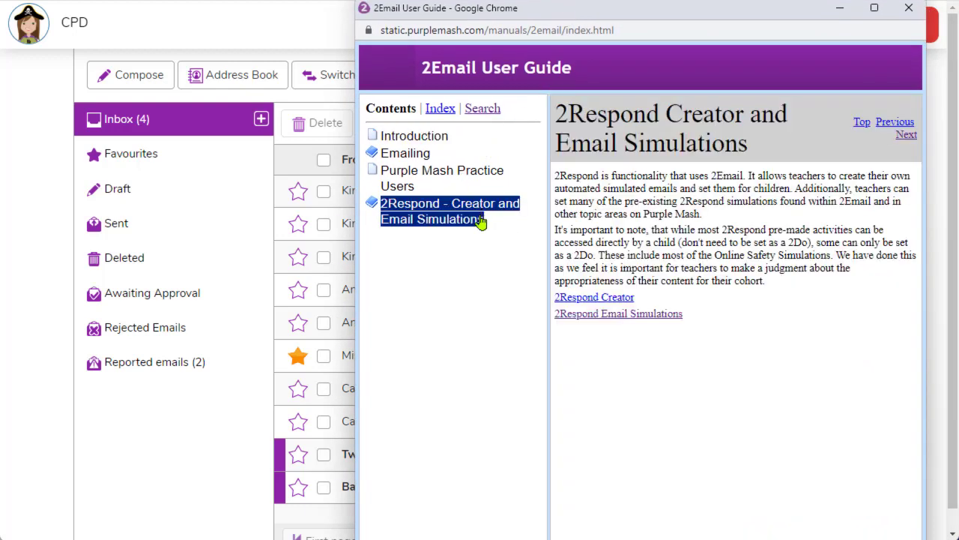
pyautogui.click(597, 319)
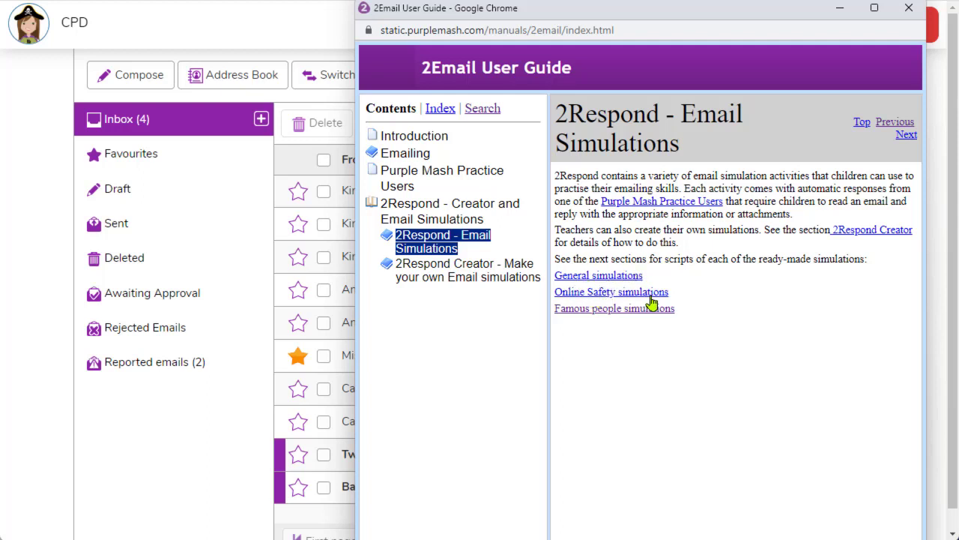
pyautogui.click(604, 311)
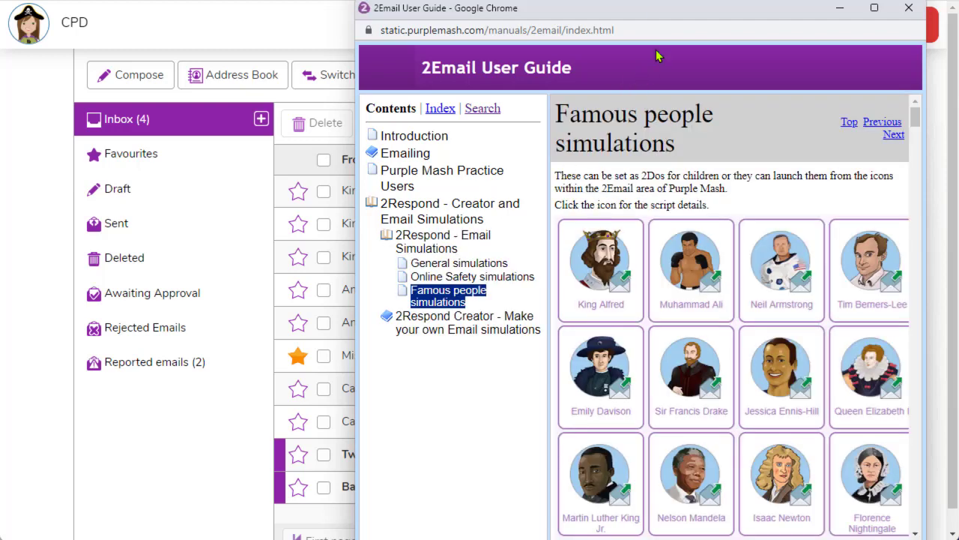
# - Reposition and widen the guide window to examine the email scripts for King Alfred and the other famous people simulations
pyautogui.moveTo(659, 7); pyautogui.dragTo(645, 6)
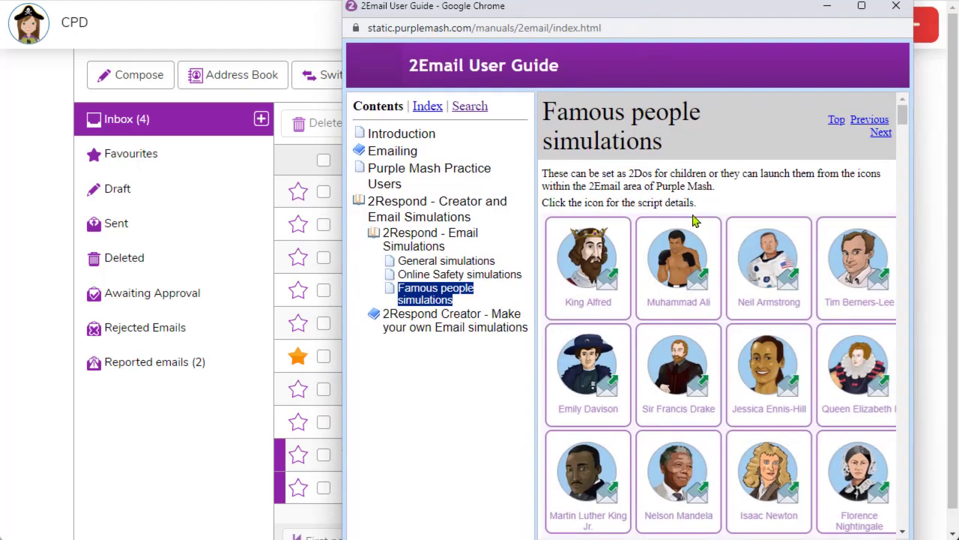
pyautogui.scroll(-3, 691, 222)
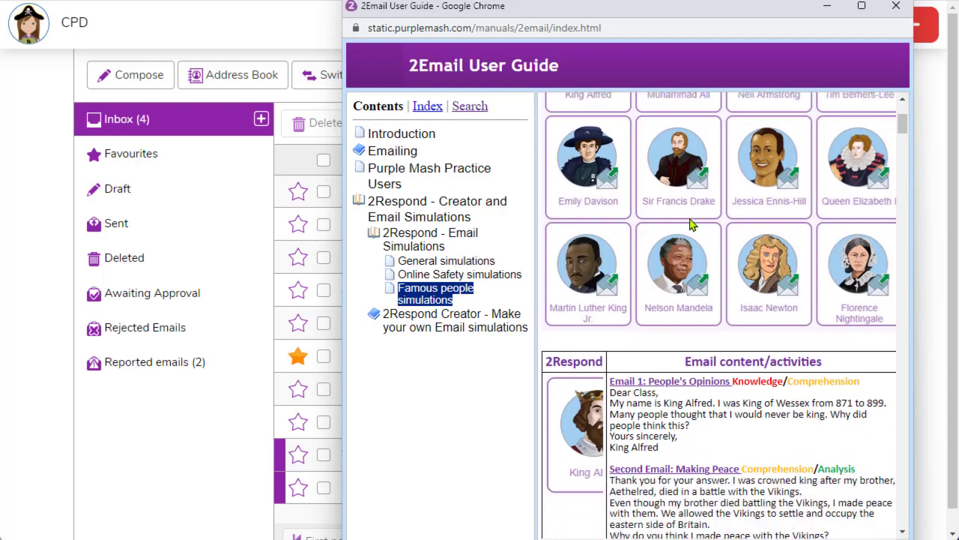
pyautogui.scroll(-1, 693, 225)
pyautogui.moveTo(685, 15); pyautogui.dragTo(619, 3)
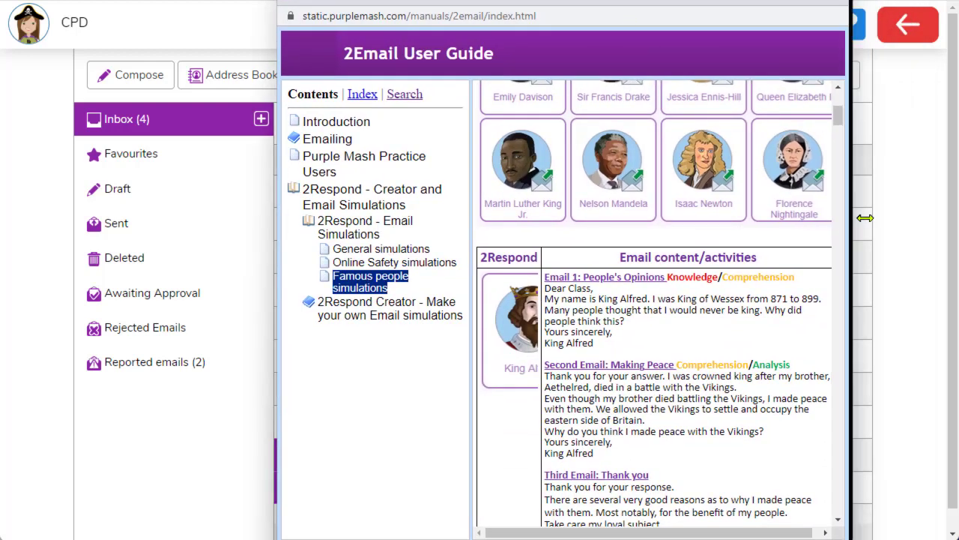
pyautogui.moveTo(865, 217); pyautogui.dragTo(897, 225)
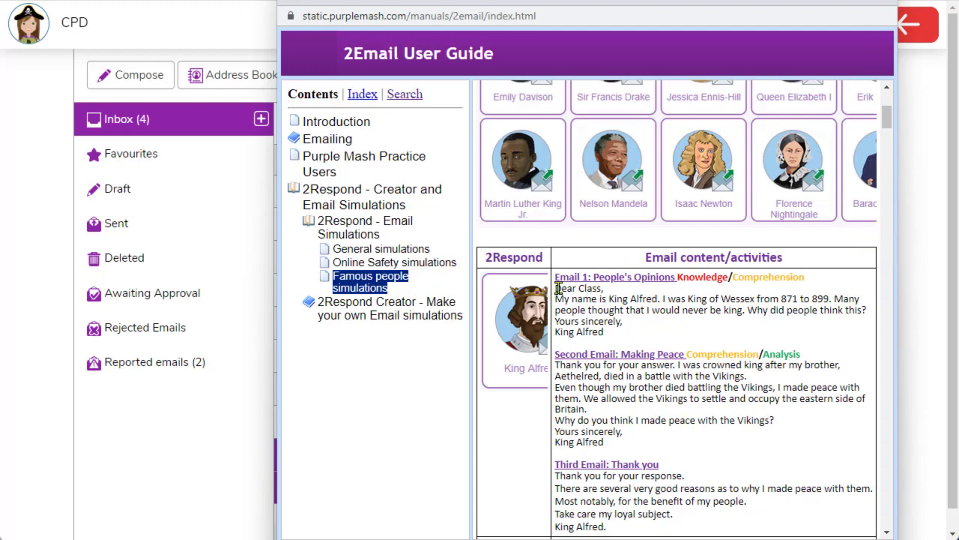
pyautogui.moveTo(557, 288); pyautogui.dragTo(609, 321)
pyautogui.moveTo(556, 365); pyautogui.dragTo(616, 431)
pyautogui.scroll(-2, 649, 386)
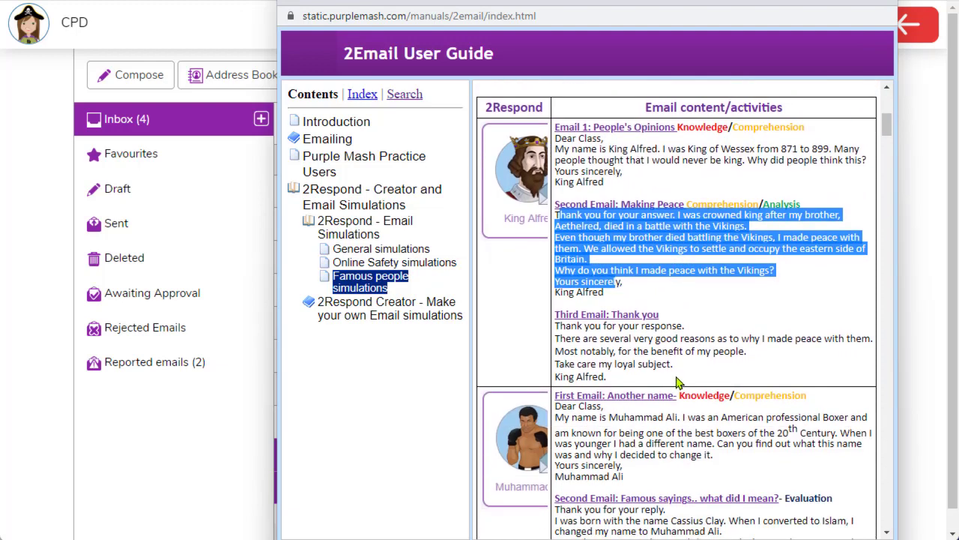
pyautogui.scroll(-5, 677, 382)
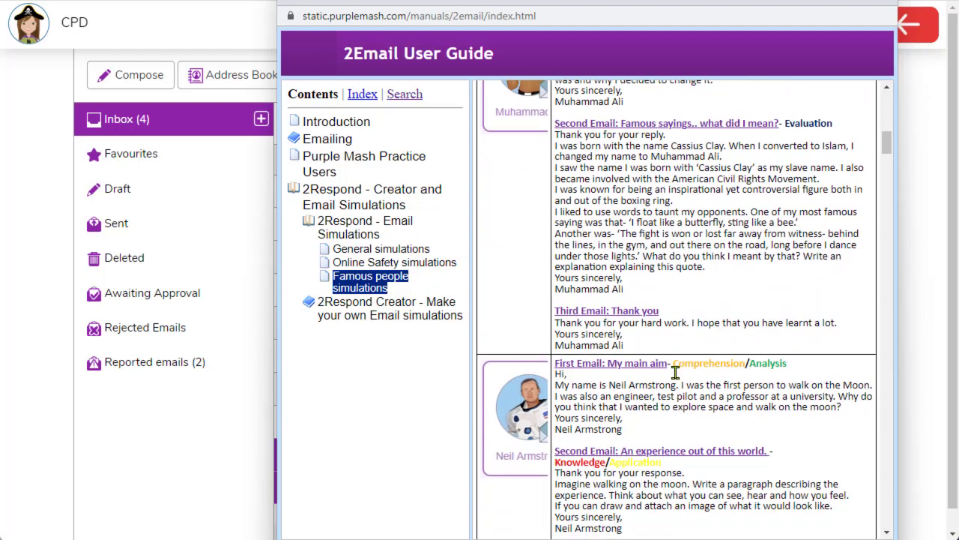
pyautogui.scroll(1, 675, 373)
pyautogui.scroll(-6, 677, 375)
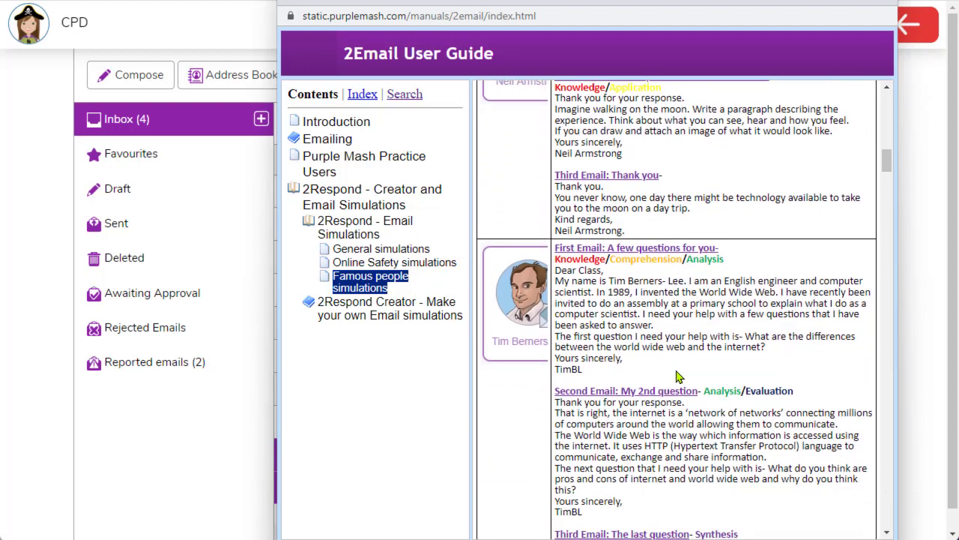
pyautogui.scroll(1, 677, 375)
pyautogui.scroll(-2, 677, 368)
pyautogui.scroll(2, 677, 368)
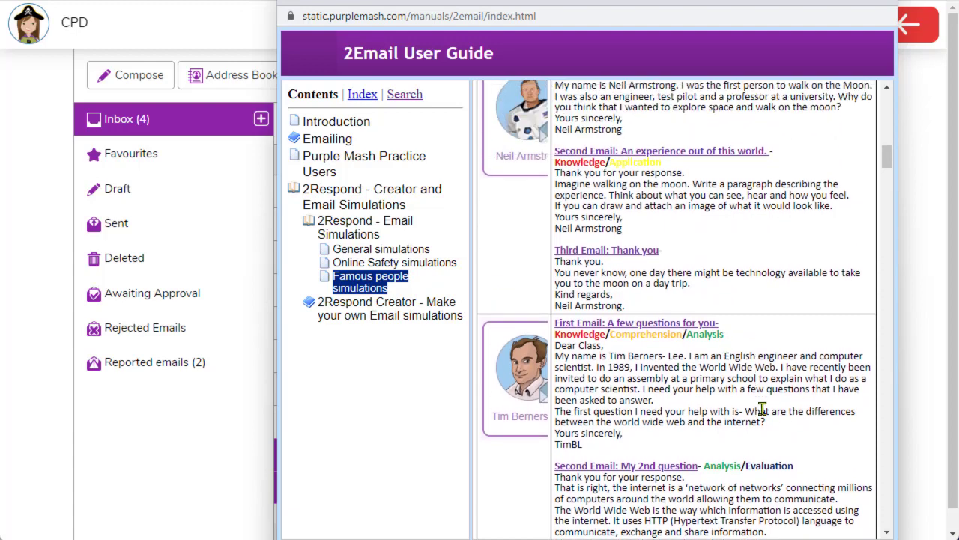
# - Close the user guide and exit 2Email, confirming the exit, to return to the tool page
pyautogui.click(888, 6)
pyautogui.click(903, 42)
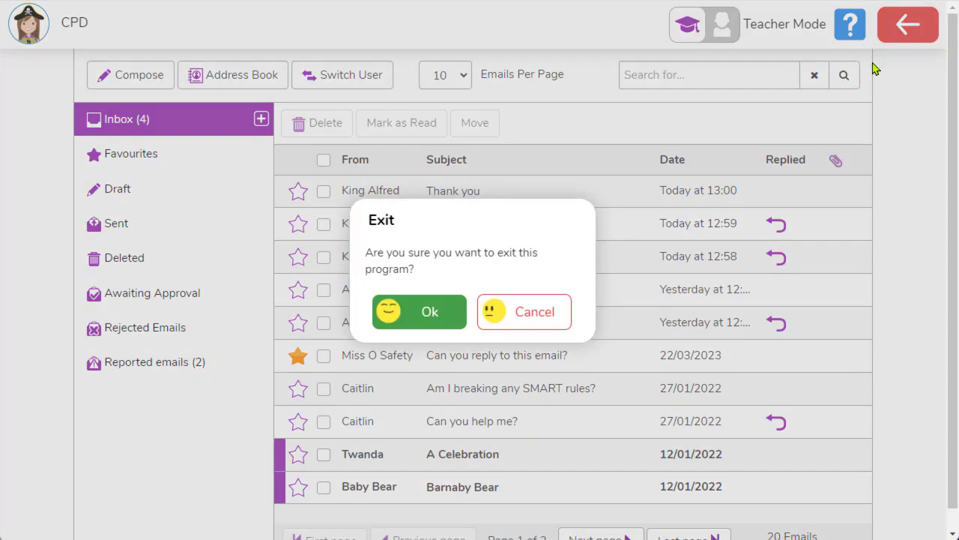
pyautogui.click(429, 319)
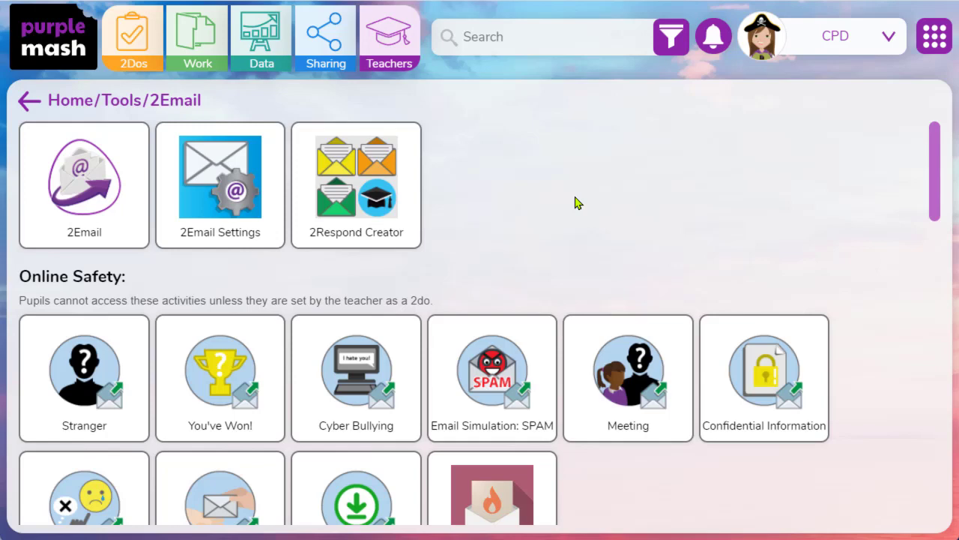
pyautogui.moveTo(375, 194)
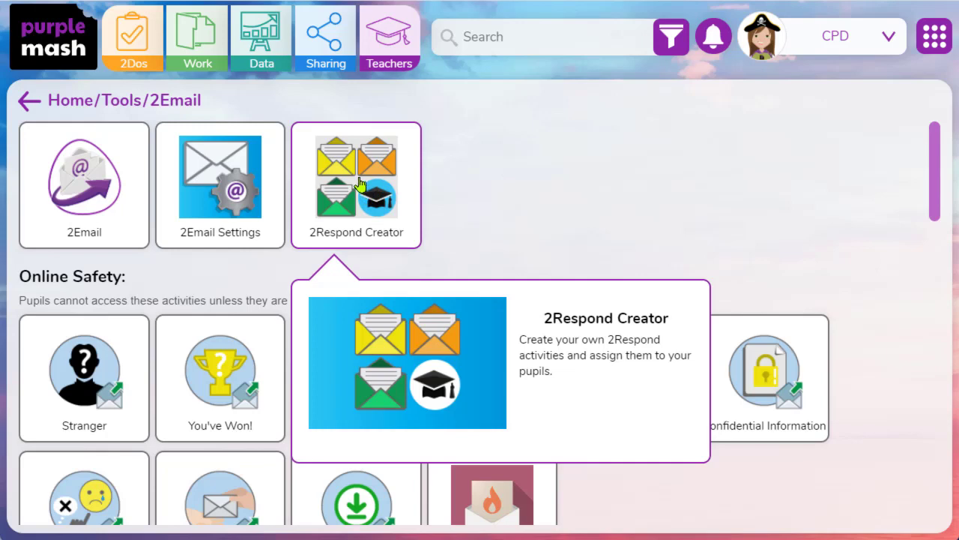
# - Open 2Respond Creator to look at the 2Respond files saved in online work, cancel, and exit without saving
pyautogui.click(360, 183)
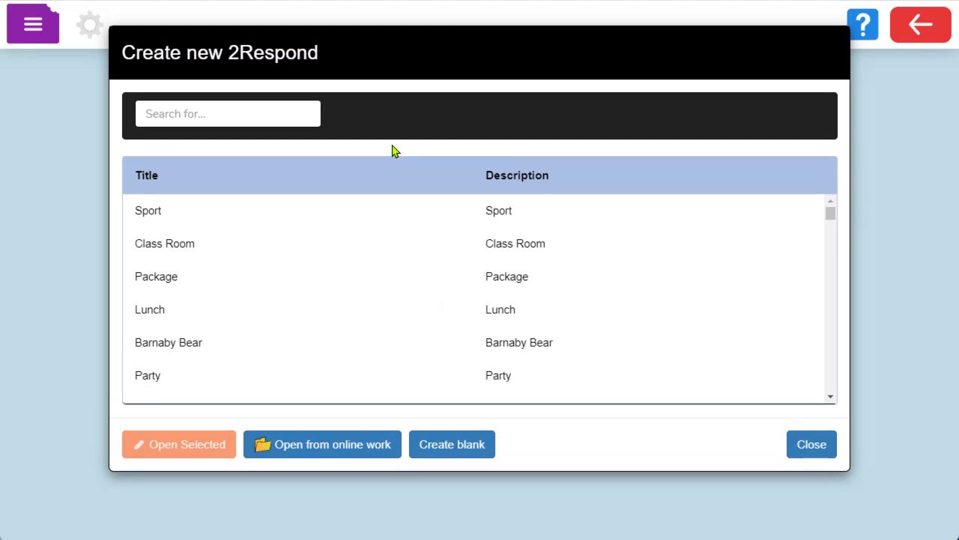
pyautogui.click(335, 445)
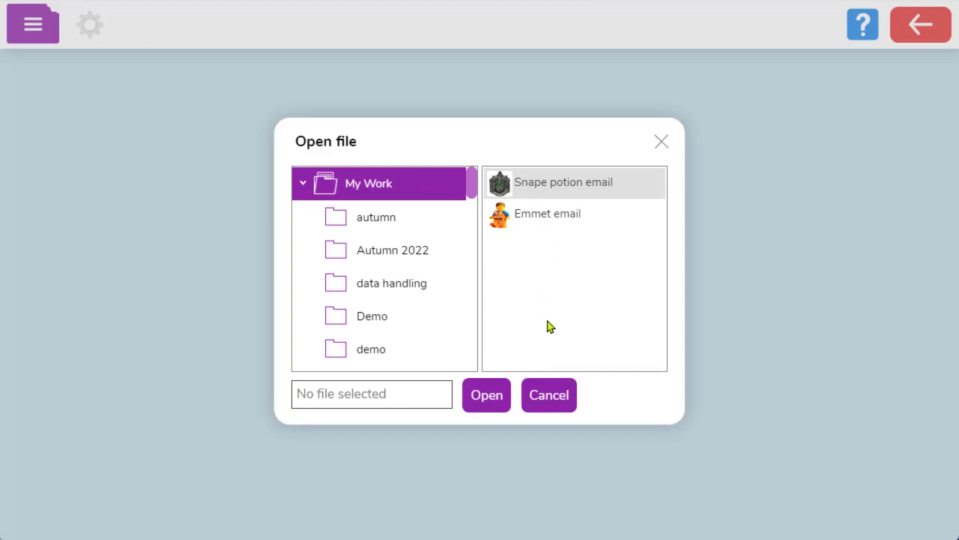
pyautogui.click(553, 405)
pyautogui.click(905, 31)
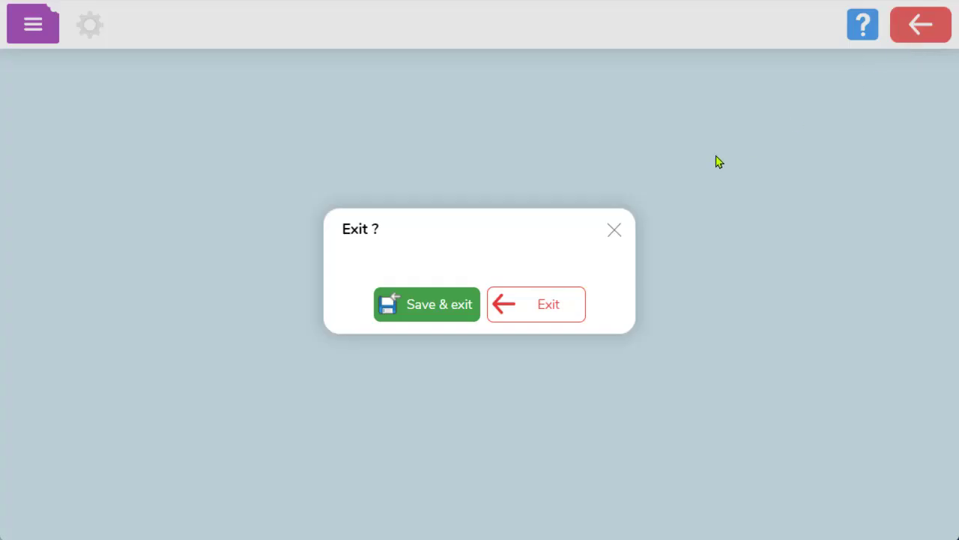
pyautogui.click(570, 303)
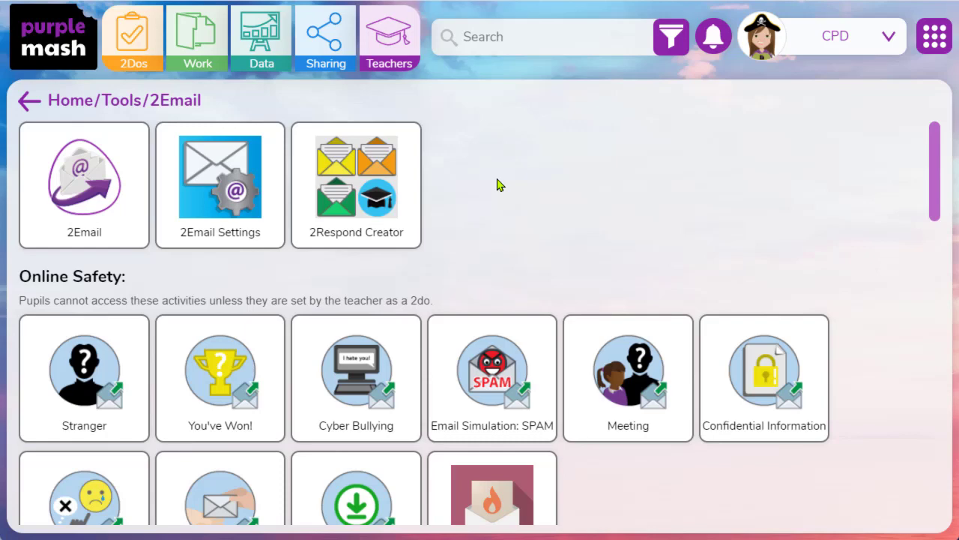
# - Reopen 2Respond Creator and start a blank 2Respond activity
pyautogui.moveTo(394, 156)
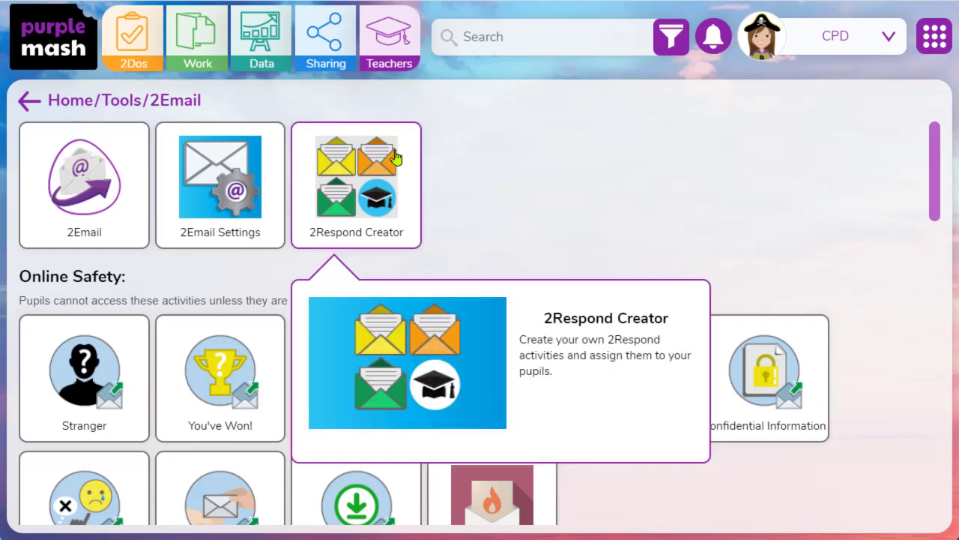
pyautogui.click(361, 187)
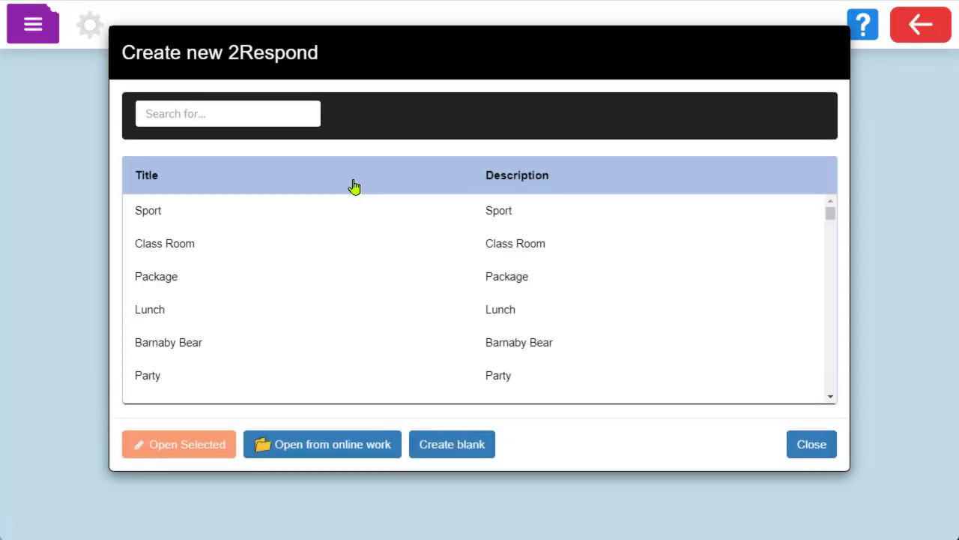
pyautogui.click(480, 455)
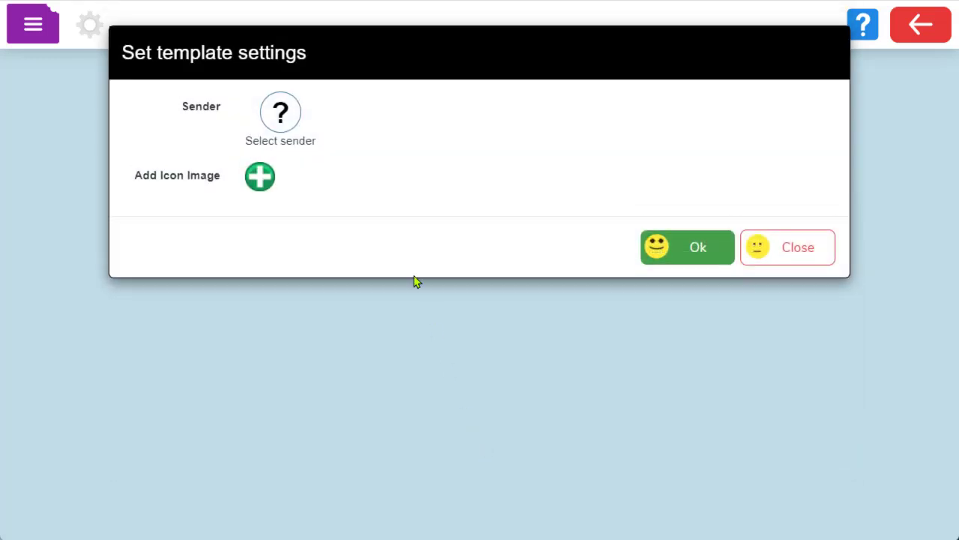
# - Open the sender selection and look through the list of characters the email can be sent as
pyautogui.click(283, 121)
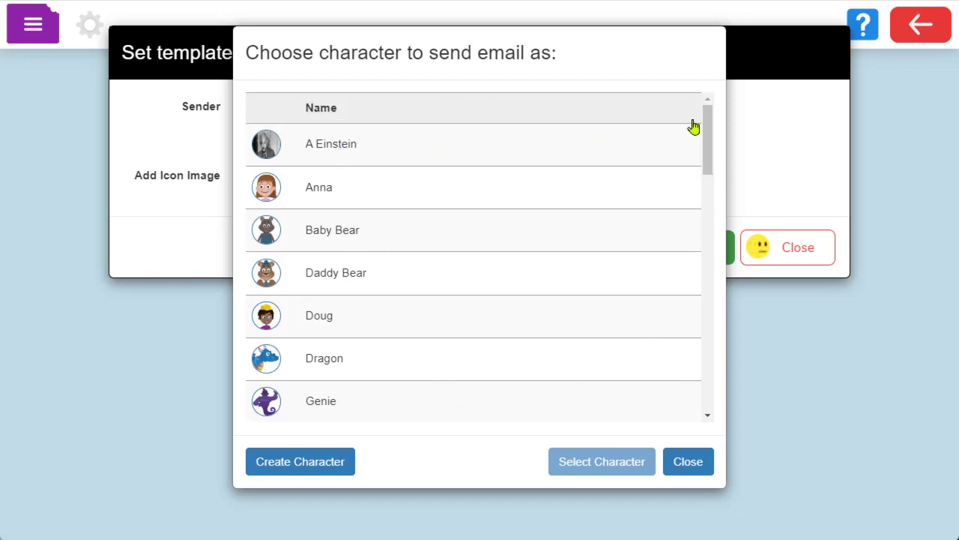
pyautogui.moveTo(709, 129); pyautogui.dragTo(707, 172)
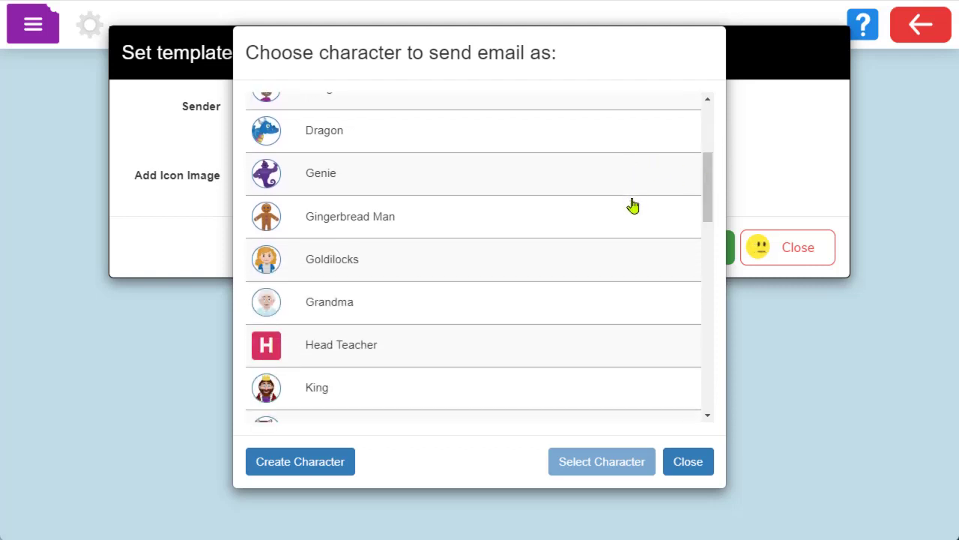
pyautogui.moveTo(710, 207); pyautogui.dragTo(712, 248)
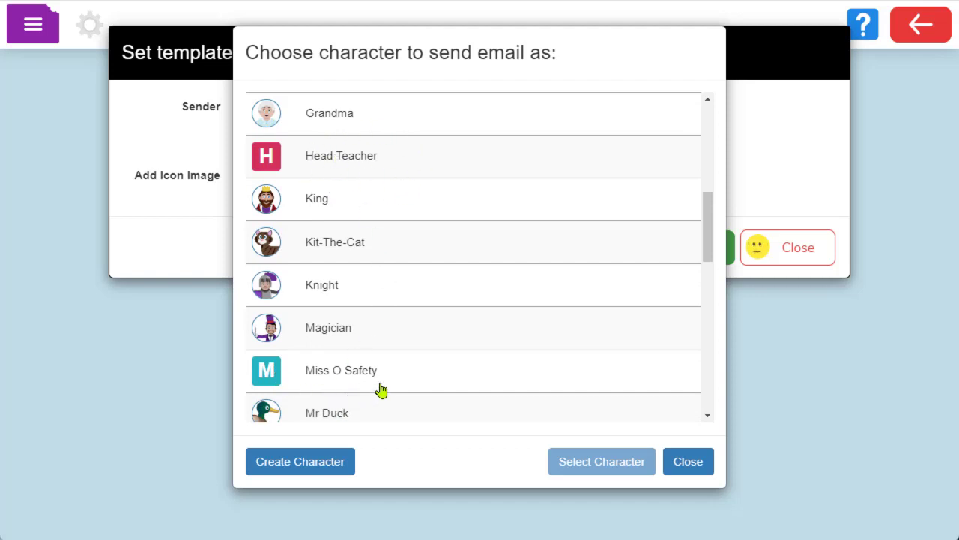
pyautogui.moveTo(709, 242); pyautogui.dragTo(649, 147)
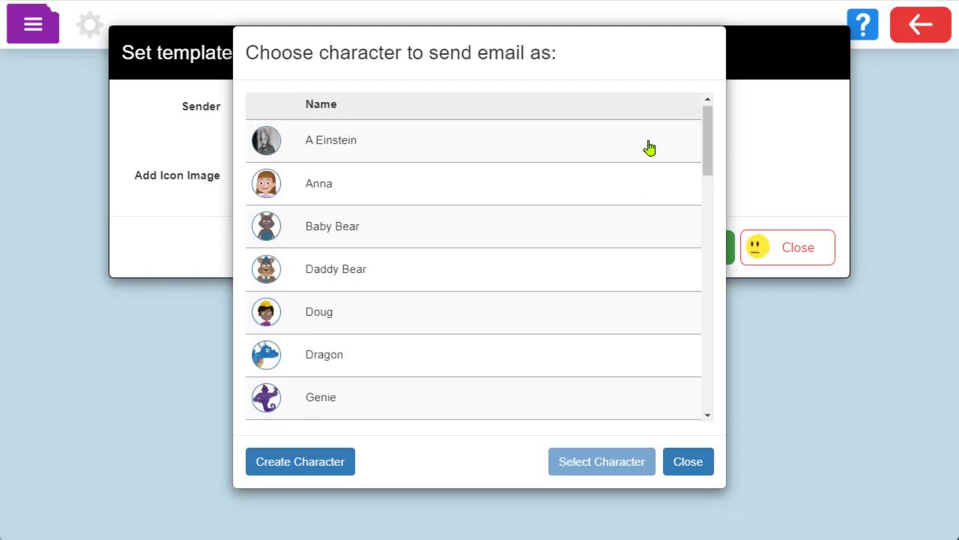
# - Start creating a new sender character and name it Stephen Hawking
pyautogui.click(338, 471)
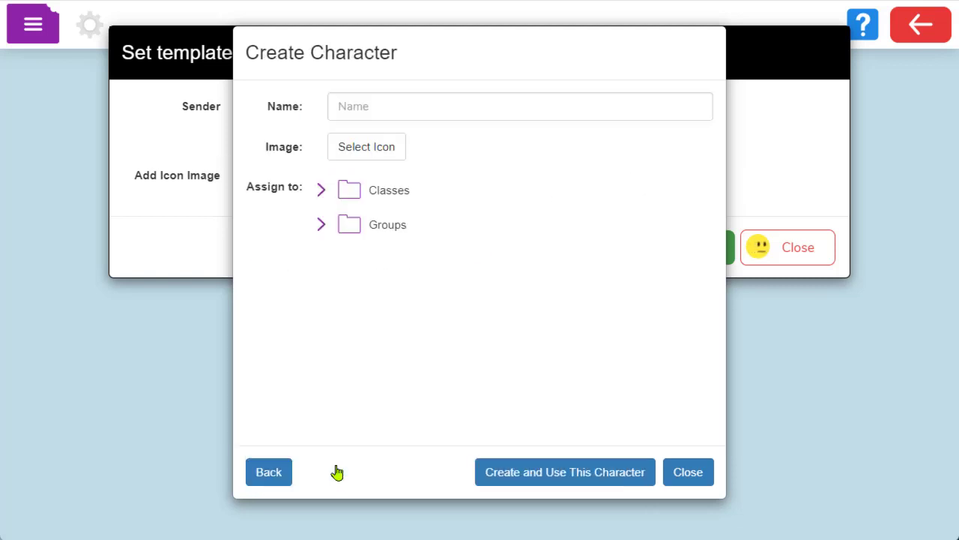
pyautogui.click(416, 105)
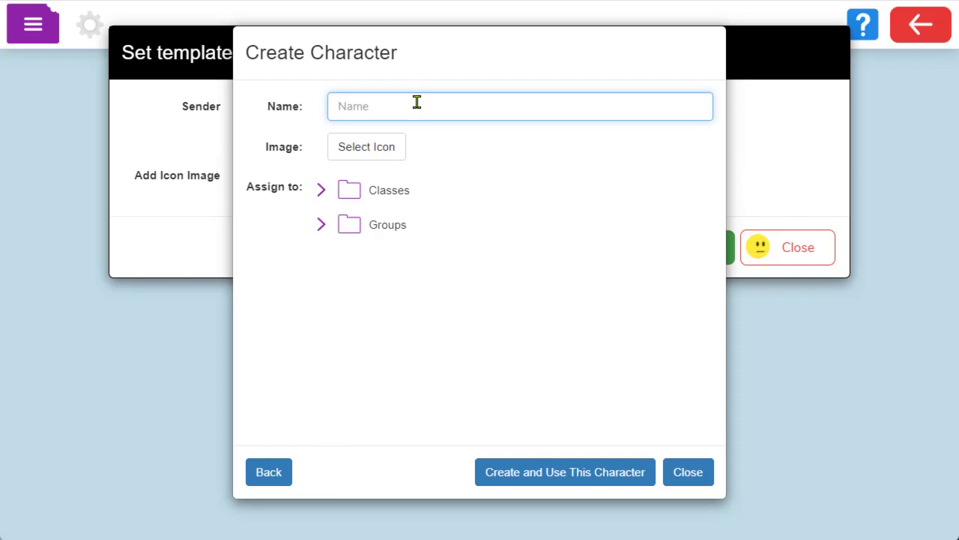
pyautogui.write('Step')
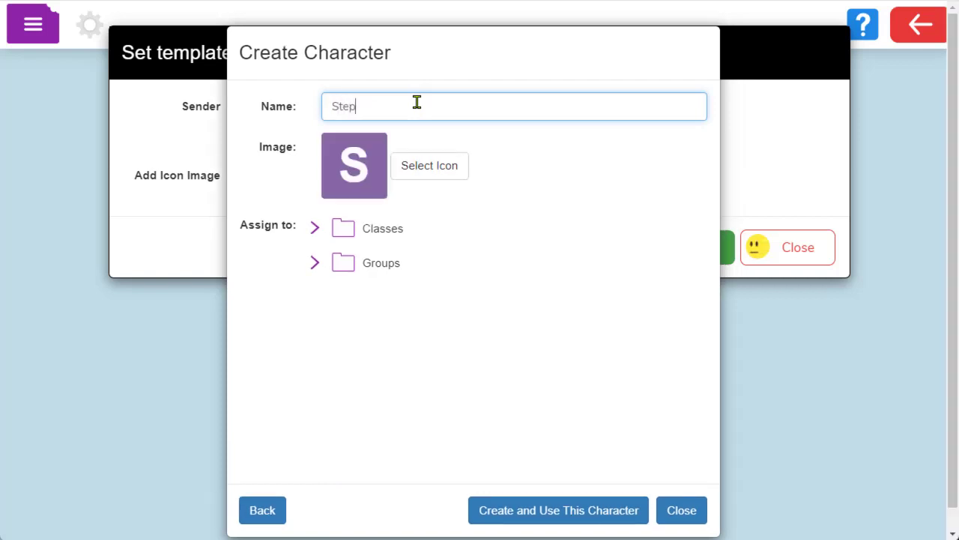
pyautogui.write('hen Hawkins')
# - Assign the character to Class 1, 3, 4, 5 and 6, and check the groups available for assignment
pyautogui.click(316, 235)
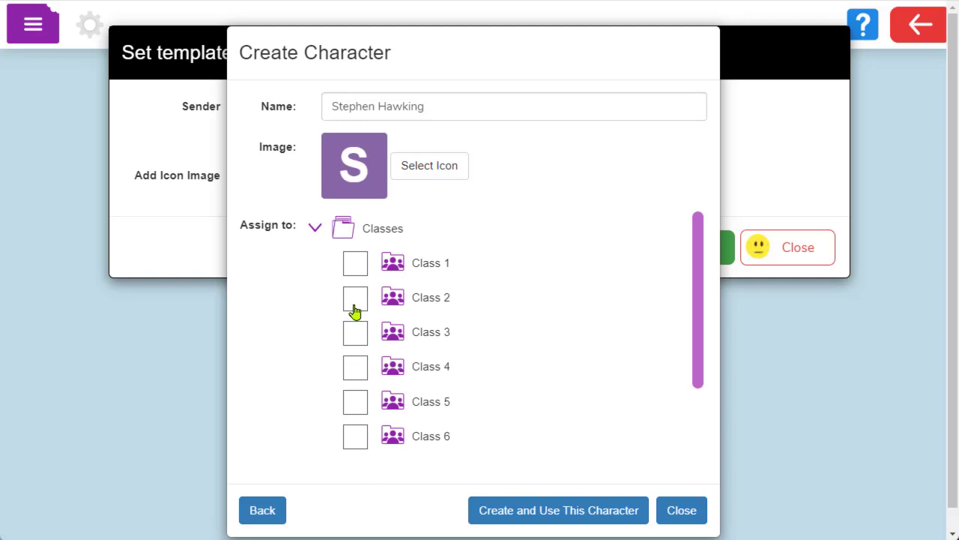
pyautogui.click(356, 268)
pyautogui.click(355, 333)
pyautogui.click(357, 375)
pyautogui.click(355, 405)
pyautogui.click(355, 438)
pyautogui.click(315, 230)
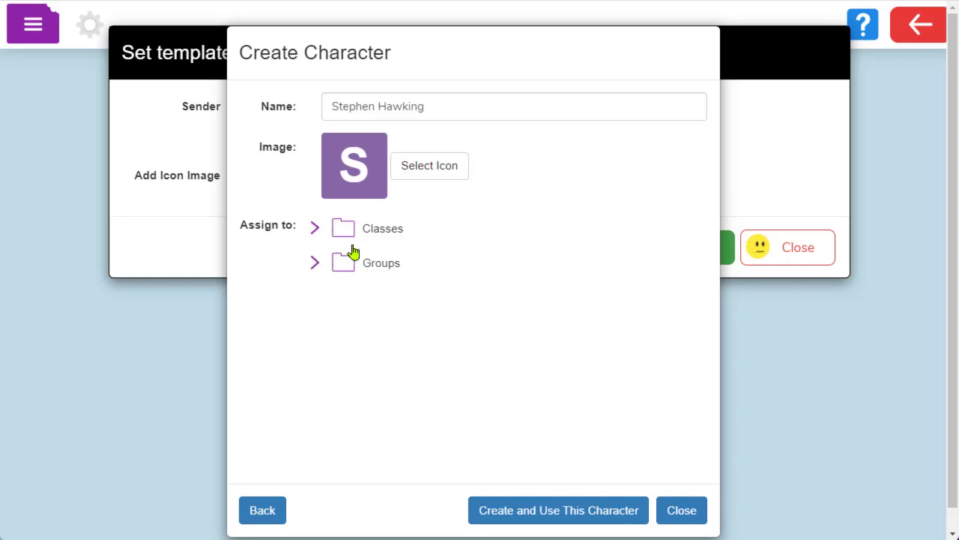
pyautogui.click(317, 266)
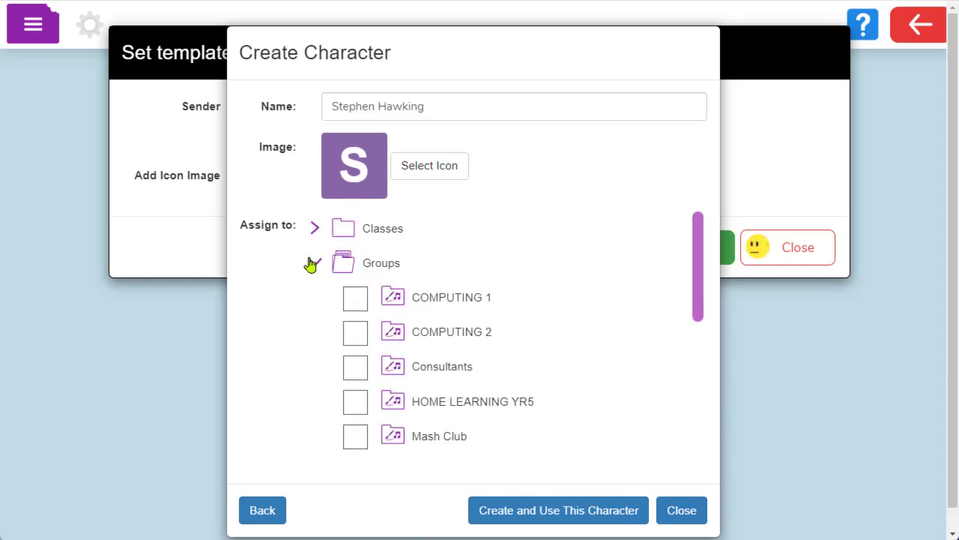
pyautogui.click(316, 263)
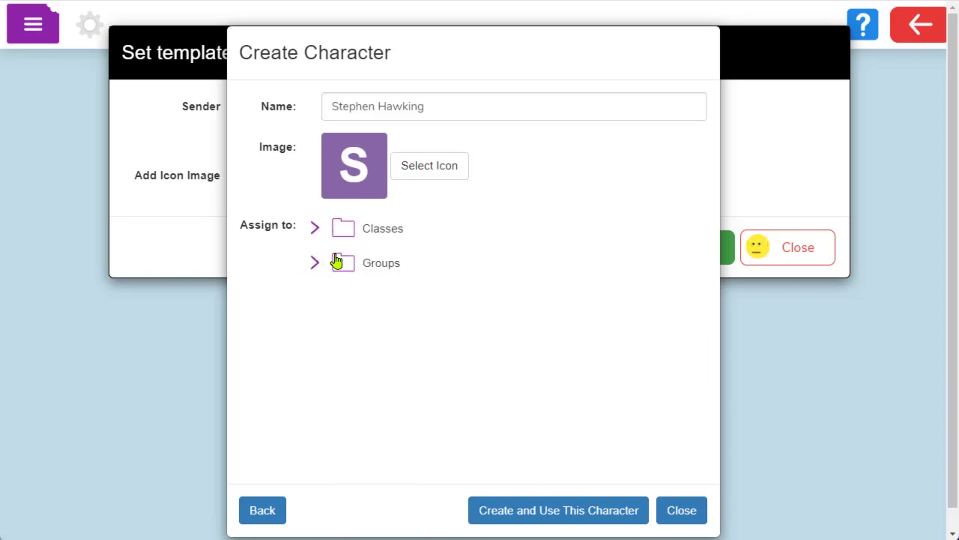
# - Upload the Hawking image file from the computer's Desktop as the character's icon
pyautogui.click(441, 175)
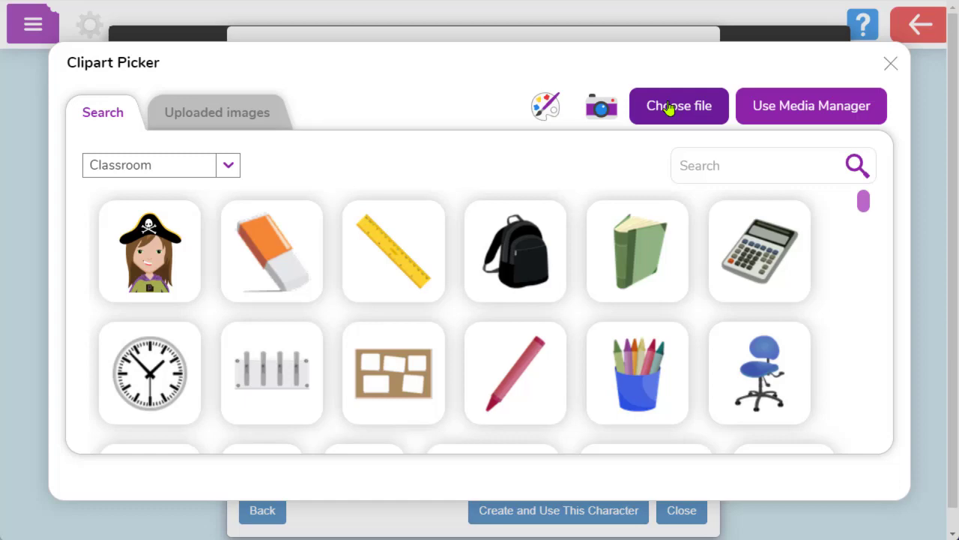
pyautogui.click(670, 108)
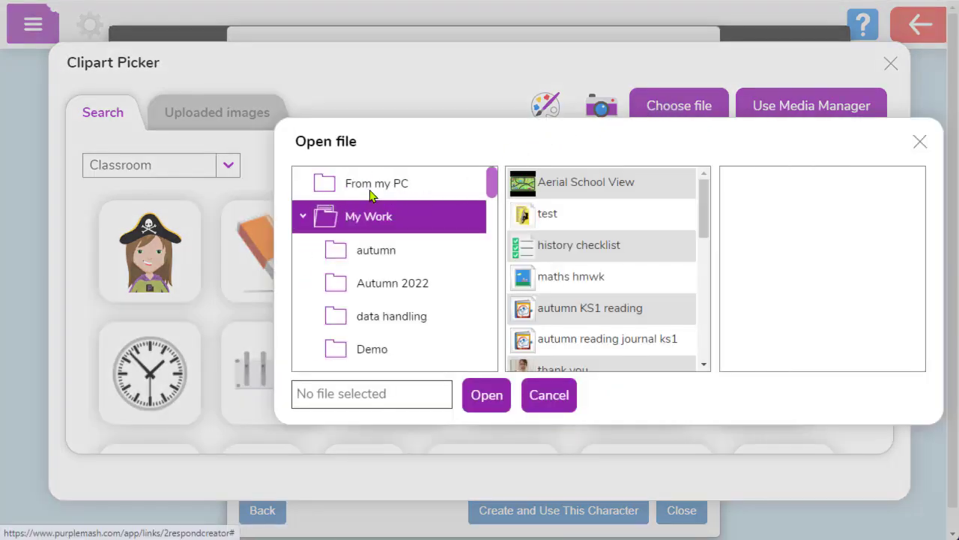
pyautogui.click(410, 188)
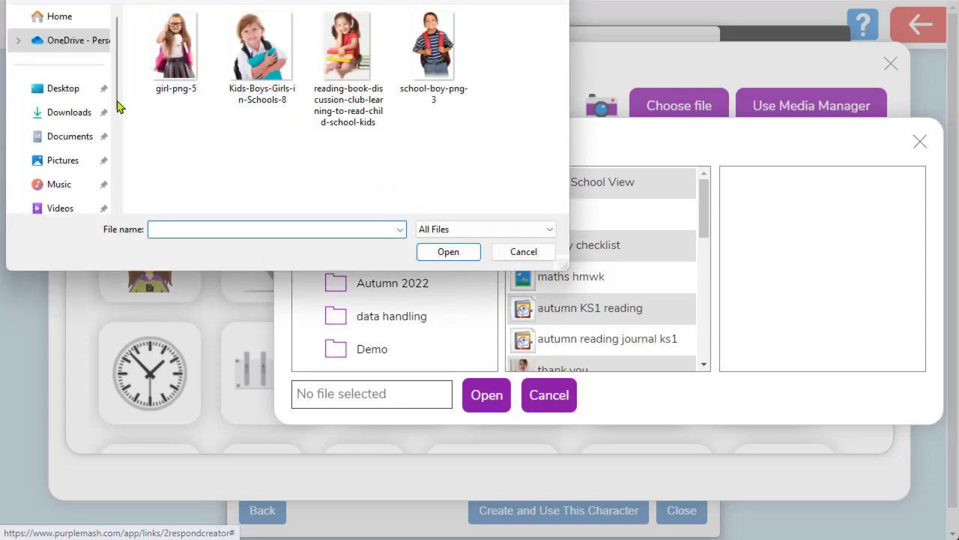
pyautogui.click(66, 89)
pyautogui.click(154, 38)
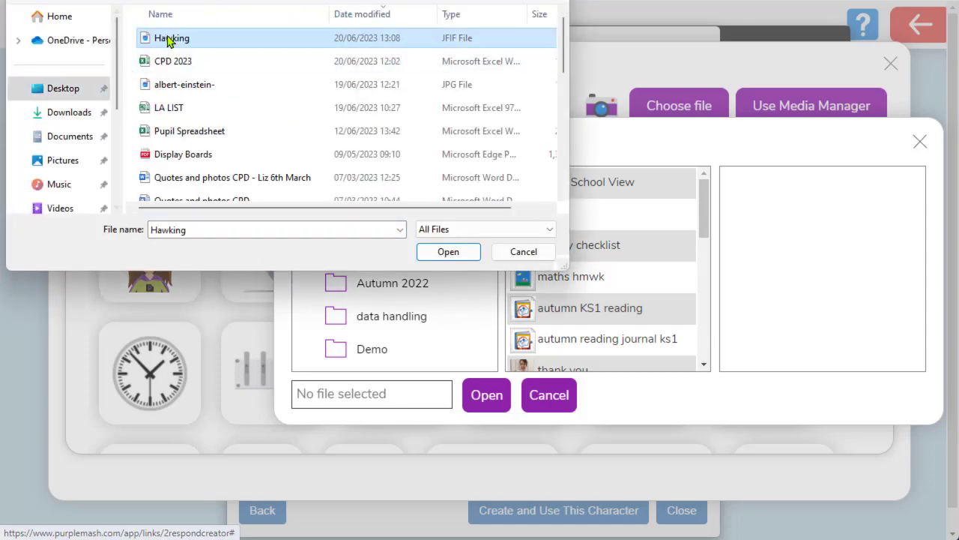
pyautogui.click(448, 252)
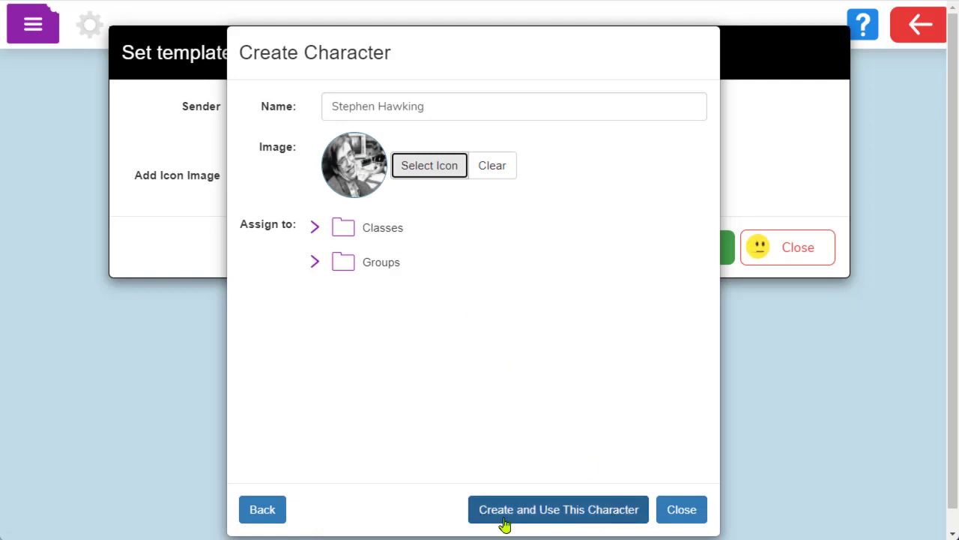
# - Create and use the new character as the sender, and open the Clipart Picker for the template's icon image
pyautogui.click(598, 519)
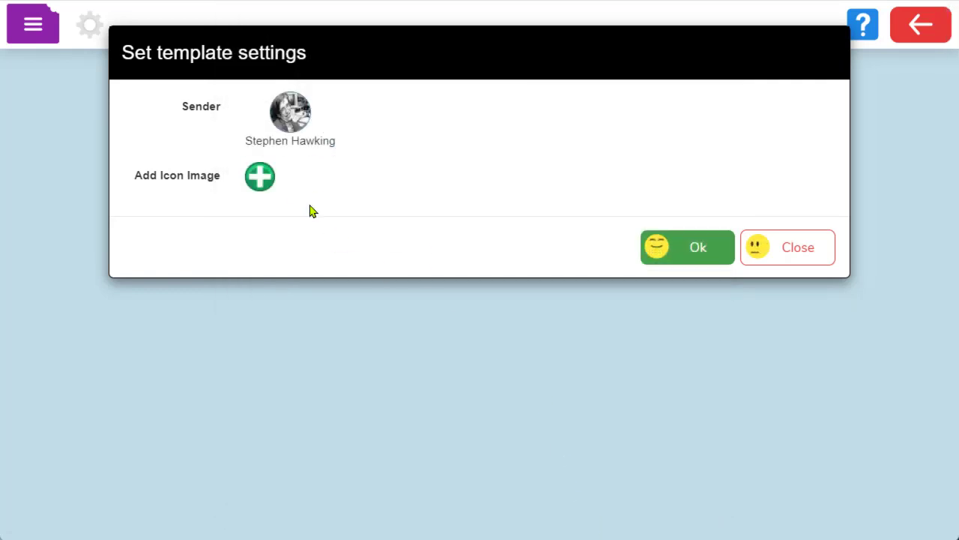
pyautogui.click(686, 253)
pyautogui.click(252, 177)
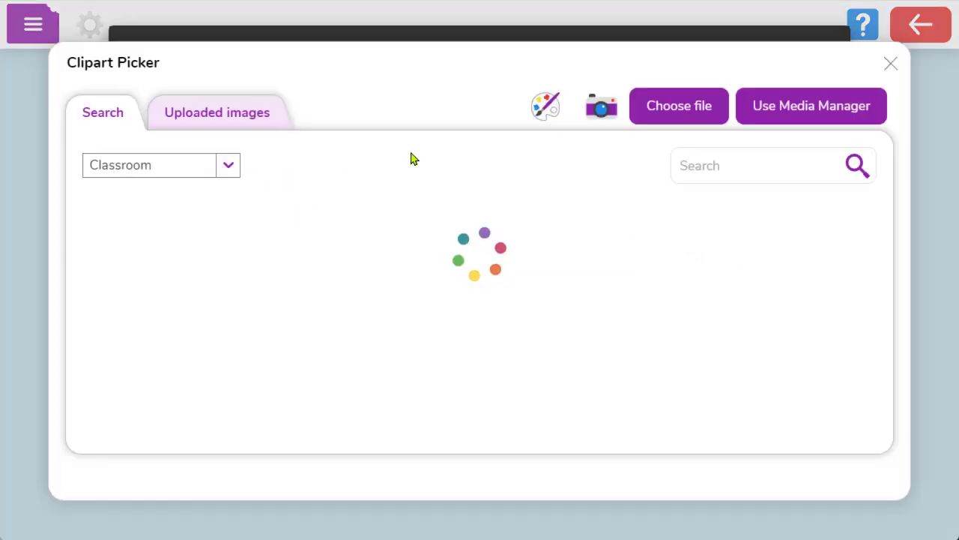
pyautogui.click(677, 119)
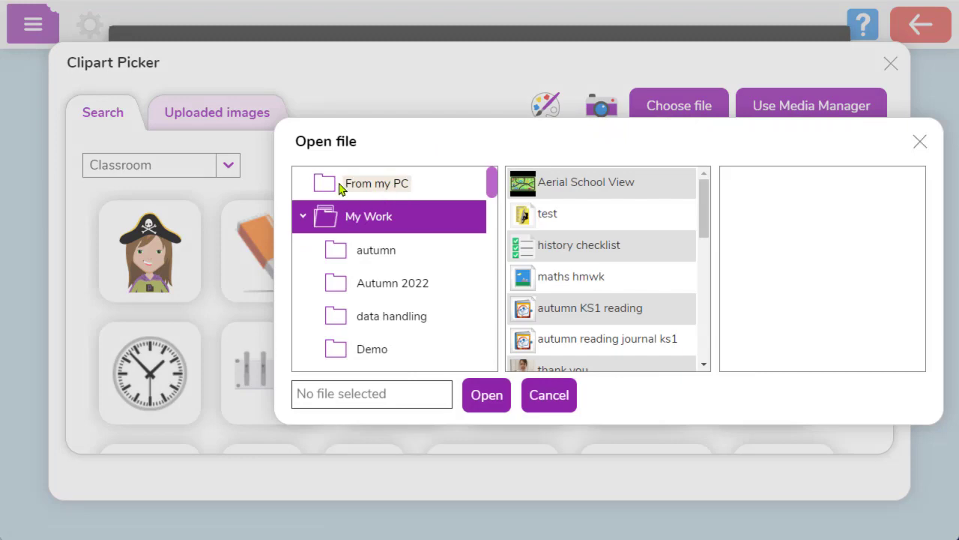
pyautogui.click(395, 185)
pyautogui.click(536, 249)
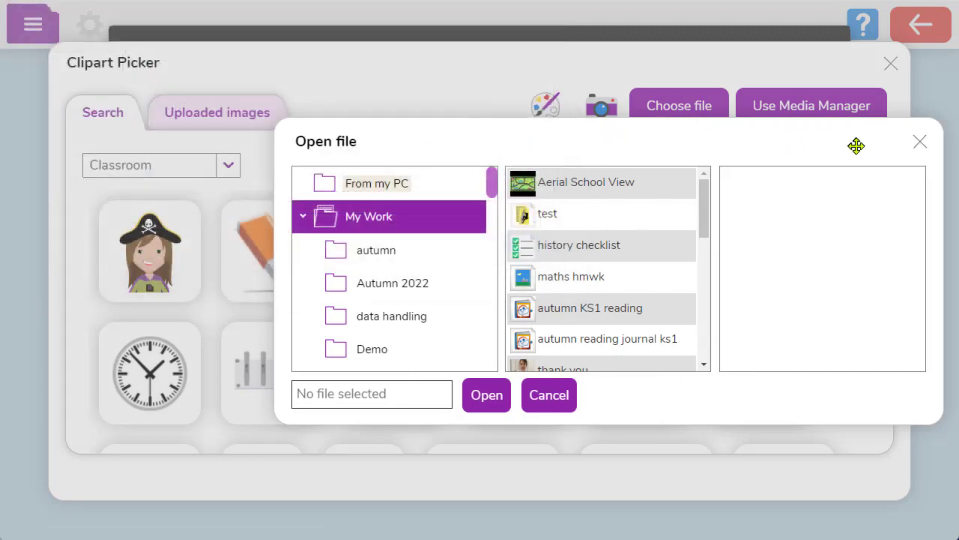
pyautogui.click(919, 142)
# - Search the clipart for "science", choose the three coloured test tubes as the icon image, and confirm the template settings
pyautogui.click(792, 155)
pyautogui.write('science')
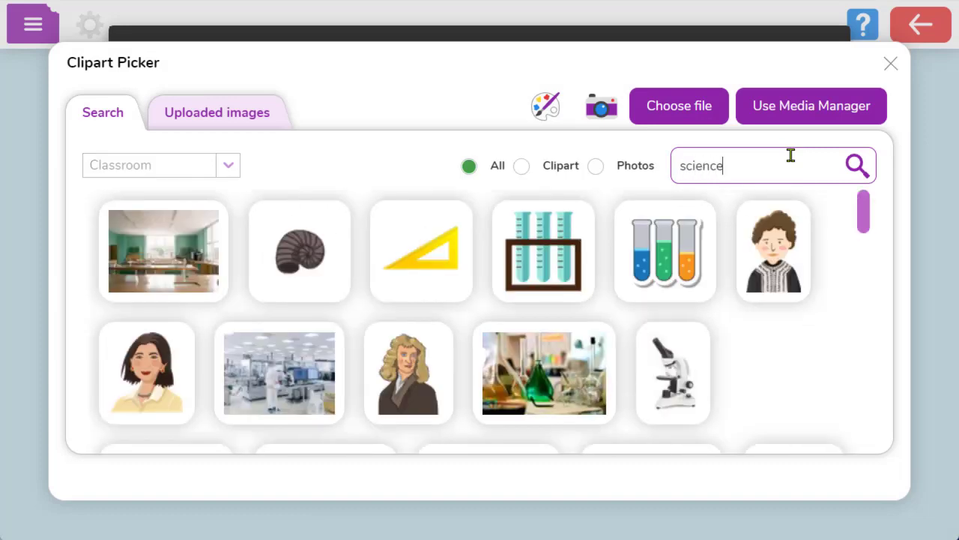
pyautogui.click(671, 246)
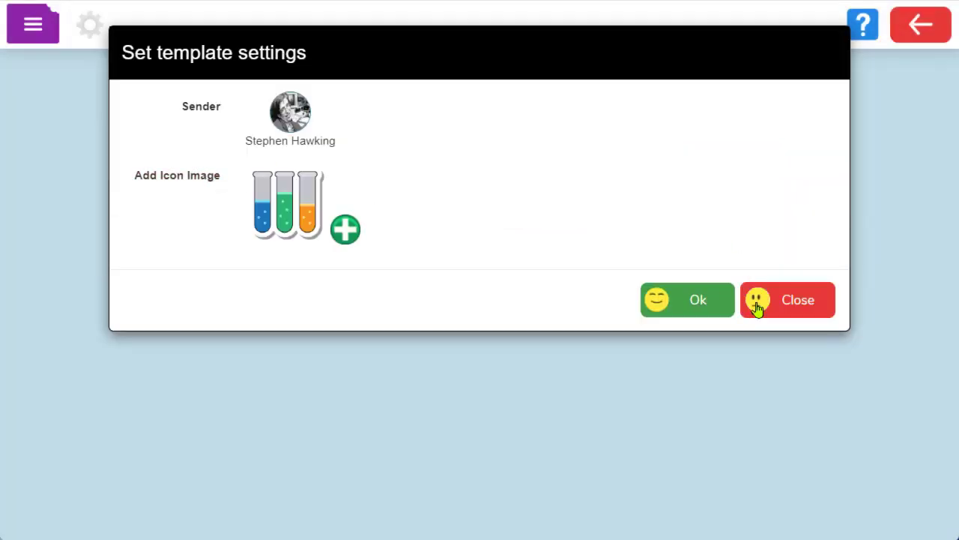
pyautogui.click(712, 305)
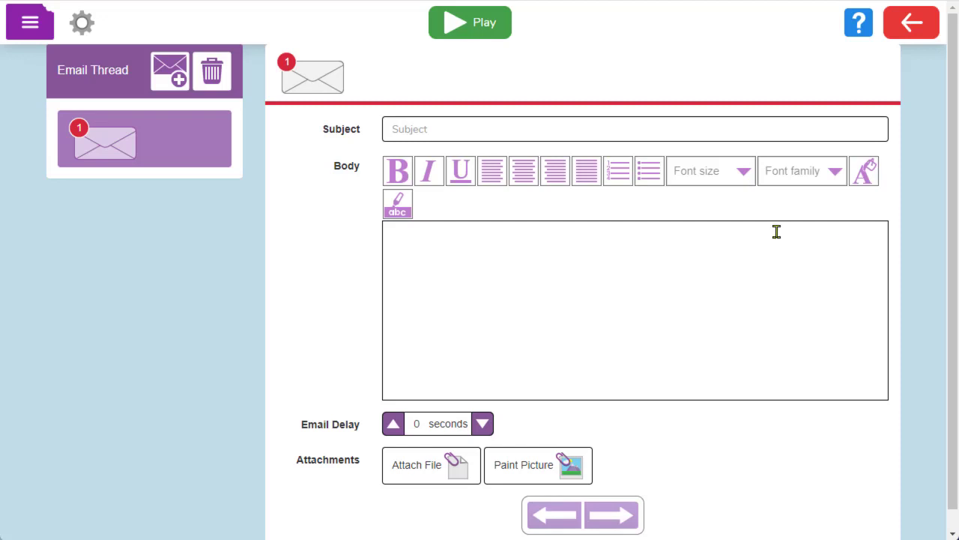
# - Set the first email's subject to "What are you investigating?" and place the cursor in its empty body
pyautogui.click(417, 122)
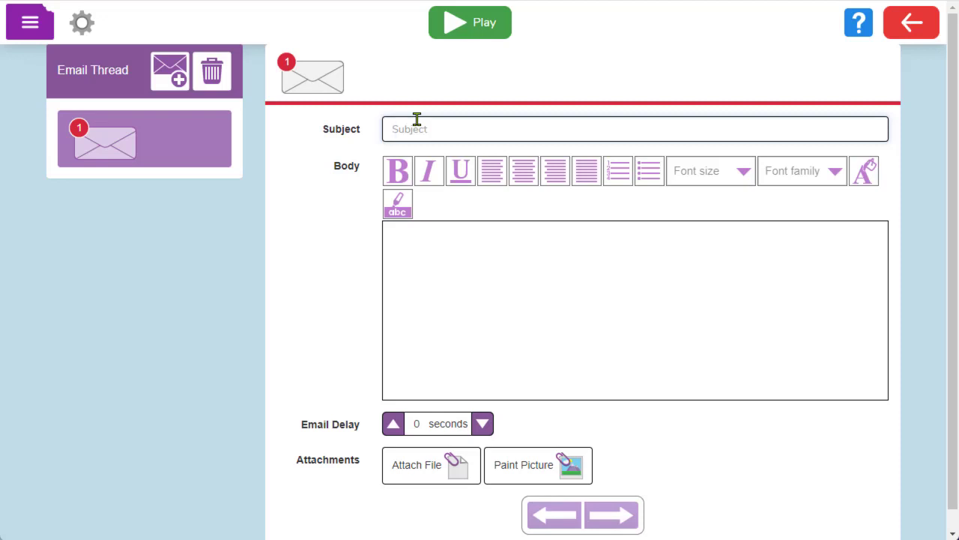
pyautogui.write('What are you inv')
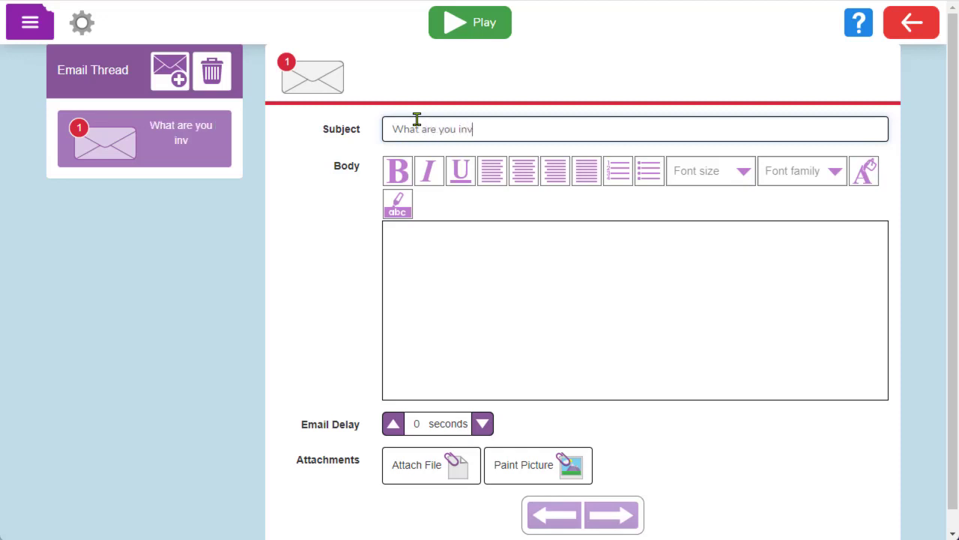
pyautogui.write('estigasting')
pyautogui.press('BackSpace')
pyautogui.press('BackSpace')
pyautogui.press('BackSpace')
pyautogui.press('BackSpace')
pyautogui.press('BackSpace')
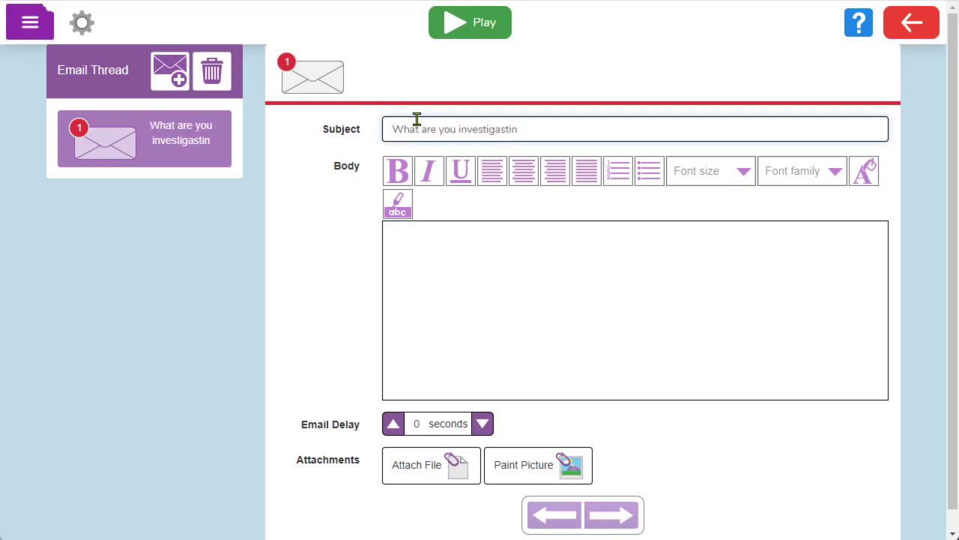
pyautogui.write('ting?')
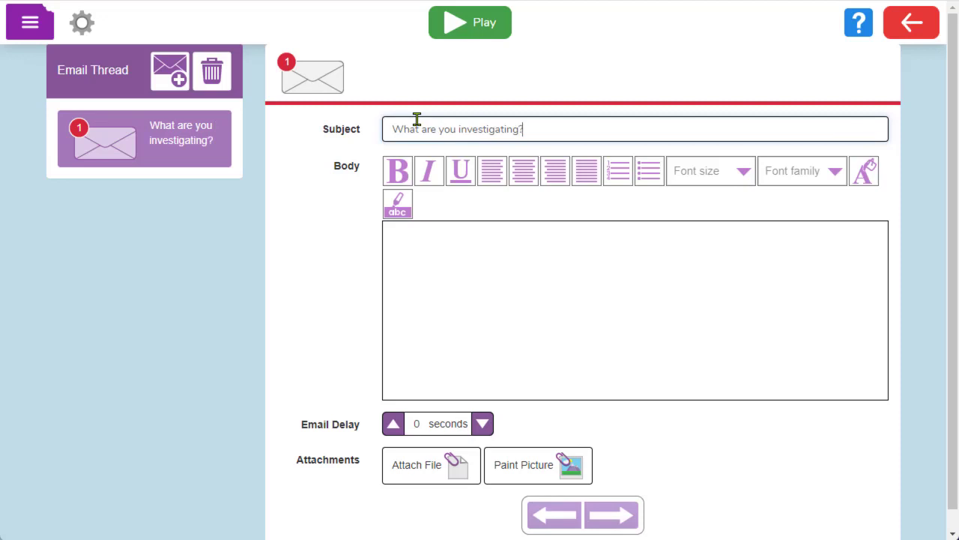
pyautogui.click(421, 252)
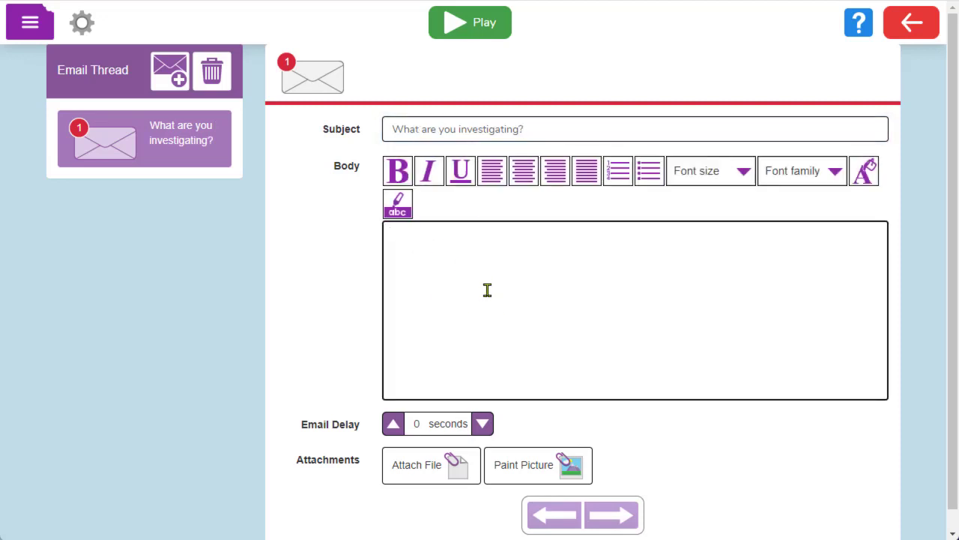
# - Write "Please explain what it is that you will investigate, be as descriptive as possible." as the first email's body and set its delay to 120 seconds
pyautogui.write('Please explain wha')
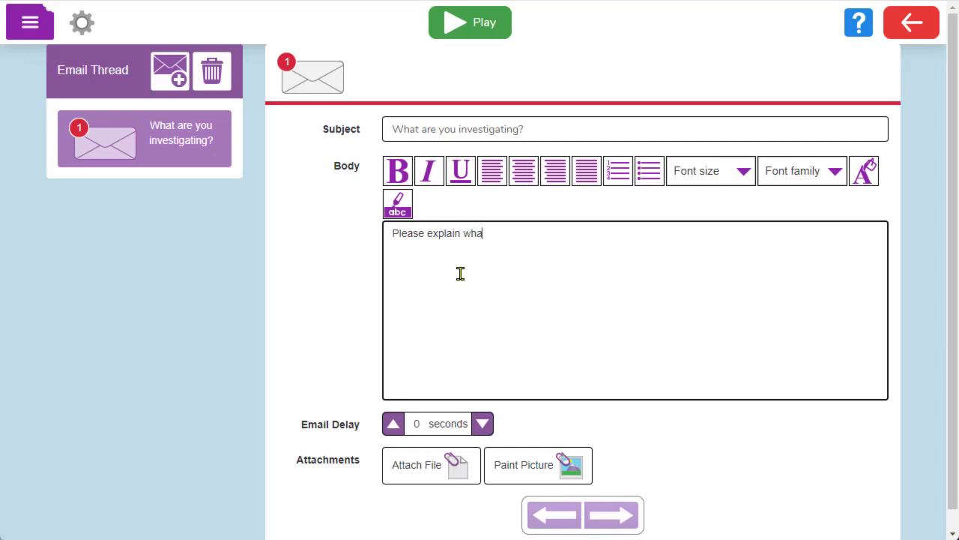
pyautogui.write('t iut is that you will in')
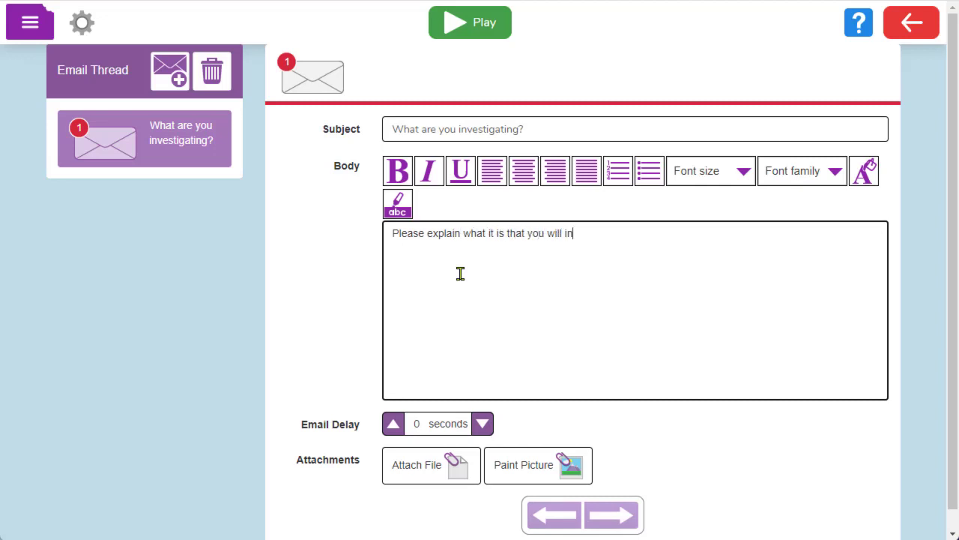
pyautogui.write('vestigate, be as desc')
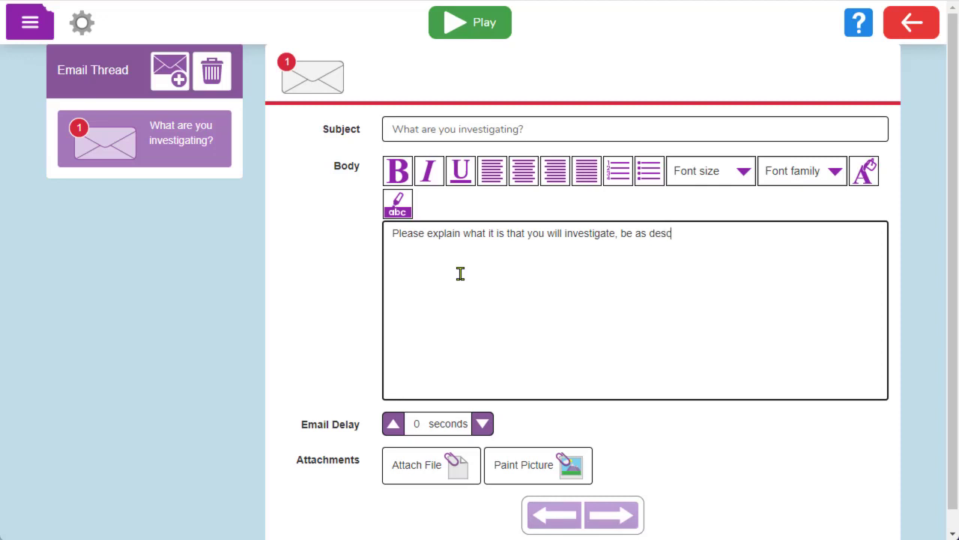
pyautogui.write('riptive as possible.')
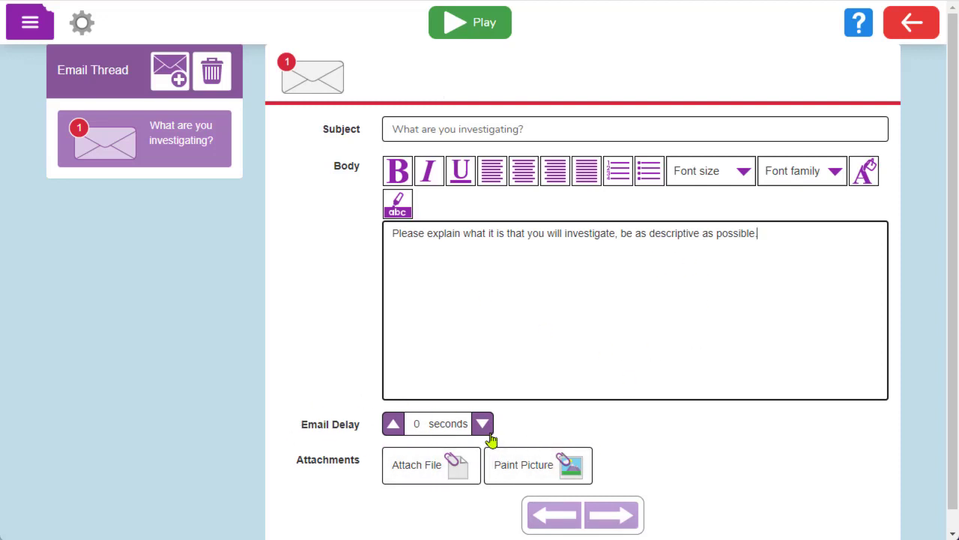
pyautogui.doubleClick(417, 425)
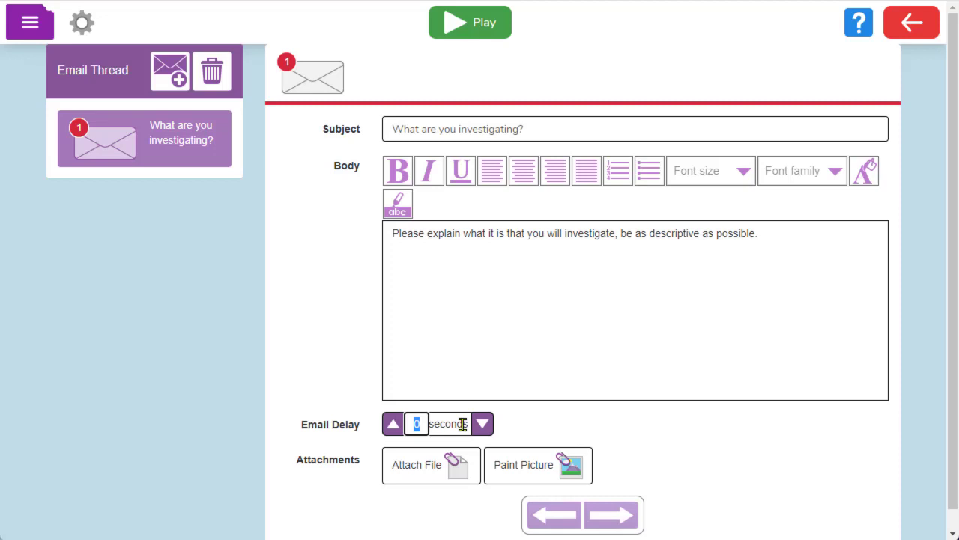
pyautogui.write('120')
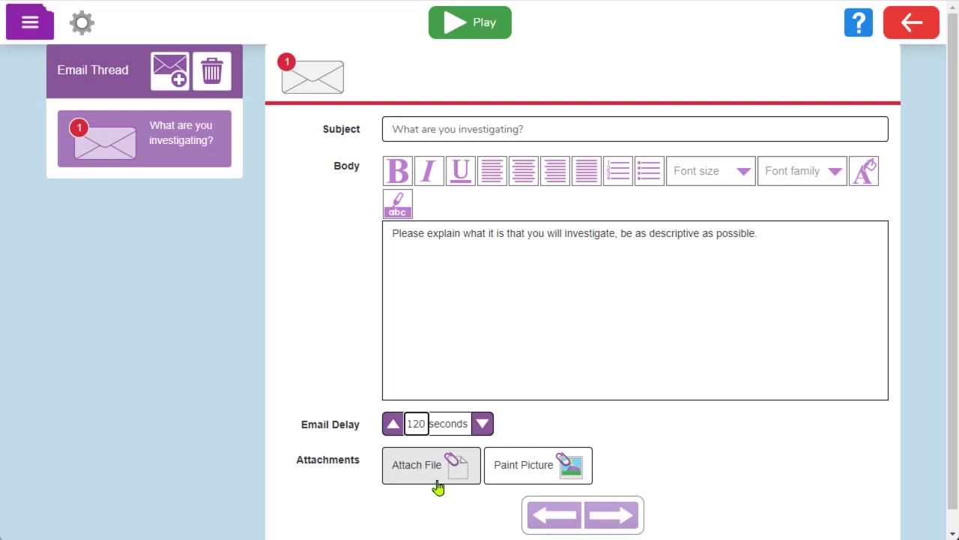
# - Add a second email to the thread with the subject "What equipment will you need?"
pyautogui.click(185, 75)
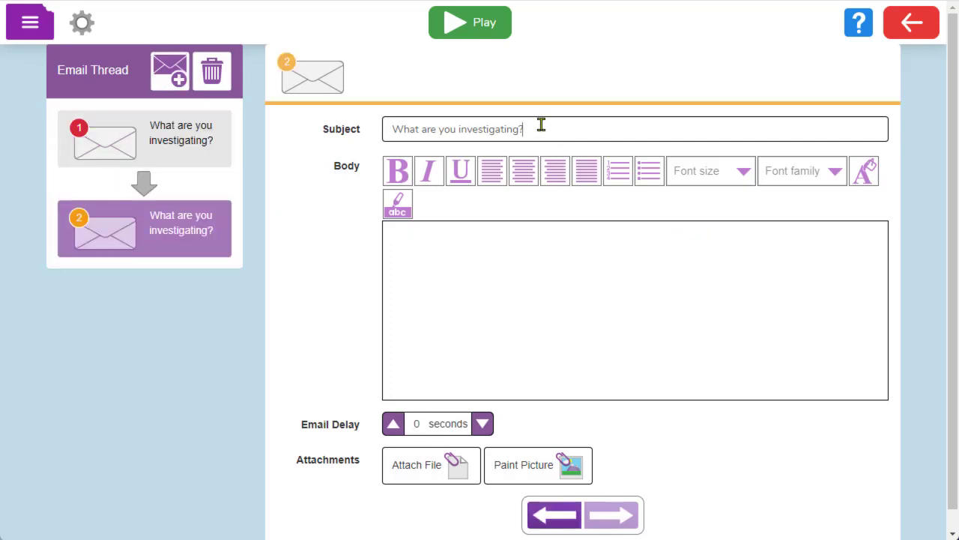
pyautogui.moveTo(540, 126); pyautogui.dragTo(396, 126)
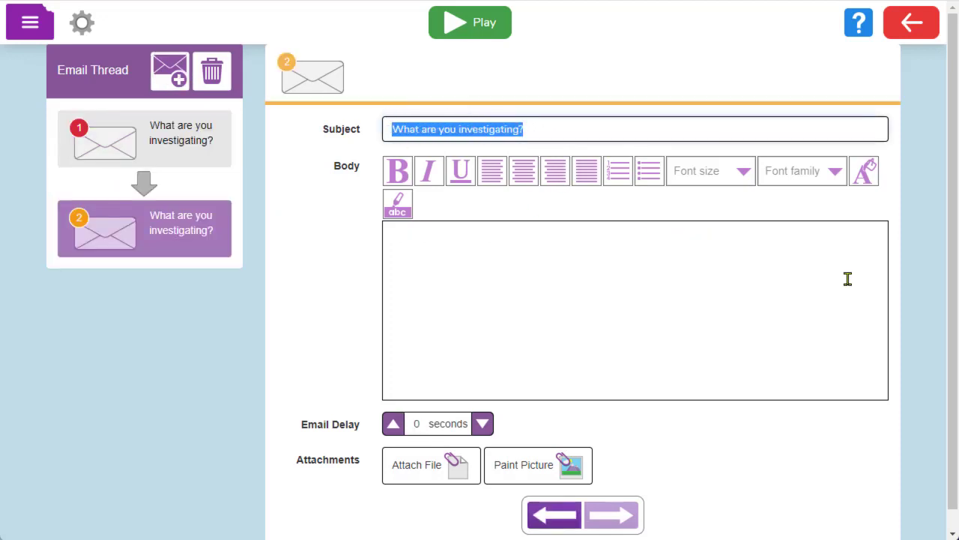
pyautogui.write('W')
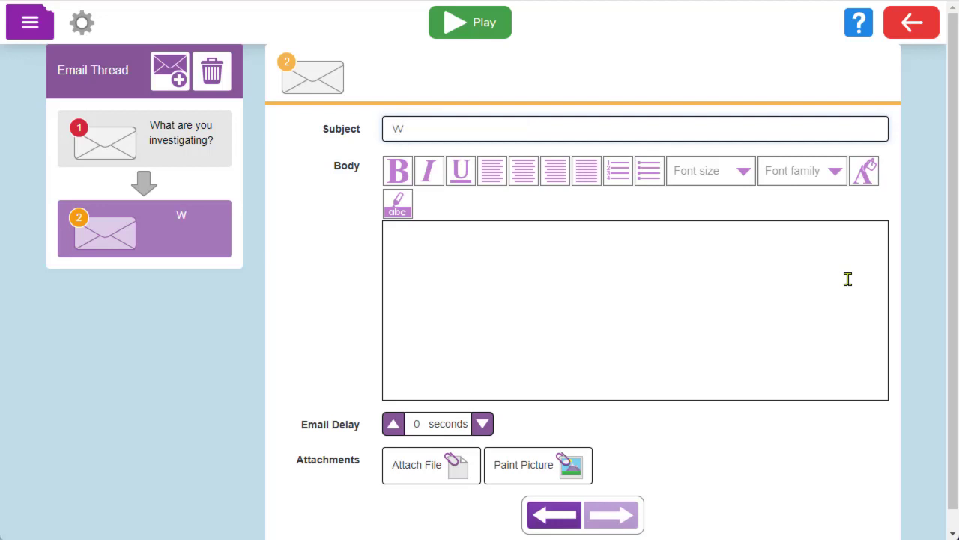
pyautogui.write('hat equipme')
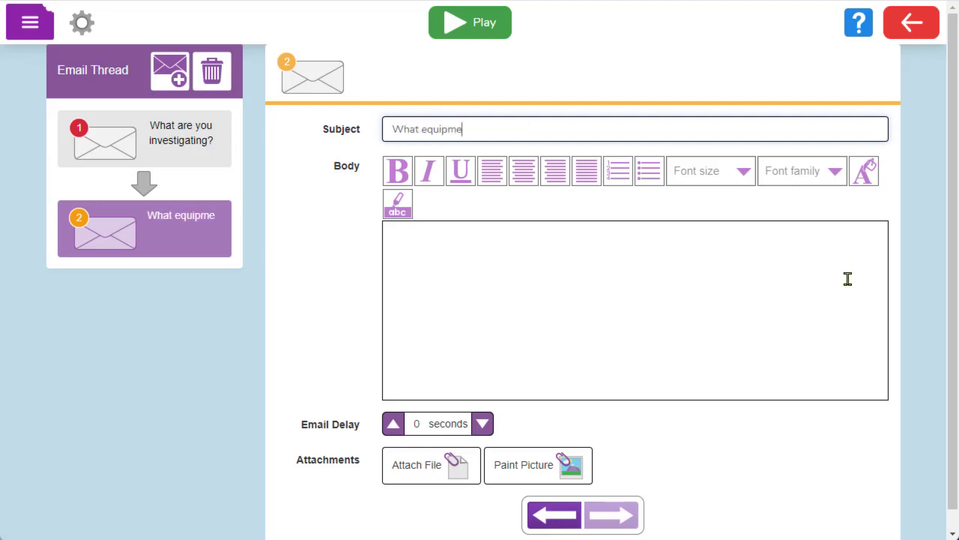
pyautogui.write('nt will you nee')
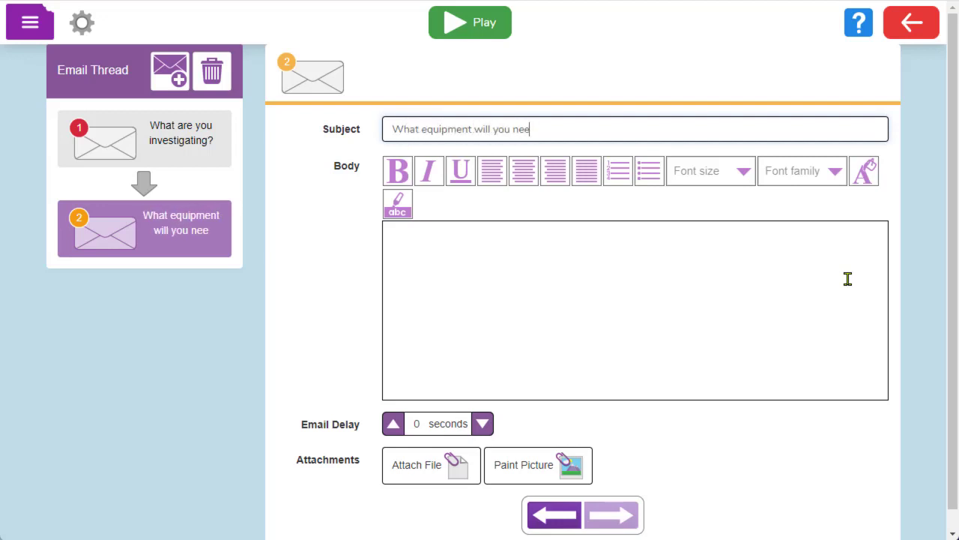
pyautogui.write('d>')
pyautogui.press('BackSpace')
pyautogui.write('?')
# - Write "Create a bullet-point list of what you will need... don't forget quantities!" as the second email's body and set its delay to 60 seconds
pyautogui.click(848, 278)
pyautogui.write('Creat')
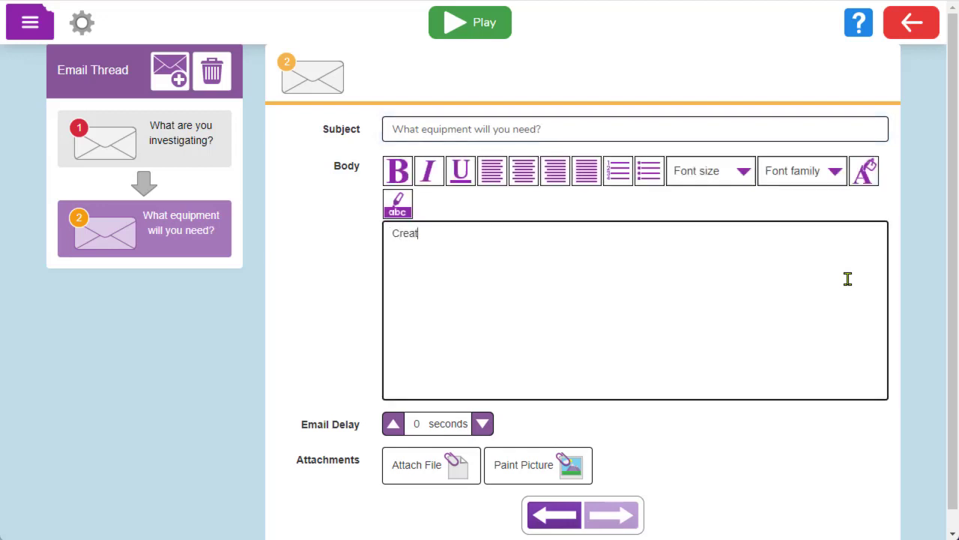
pyautogui.write('e a bullet-point lis')
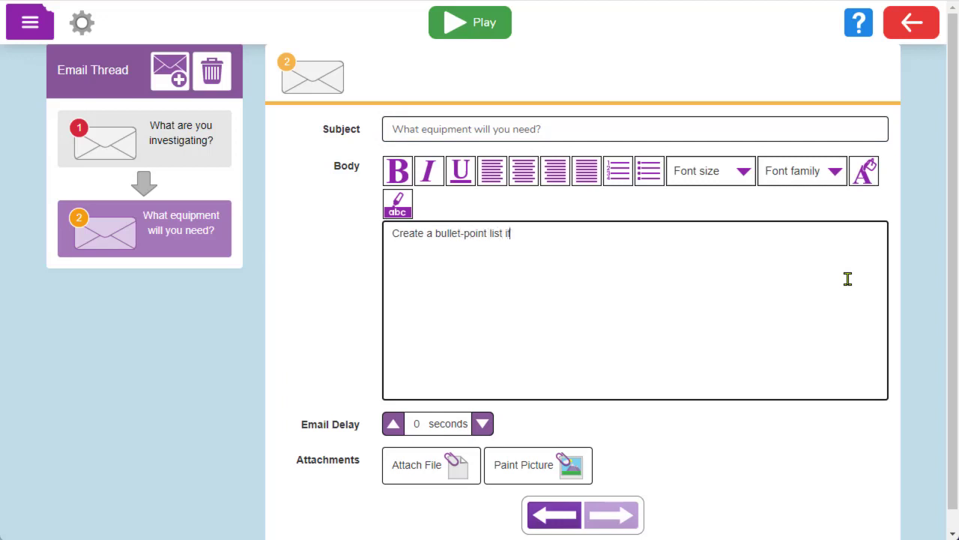
pyautogui.write('t of what you will need... d')
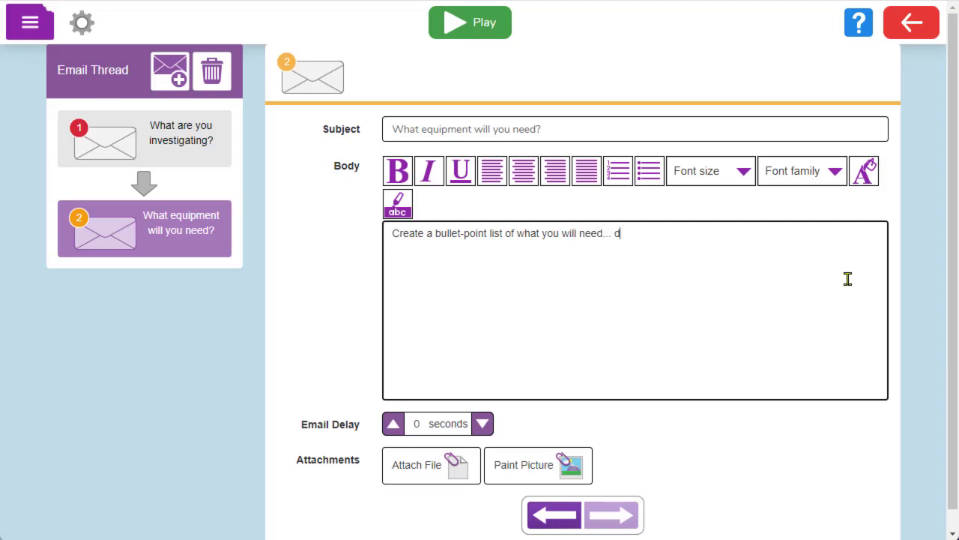
pyautogui.write("on't forget quantities!")
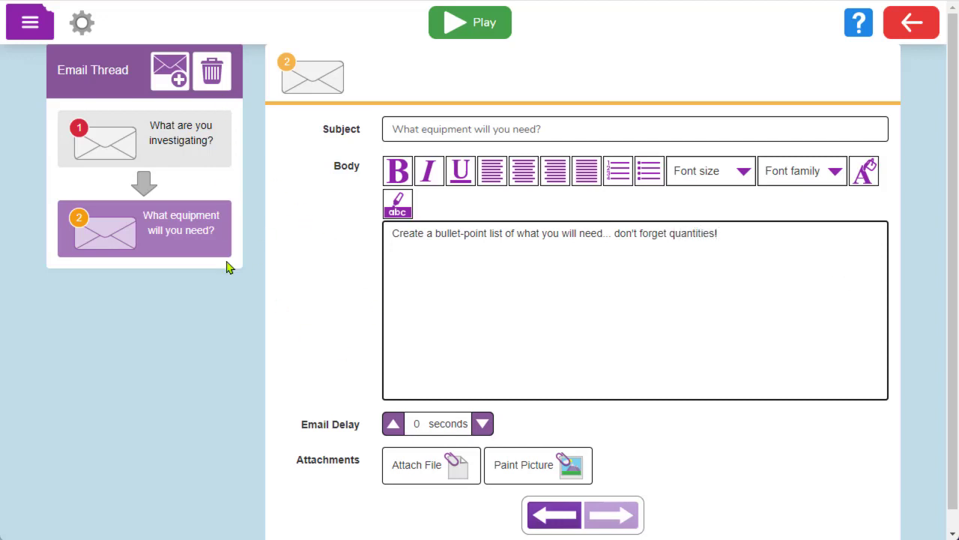
pyautogui.click(422, 424)
pyautogui.doubleClick(416, 424)
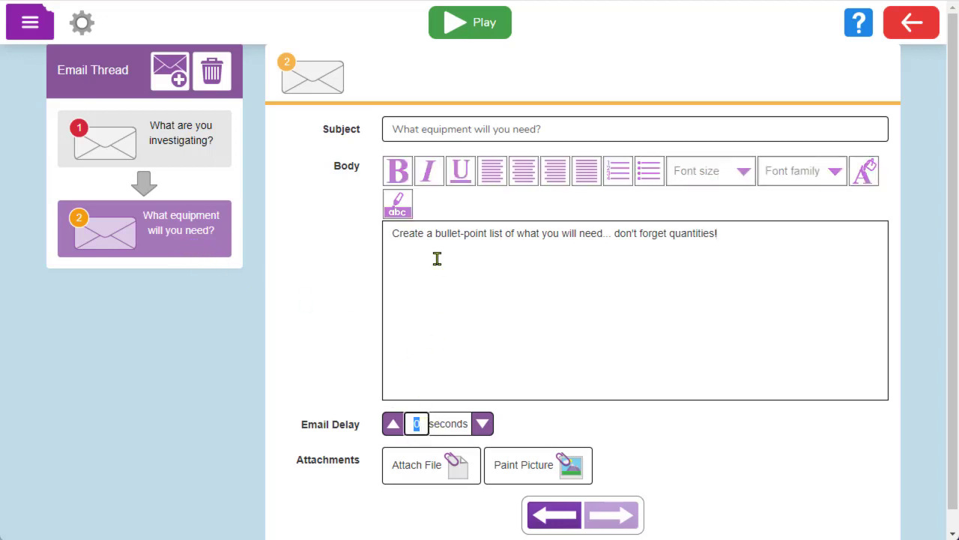
pyautogui.write('60')
# - Add a third email to the thread with the subject "How will you make it a fair test?"
pyautogui.click(171, 71)
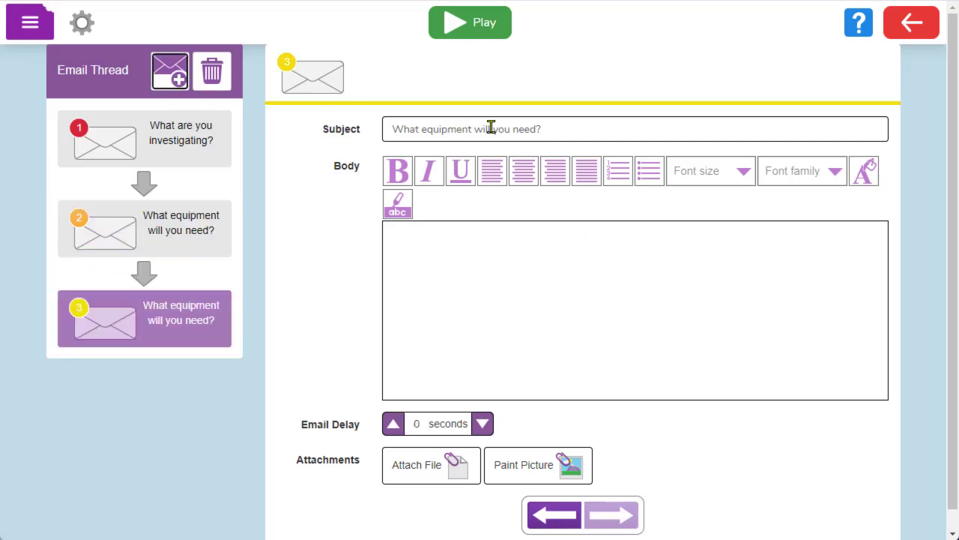
pyautogui.moveTo(554, 129); pyautogui.dragTo(372, 122)
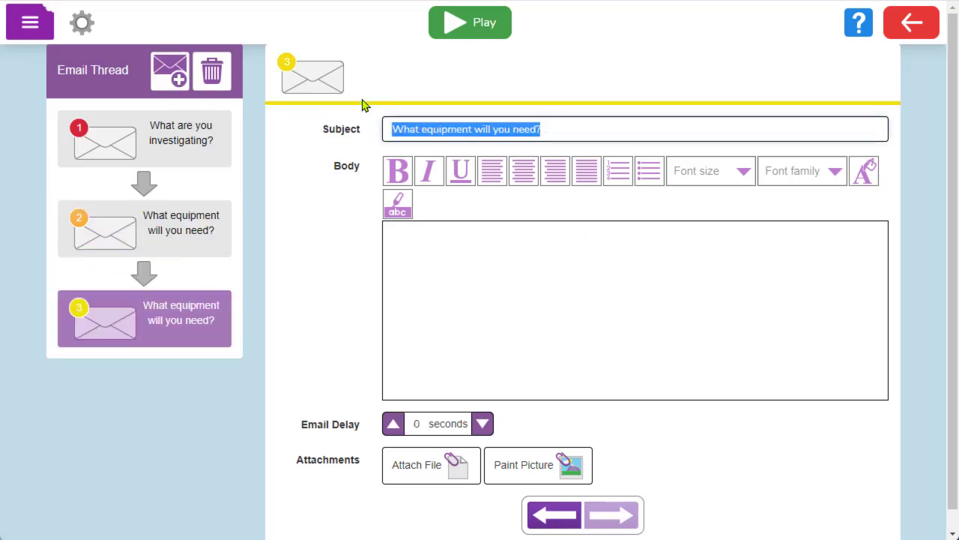
pyautogui.write('How will')
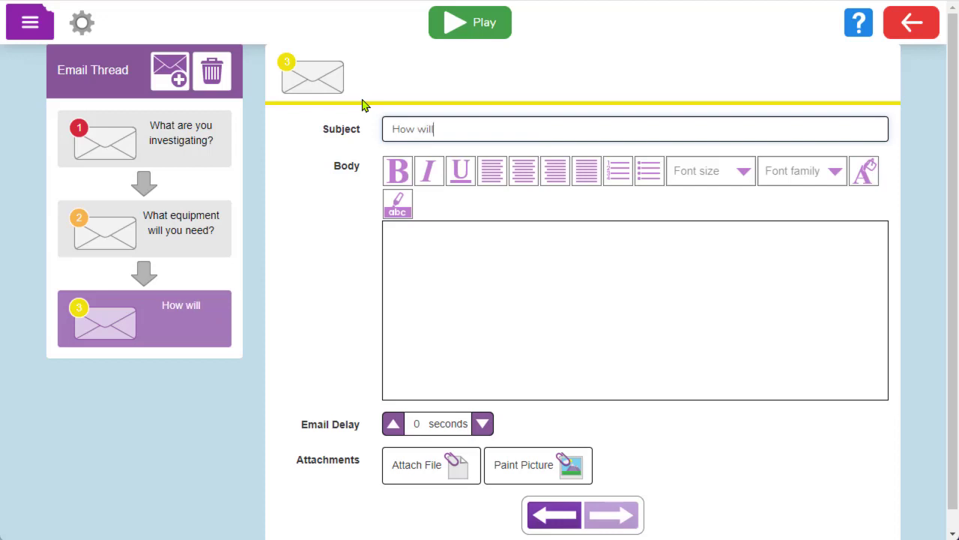
pyautogui.write(' you make it a fai')
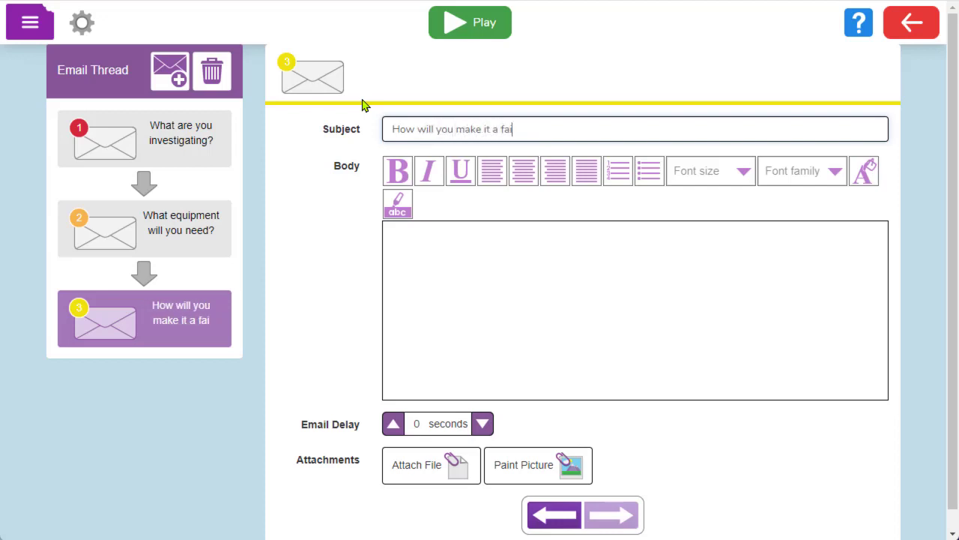
pyautogui.write('r test?')
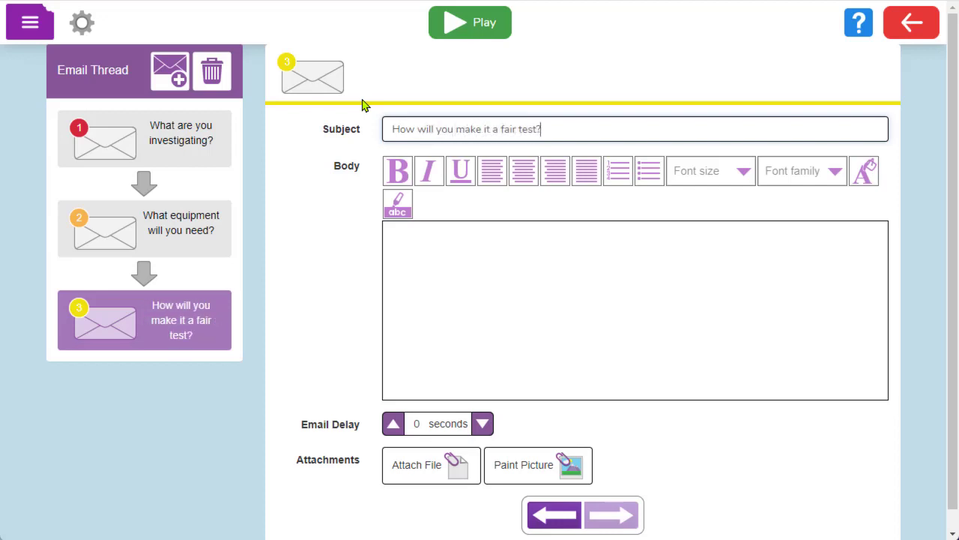
# - Write "Think about your variables - what will you change and what will you keep the same?" as the third email's body with a 90-second delay
pyautogui.click(453, 239)
pyautogui.write('Think abou')
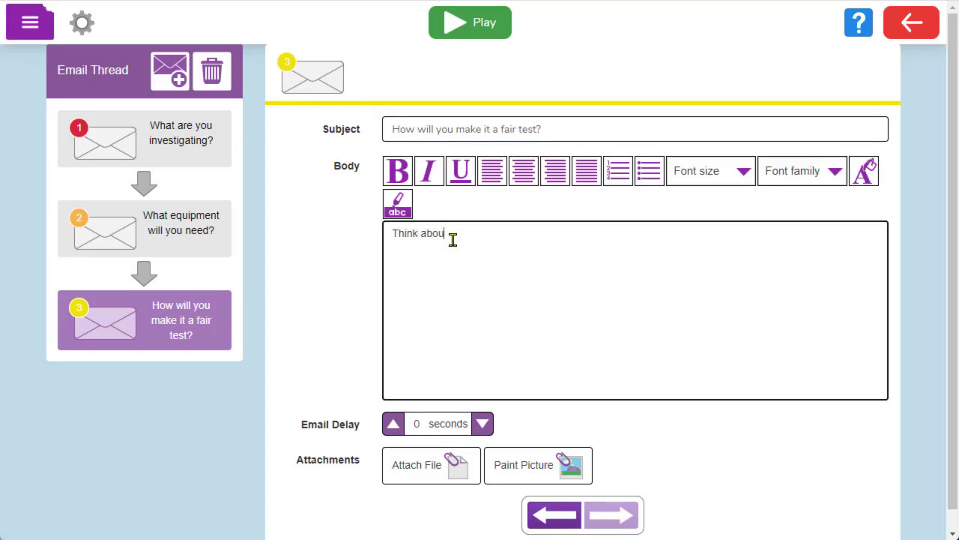
pyautogui.write('t your variabkles')
pyautogui.press('BackSpace')
pyautogui.press('BackSpace')
pyautogui.press('BackSpace')
pyautogui.press('BackSpace')
pyautogui.write('les - what will you change and what ')
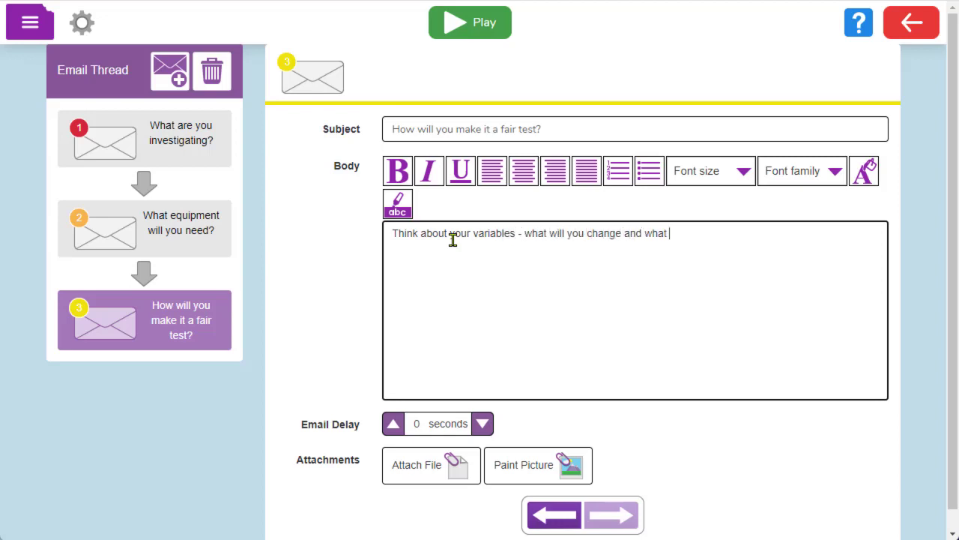
pyautogui.write('will you keep the same?')
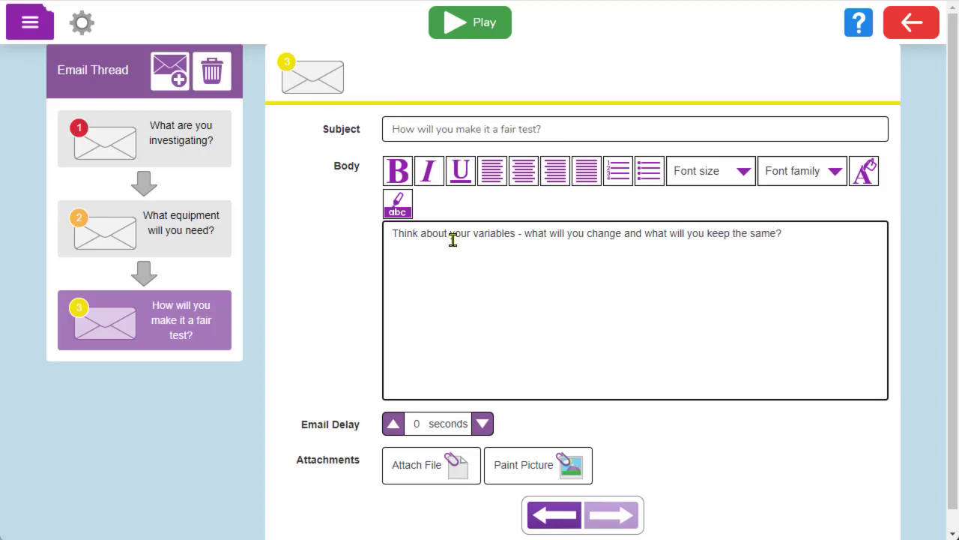
pyautogui.click(418, 424)
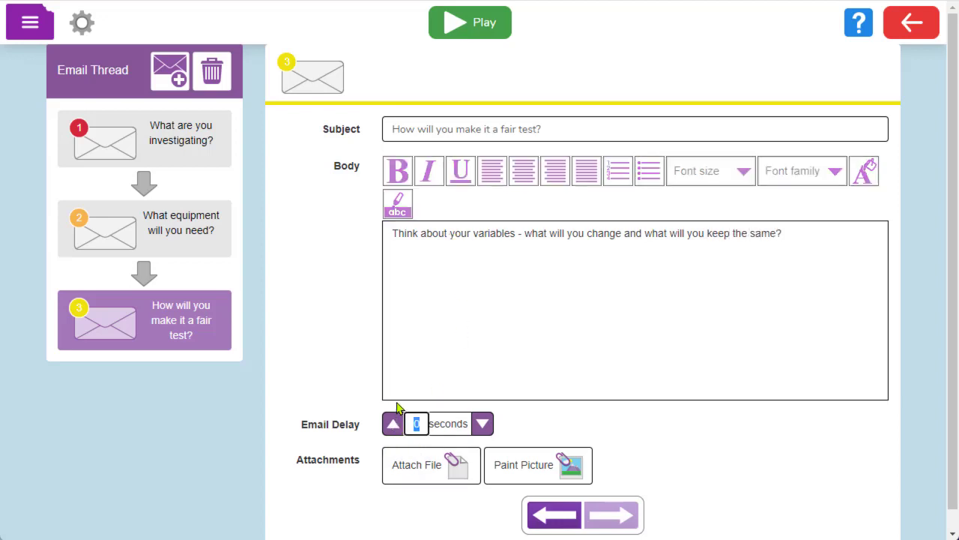
pyautogui.write('90')
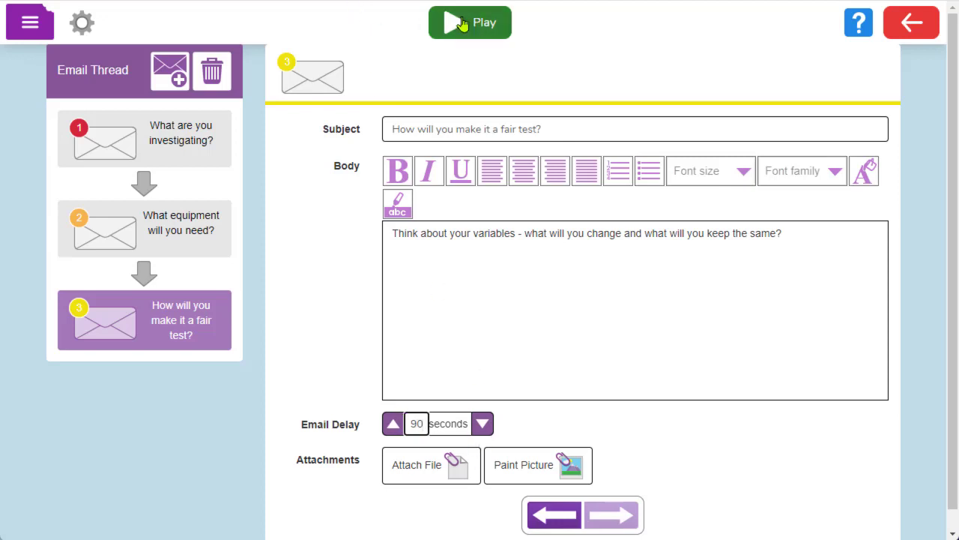
# - Add a fourth email to the thread with the subject "What is your prediction?"
pyautogui.click(174, 81)
pyautogui.moveTo(647, 123); pyautogui.dragTo(362, 120)
pyautogui.write('What is ')
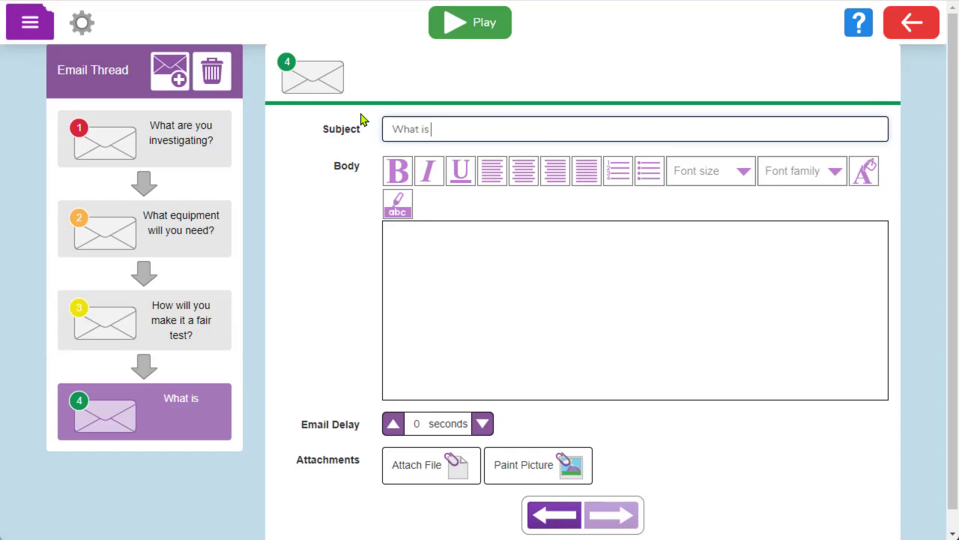
pyautogui.write('your preditio')
pyautogui.press('BackSpace')
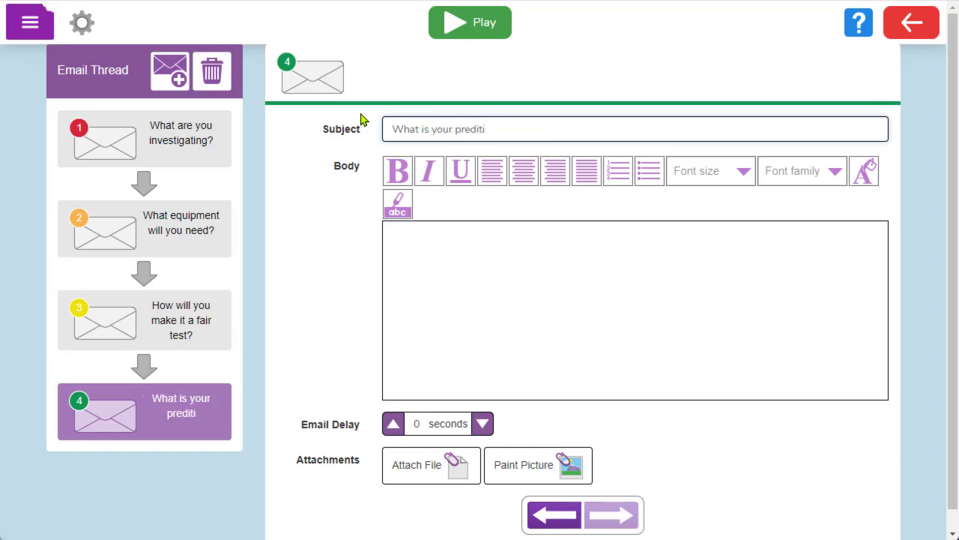
pyautogui.press('BackSpace')
pyautogui.press('BackSpace')
pyautogui.write('ction?')
# - Write "Try and explain your prediction in as much detail as possible." as the fourth email's body
pyautogui.click(455, 262)
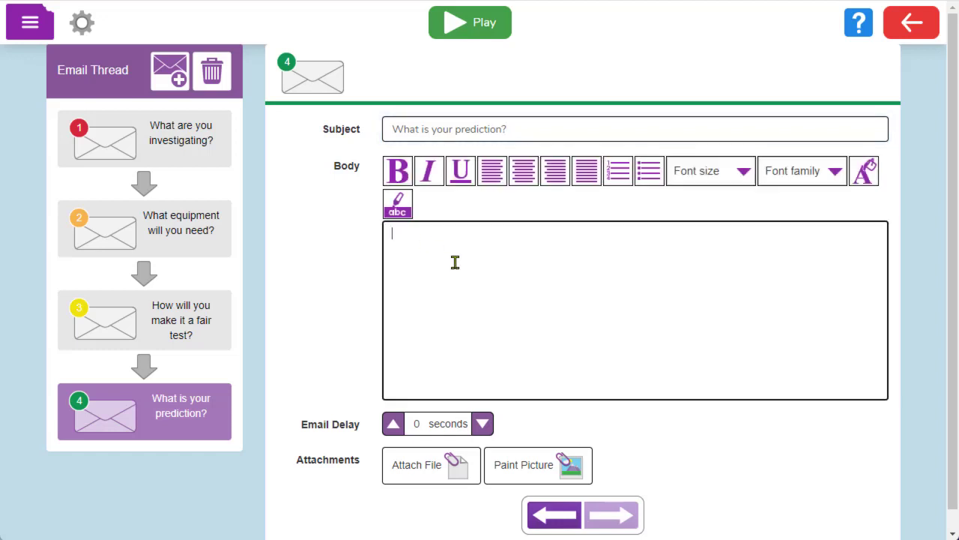
pyautogui.write('Try and explain yo')
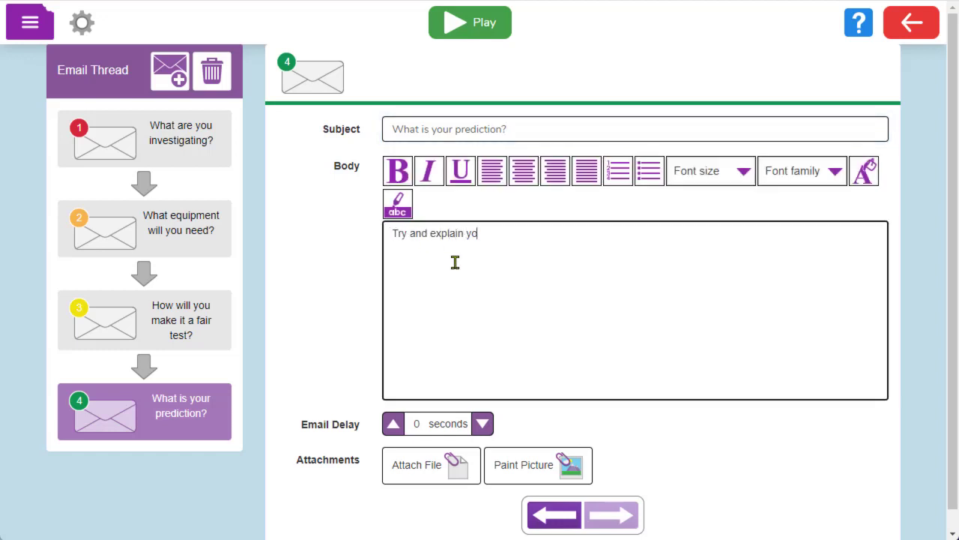
pyautogui.write('ur prediction is')
pyautogui.press('BackSpace')
pyautogui.press('BackSpace')
pyautogui.write('n as much de')
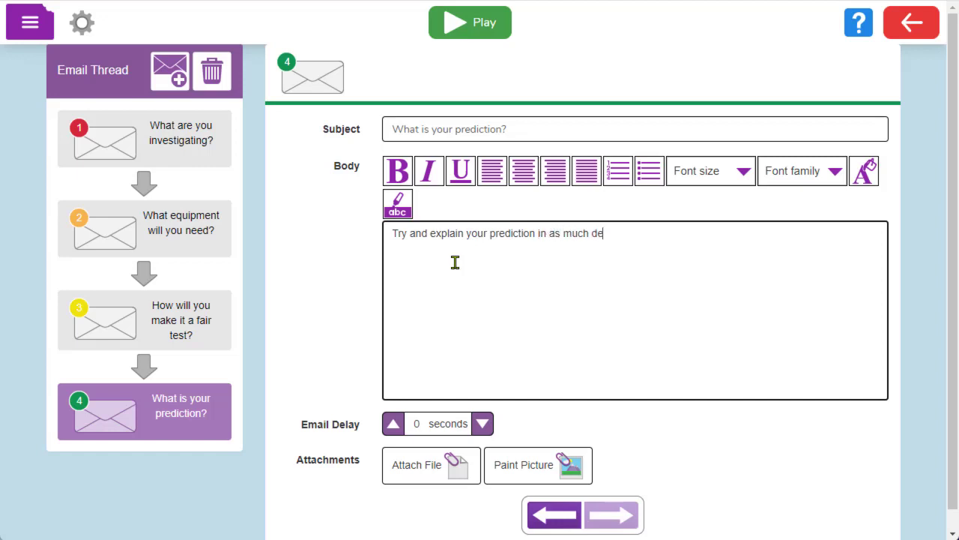
pyautogui.write('tail as possible.')
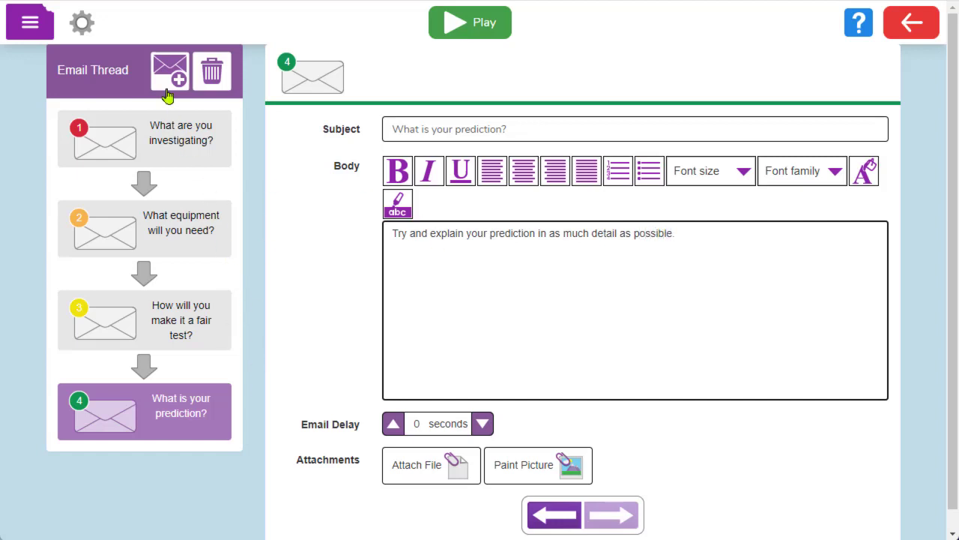
# - Add a fifth email to the thread and delete it again
pyautogui.click(177, 82)
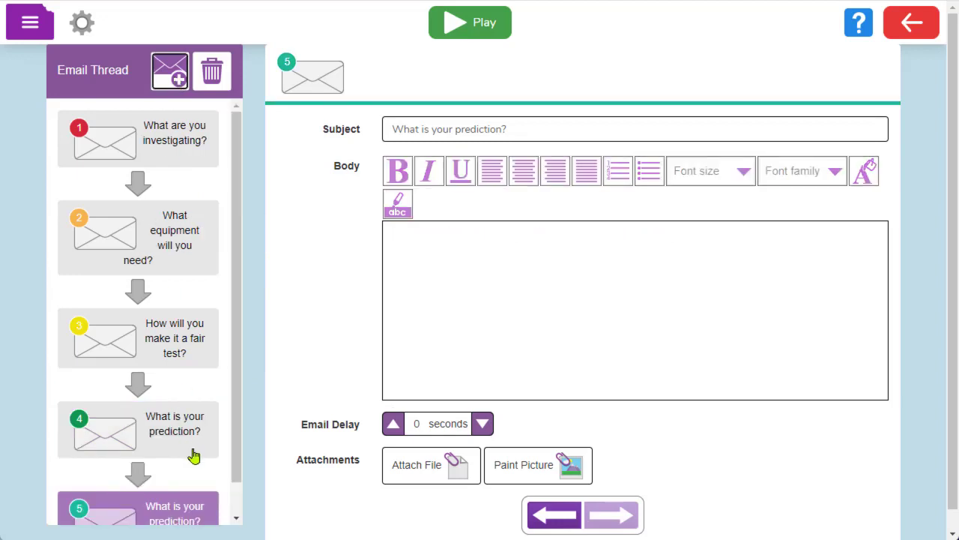
pyautogui.click(217, 77)
pyautogui.click(428, 322)
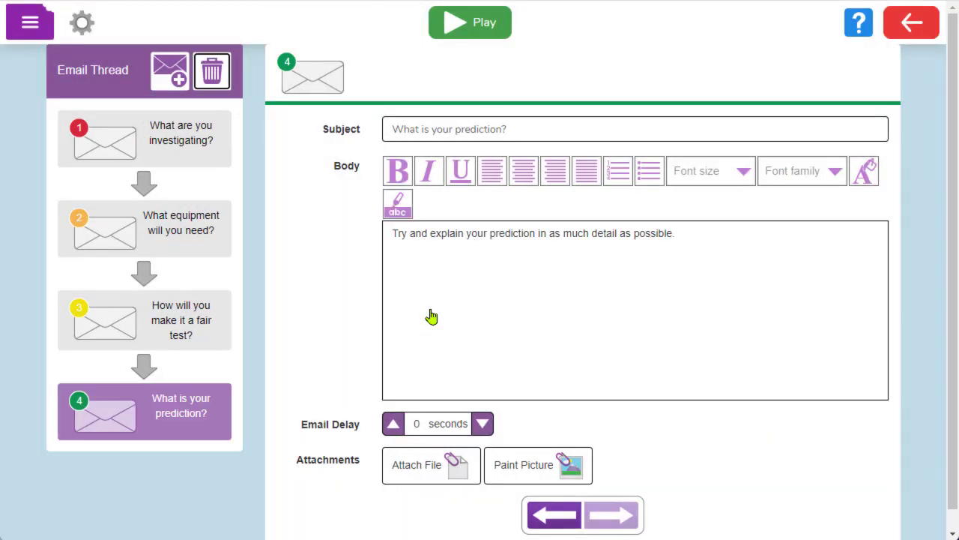
# - Add a fifth email to the thread with the subject "What are your results?"
pyautogui.click(190, 87)
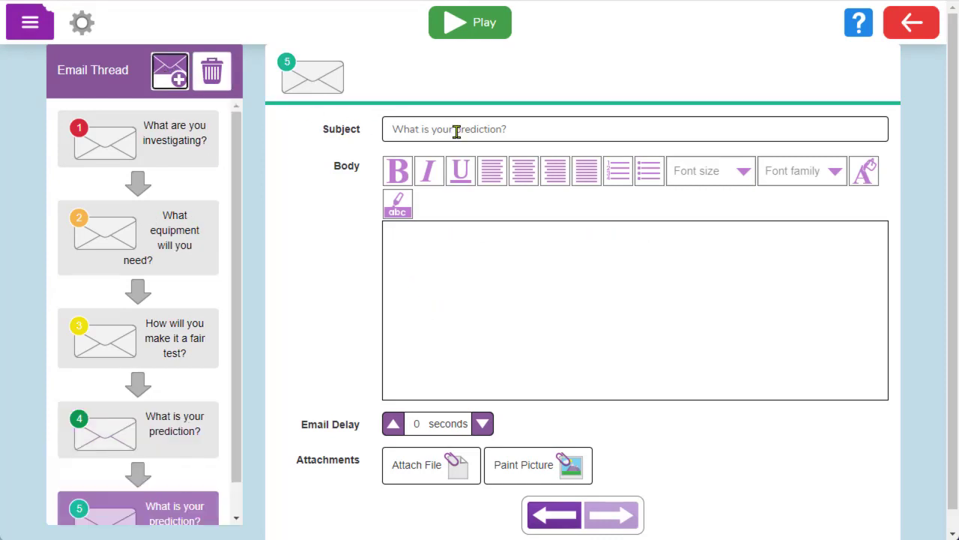
pyautogui.moveTo(539, 129); pyautogui.dragTo(335, 90)
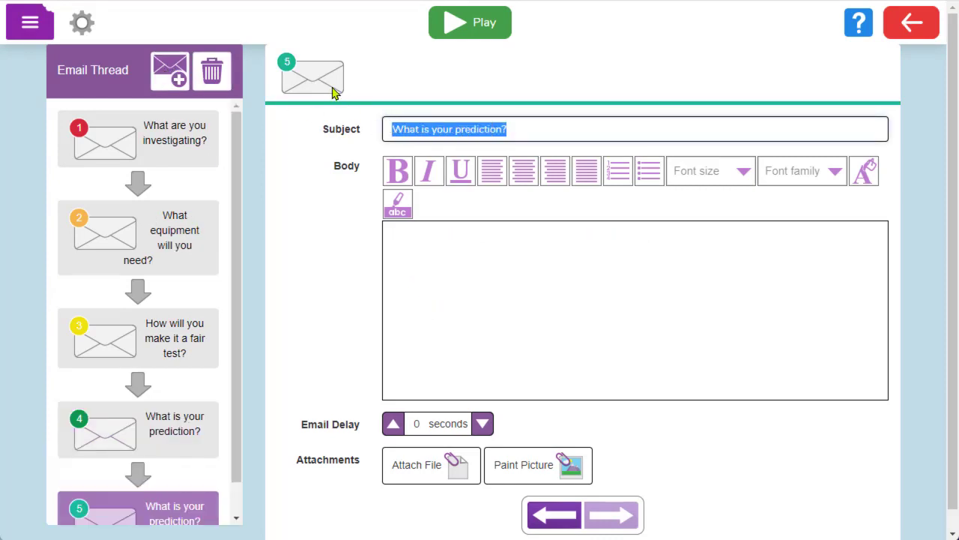
pyautogui.write('What are your resu')
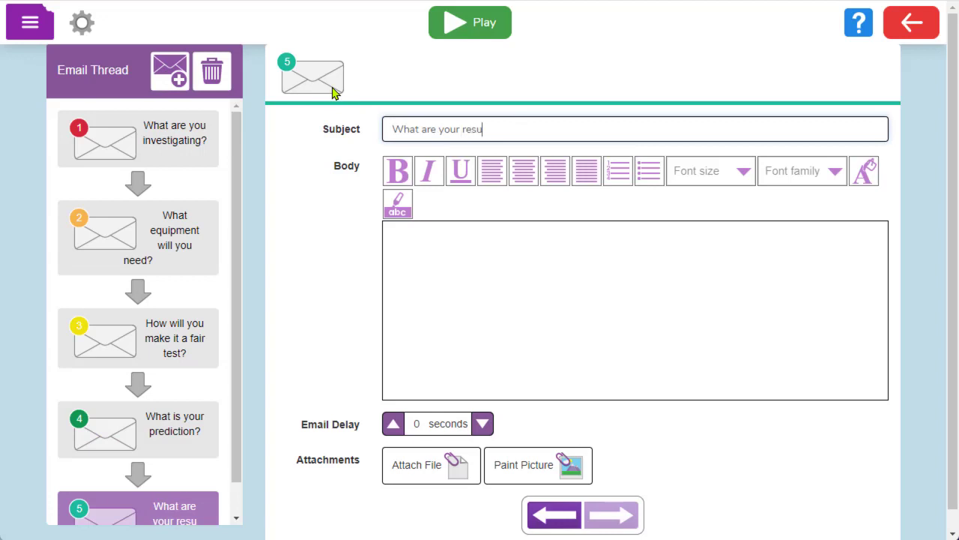
pyautogui.write('lts?')
# - Write "Attach a file with your chart/graph." as the fifth email's body
pyautogui.click(427, 234)
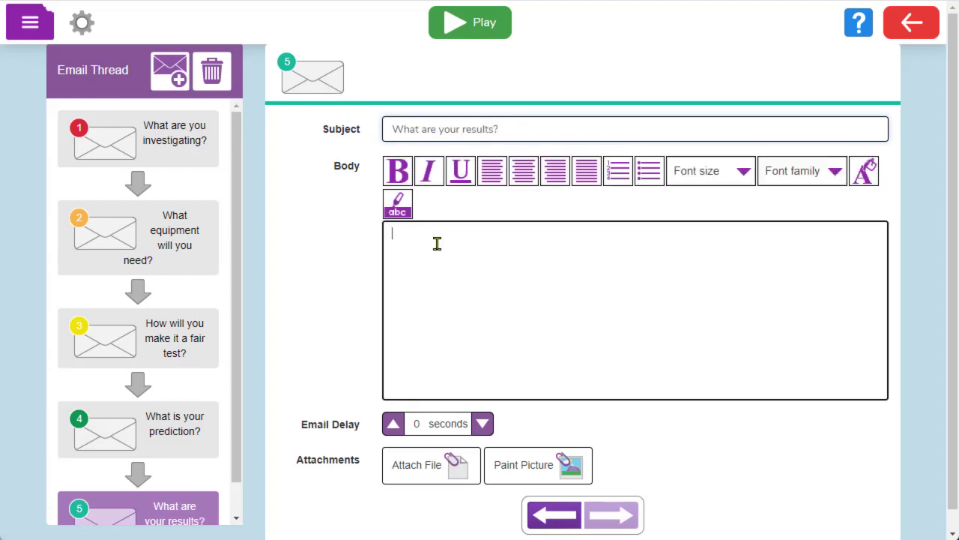
pyautogui.write('Att ach')
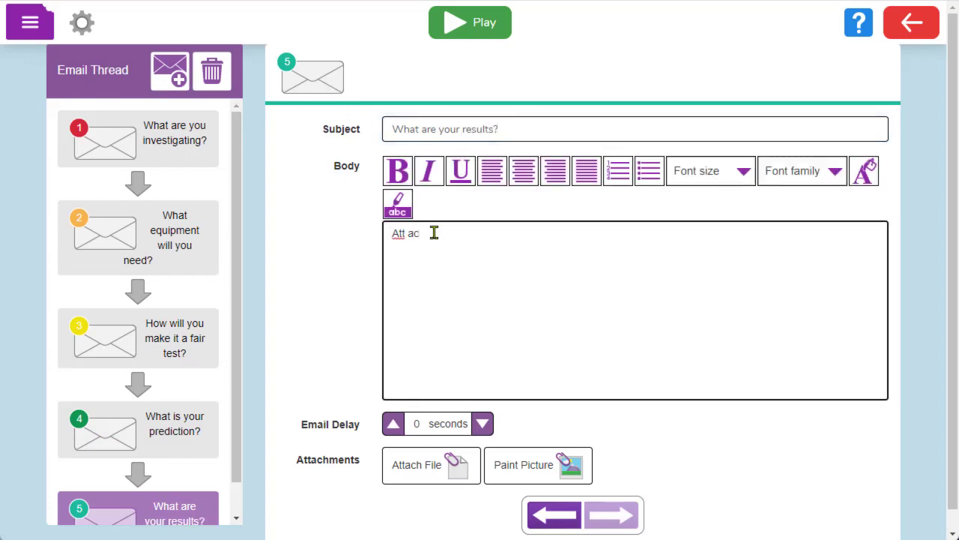
pyautogui.press('BackSpace')
pyautogui.press('BackSpace')
pyautogui.press('BackSpace')
pyautogui.press('BackSpace')
pyautogui.write('tach a file with your chart/graph.')
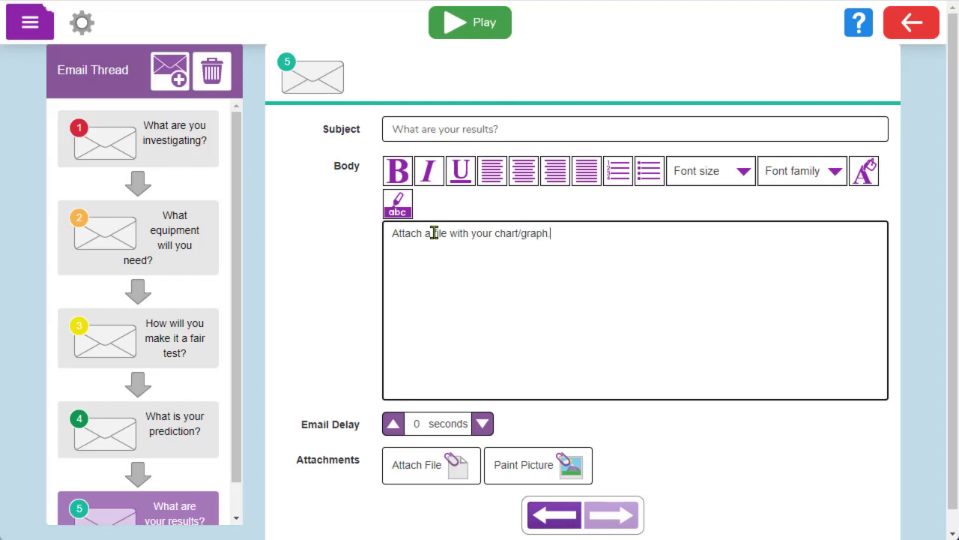
# - Add a sixth email to the thread with the subject "What is your conclusion?"
pyautogui.click(178, 75)
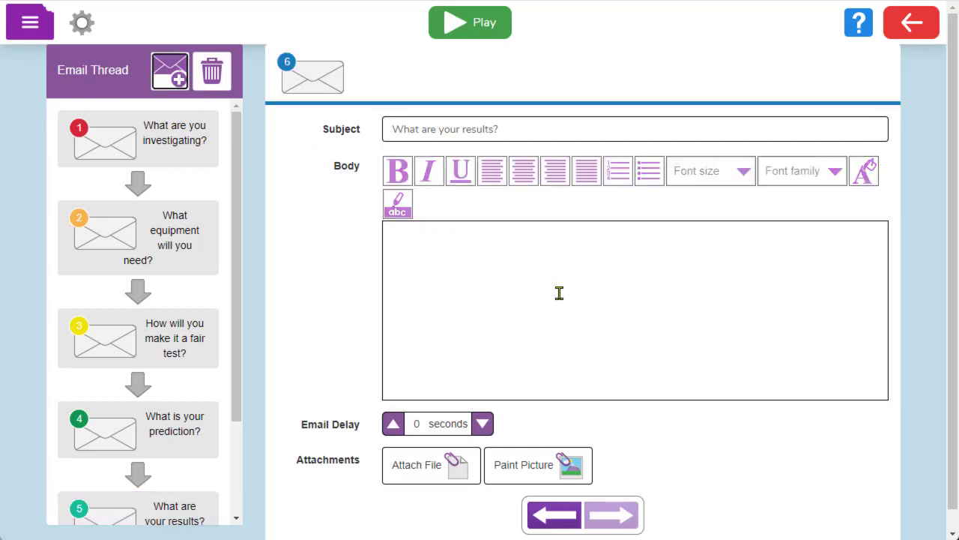
pyautogui.click(533, 126)
pyautogui.hotkey('ctrl', 'a')
pyautogui.write('Wh')
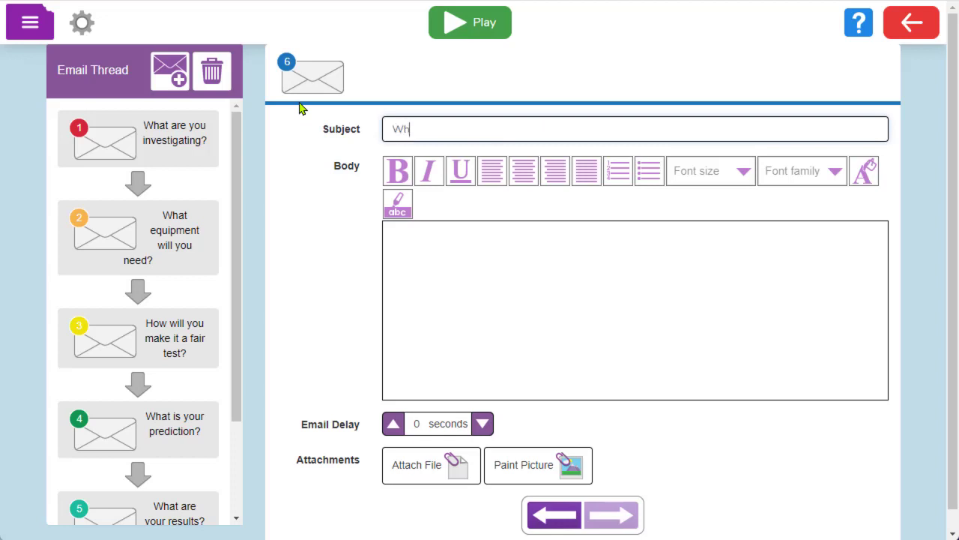
pyautogui.write('at is your concluso')
pyautogui.write('sion>')
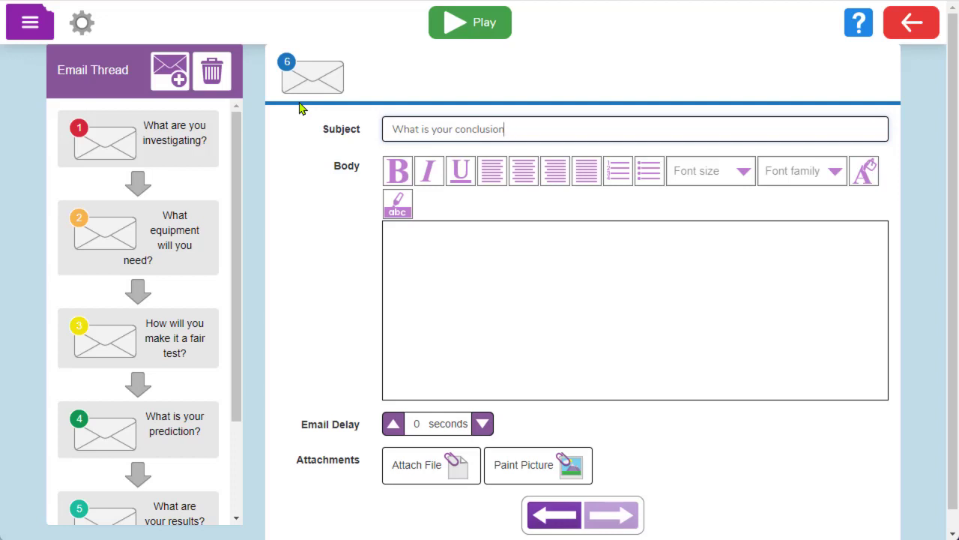
# - Write "Was your prediction correct?" as the sixth email's body
pyautogui.click(437, 247)
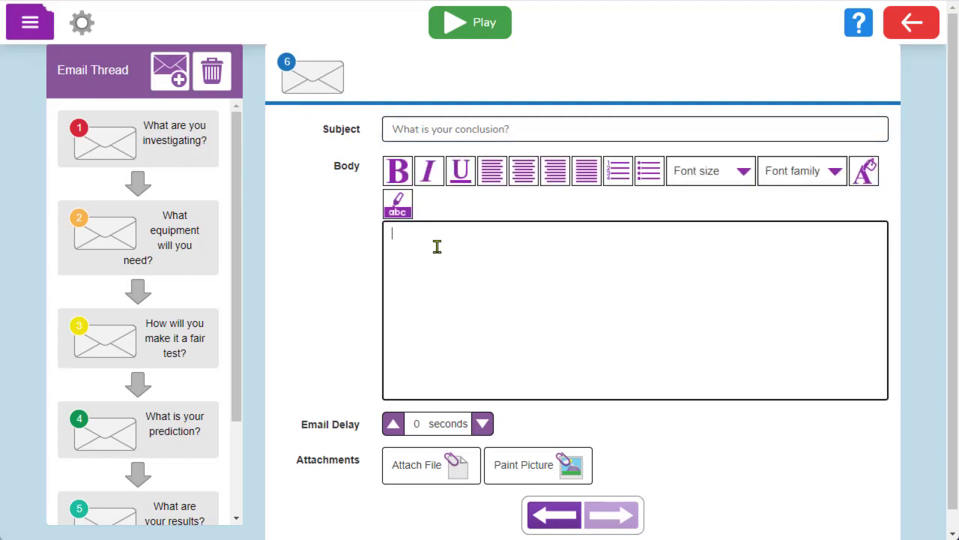
pyautogui.write('Was your prediciton correct')
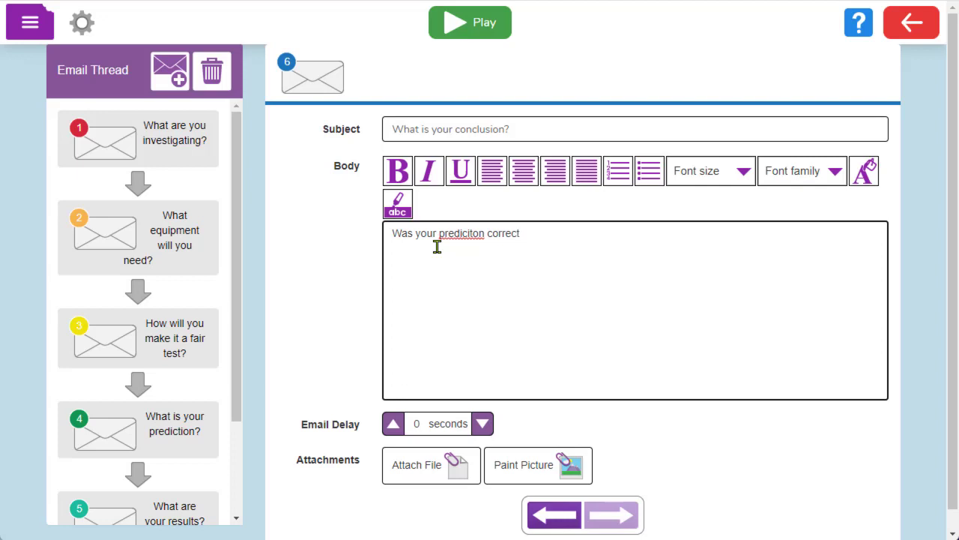
pyautogui.write('>')
pyautogui.click(473, 235)
pyautogui.press('BackSpace')
pyautogui.press('BackSpace')
pyautogui.write('ti')
pyautogui.click(533, 235)
# - Start setting the thread as a 2Do, saving it in My Work as "science investigation 2respond", and close the 2Do form without filling it in
pyautogui.click(31, 29)
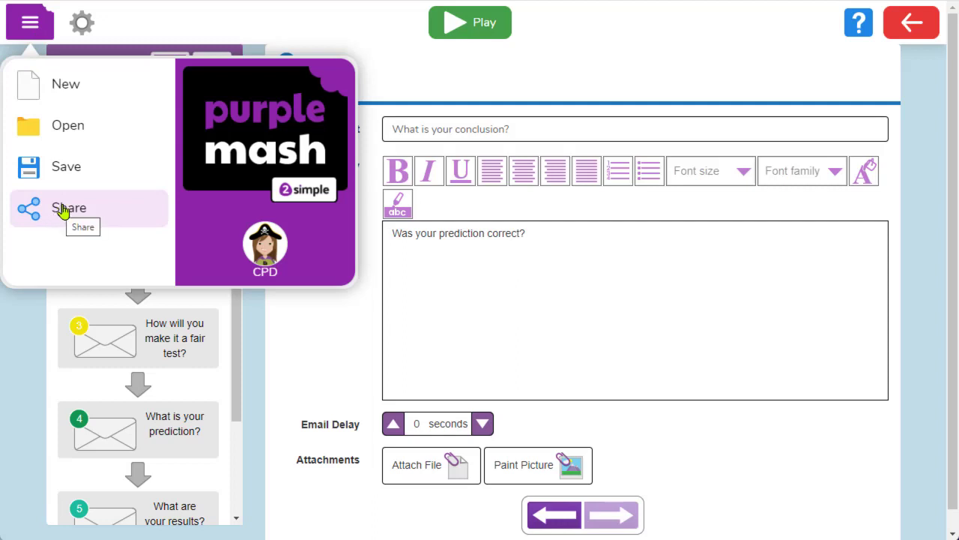
pyautogui.click(125, 209)
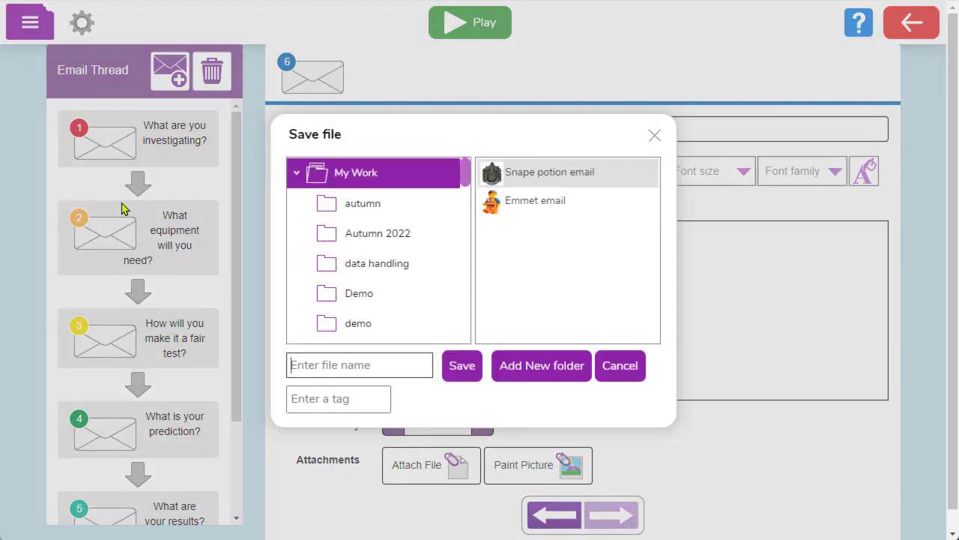
pyautogui.write('science inv')
pyautogui.write('estigation 2')
pyautogui.write('respond')
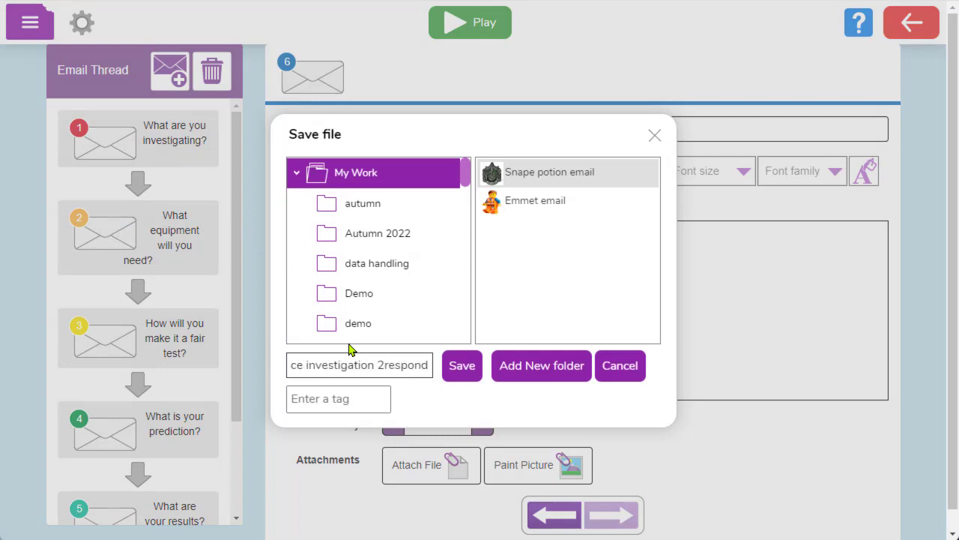
pyautogui.click(462, 365)
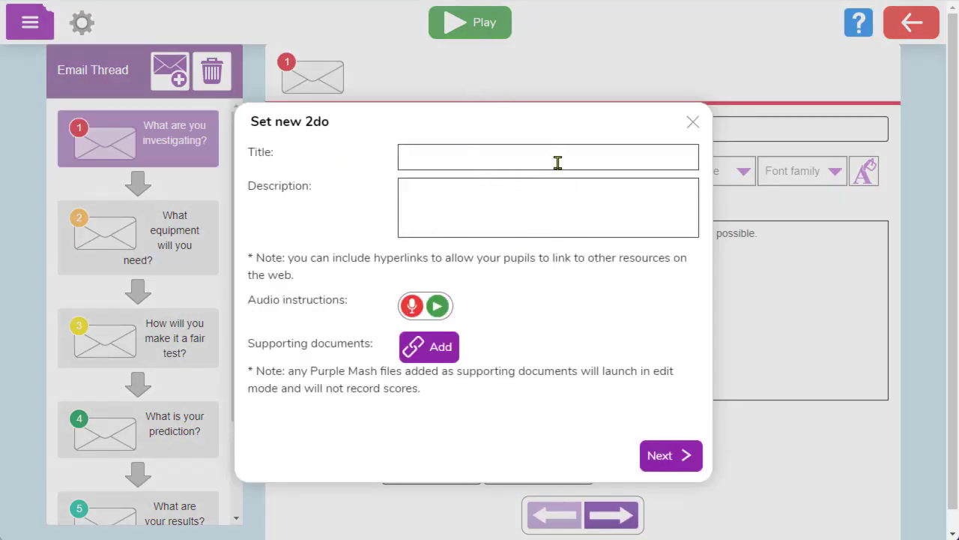
pyautogui.click(694, 124)
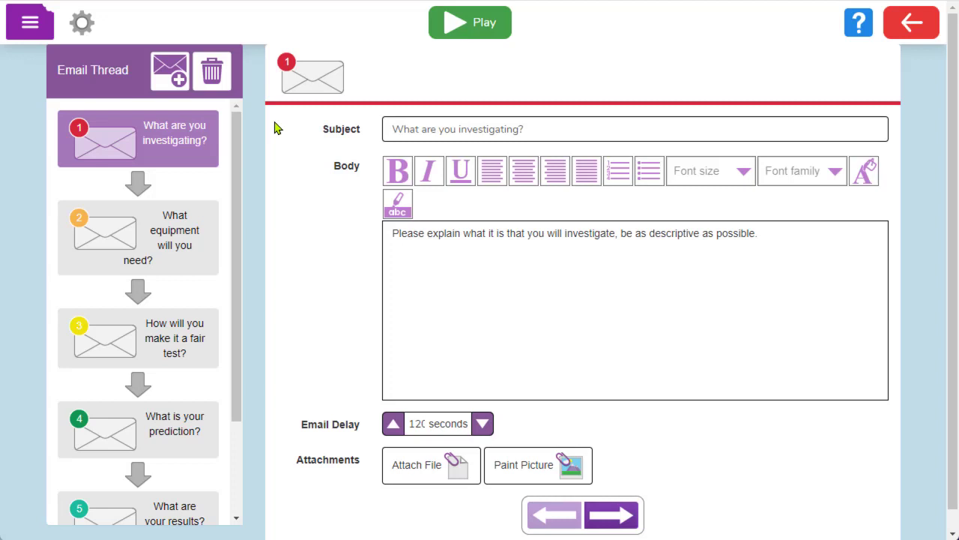
# - Exit 2Respond Creator without saving again and select the science investigation file in My Work
pyautogui.click(900, 32)
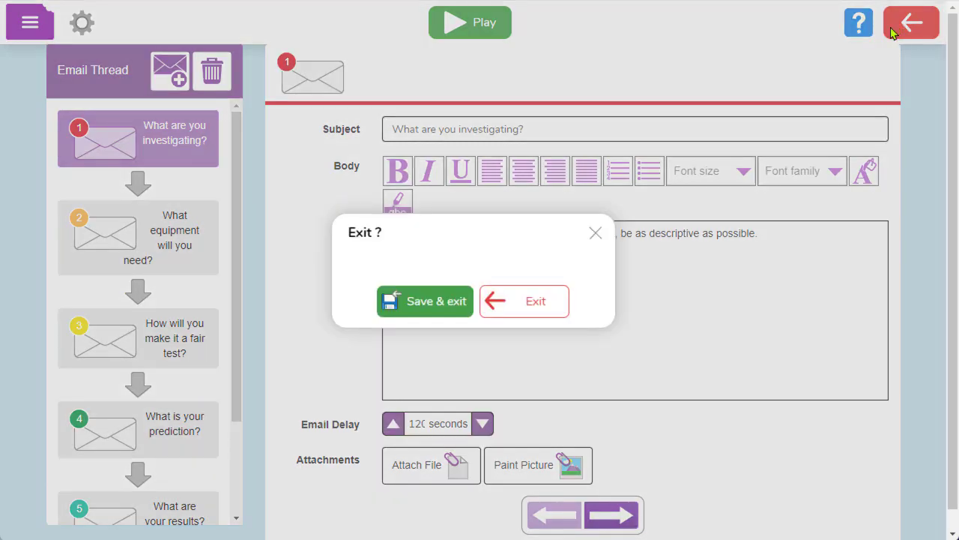
pyautogui.click(535, 314)
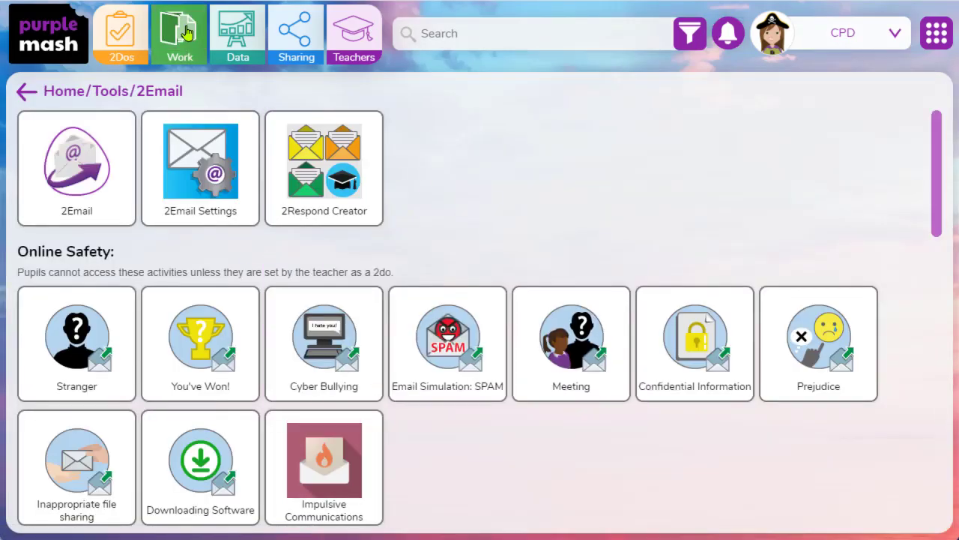
pyautogui.click(186, 33)
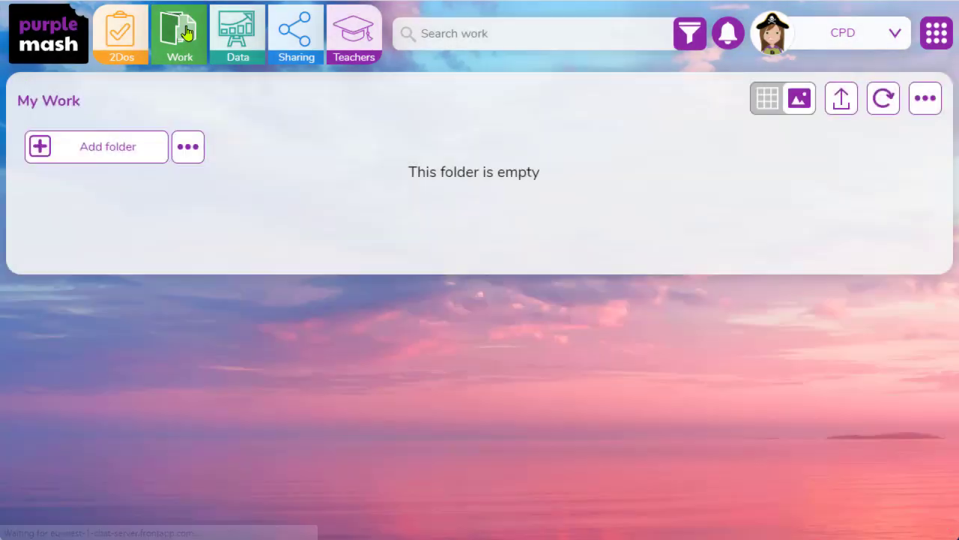
pyautogui.click(311, 177)
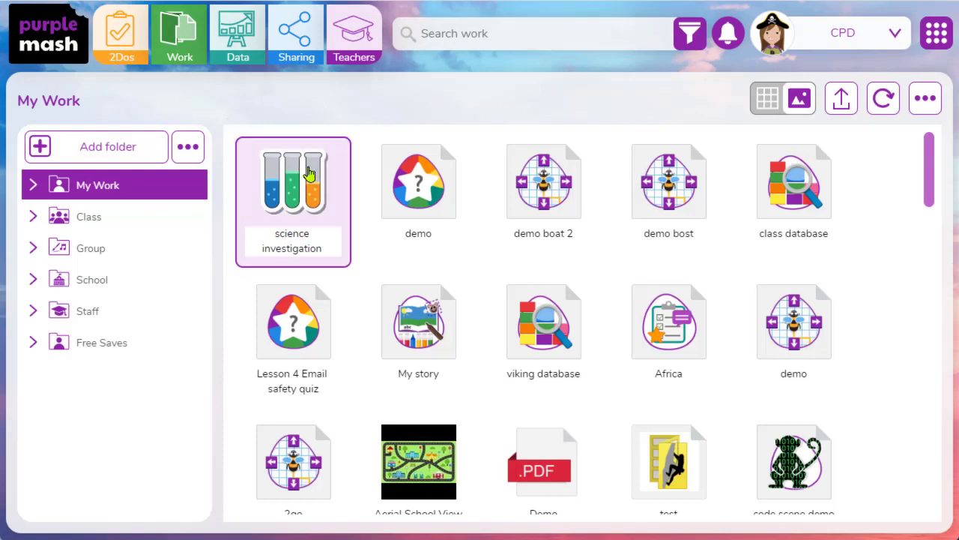